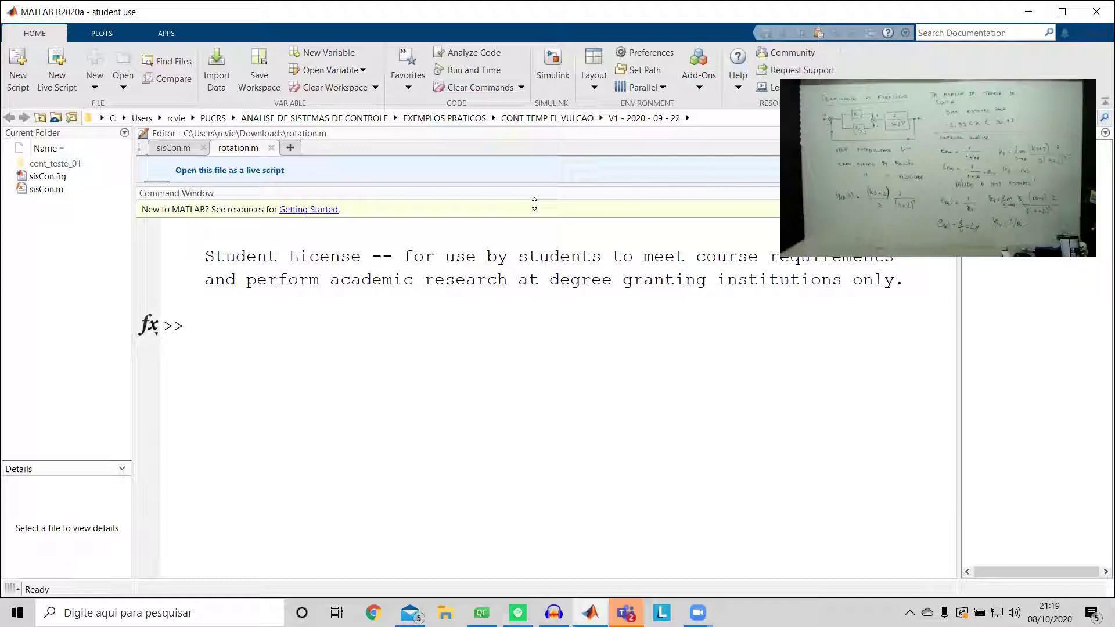
pyautogui.moveTo(534, 204); pyautogui.dragTo(534, 225)
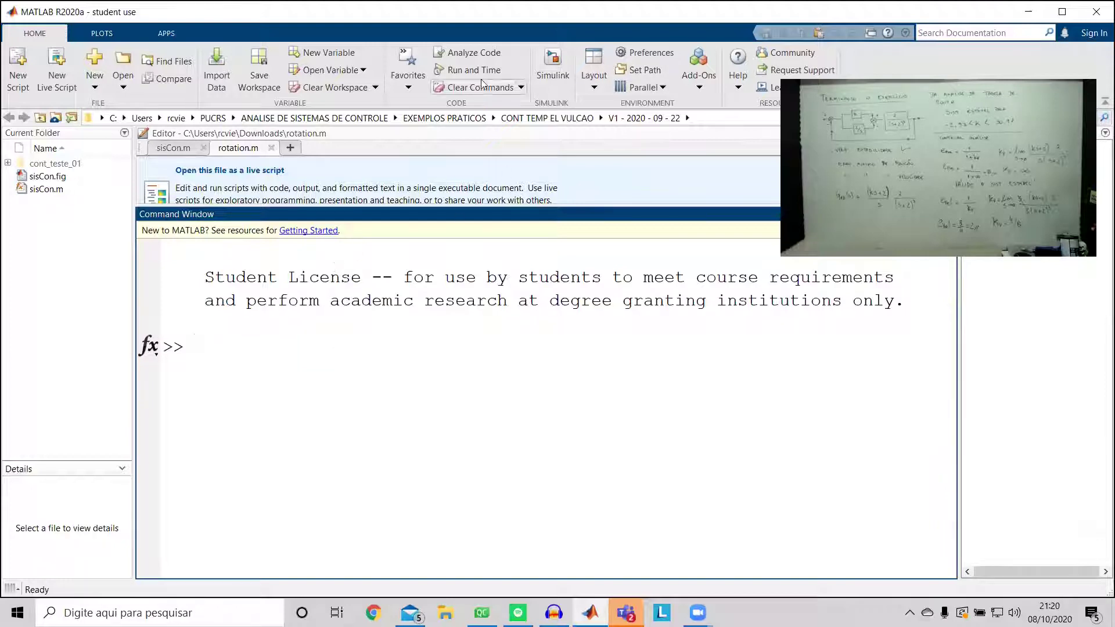
pyautogui.click(561, 72)
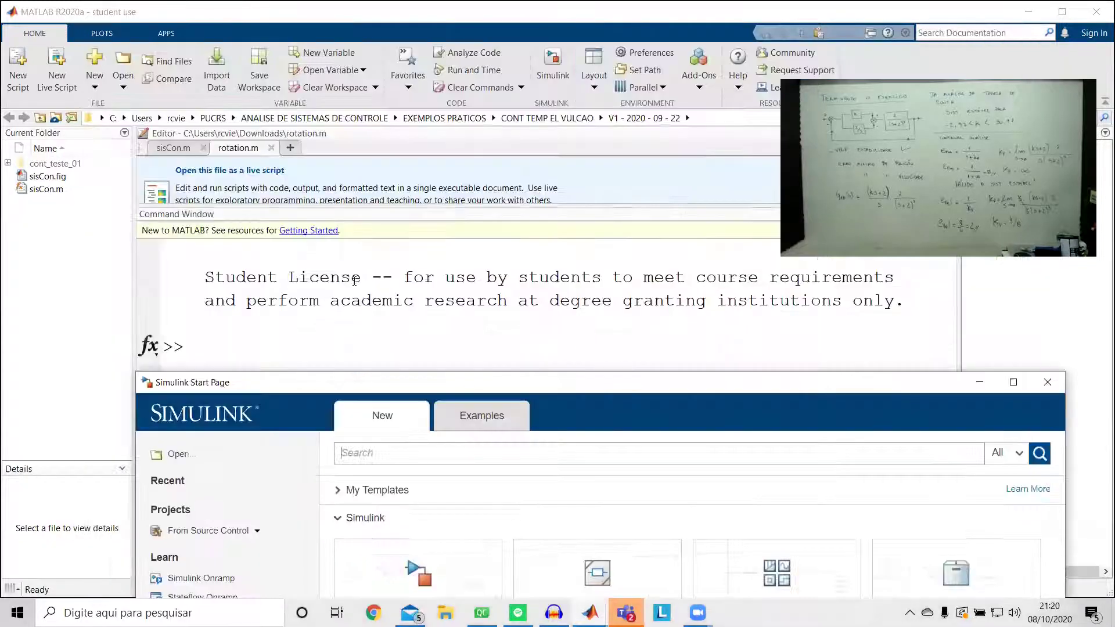
pyautogui.click(1039, 384)
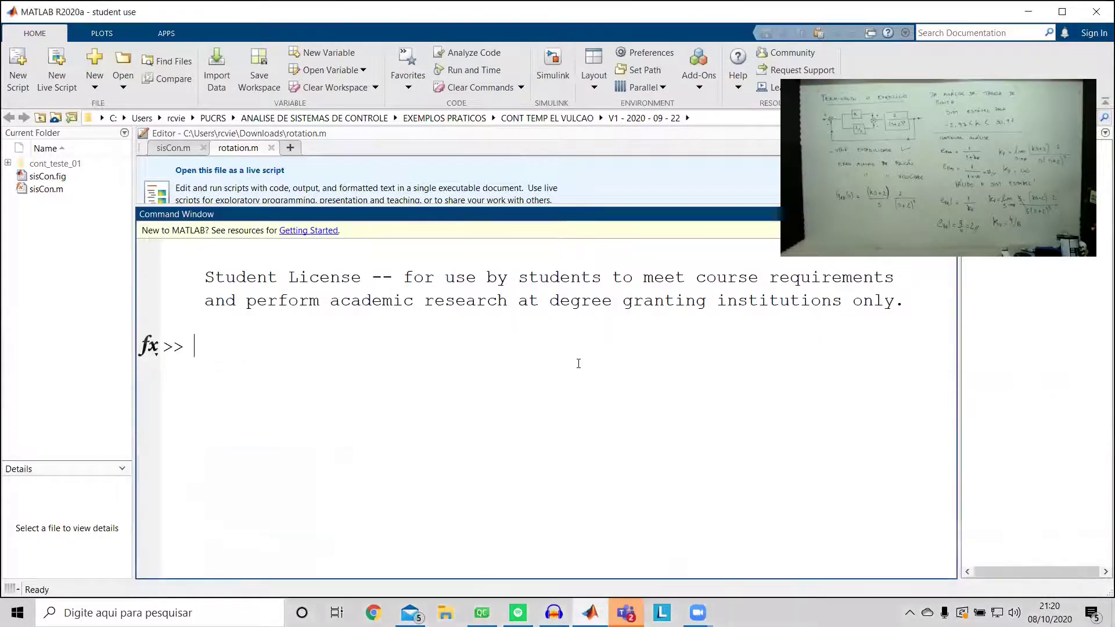
# - Start Simulink with the simulink command and create a blank model
pyautogui.write('simulink')
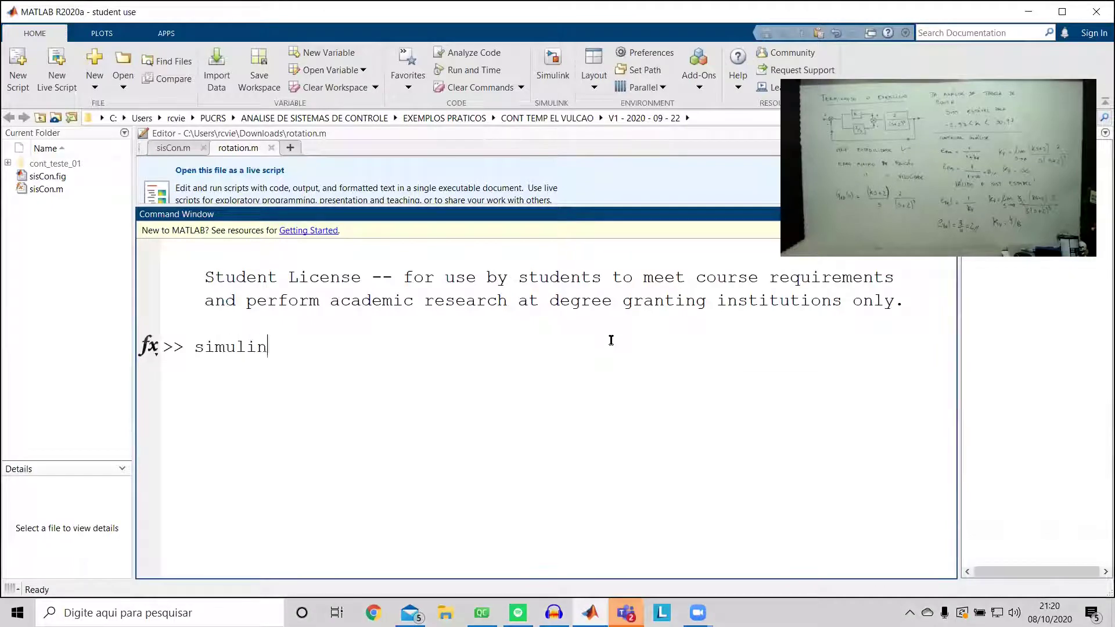
pyautogui.press('Return')
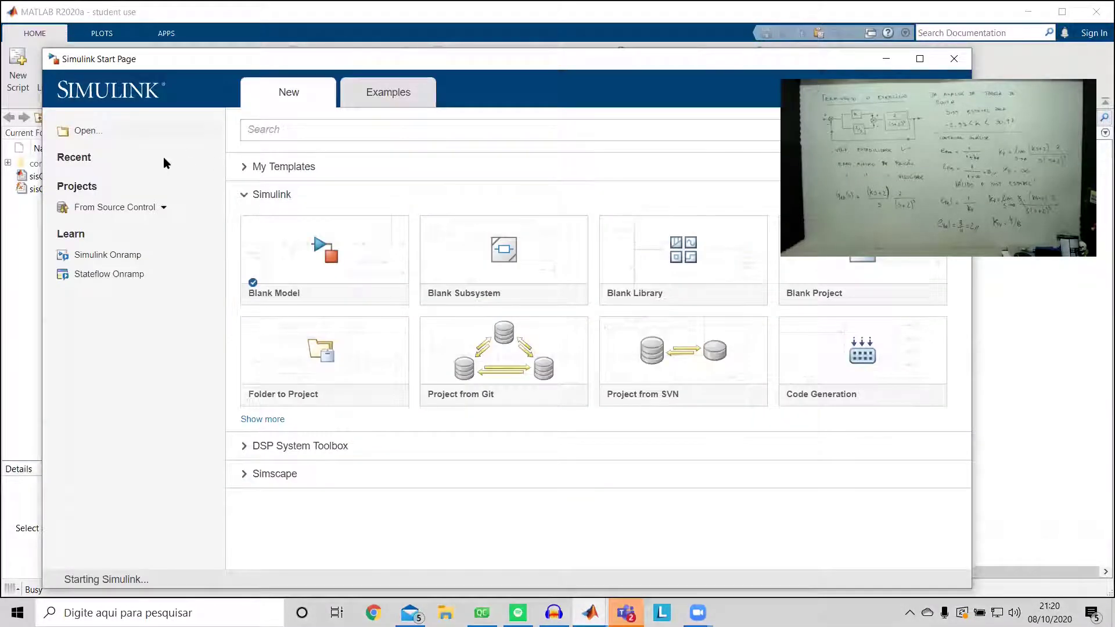
pyautogui.click(322, 273)
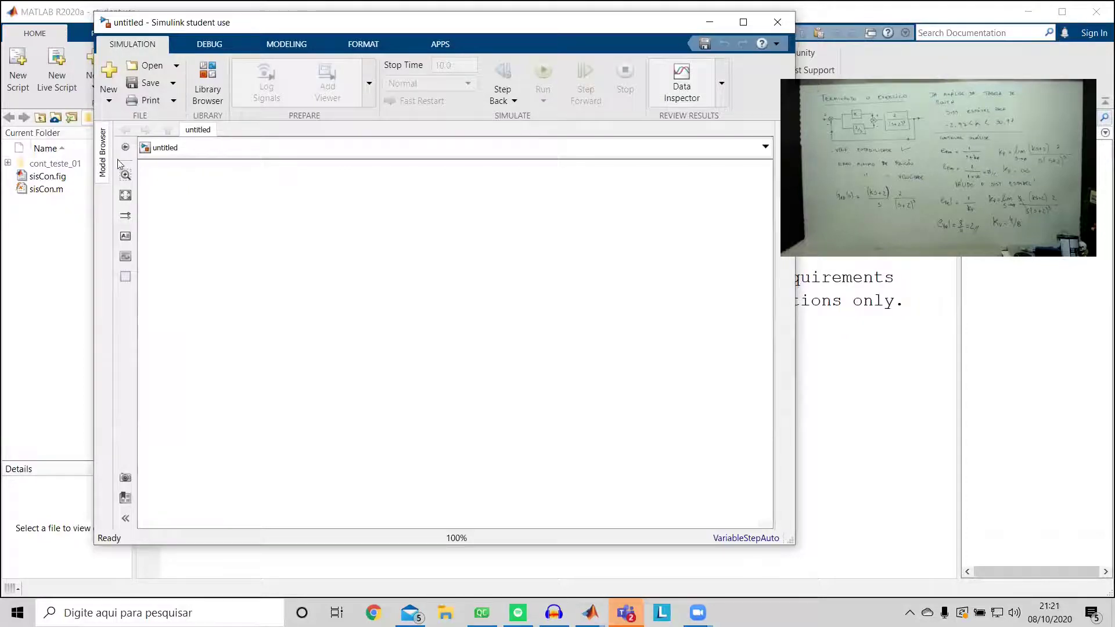
# - Add a Transfer Fcn block from the Continuous library to the model
pyautogui.click(208, 87)
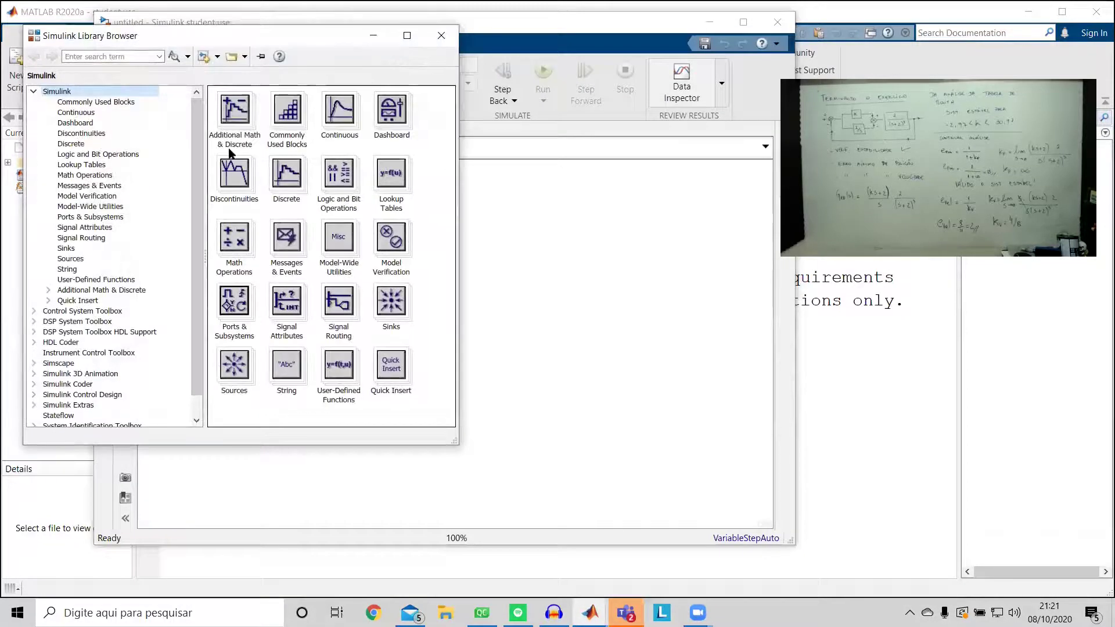
pyautogui.click(85, 114)
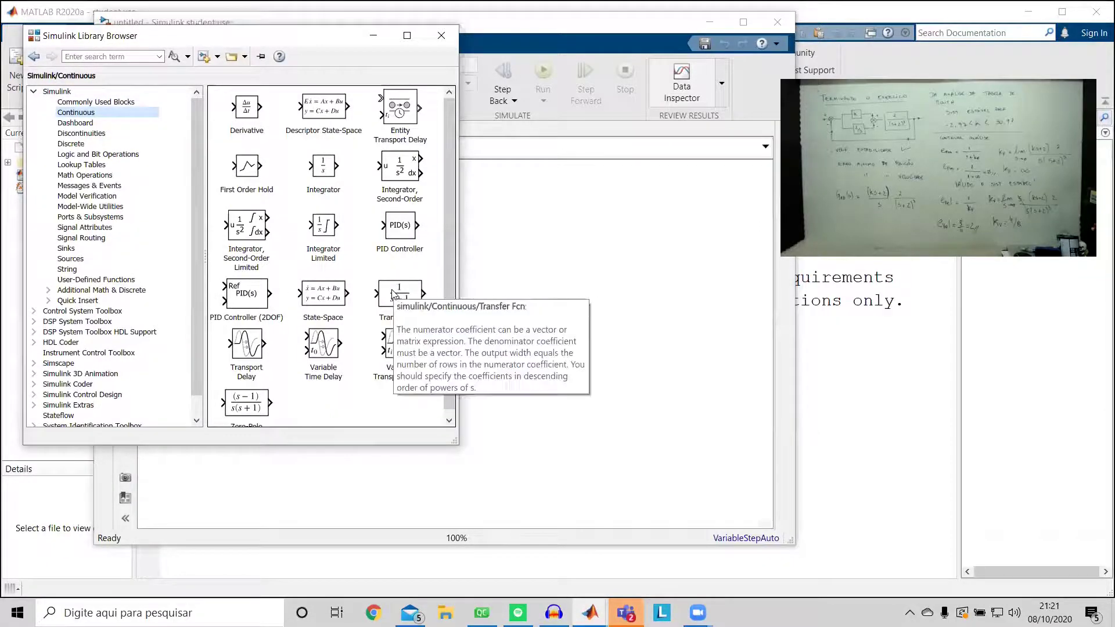
pyautogui.moveTo(392, 293); pyautogui.dragTo(483, 306)
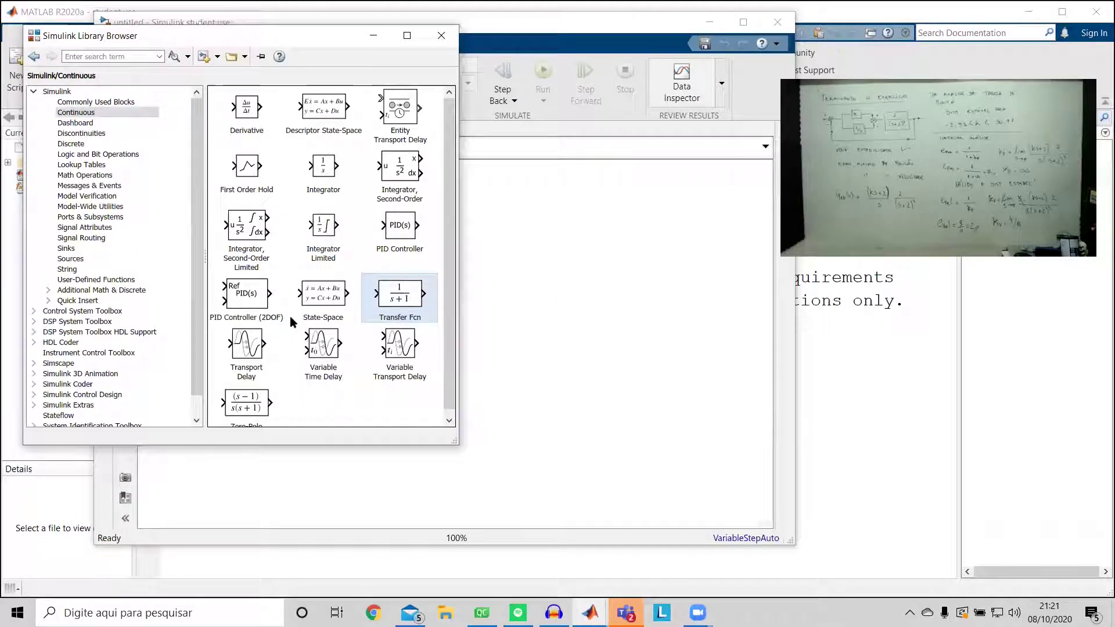
# - Add a Sum block from the Commonly Used Blocks library below the Transfer Fcn block
pyautogui.click(70, 39)
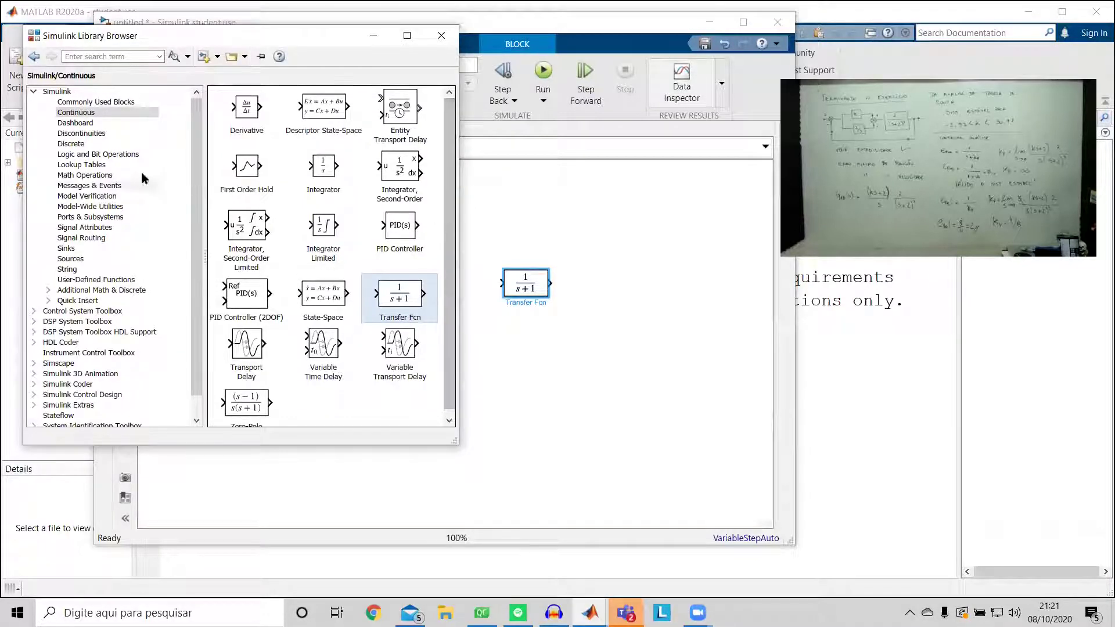
pyautogui.click(104, 102)
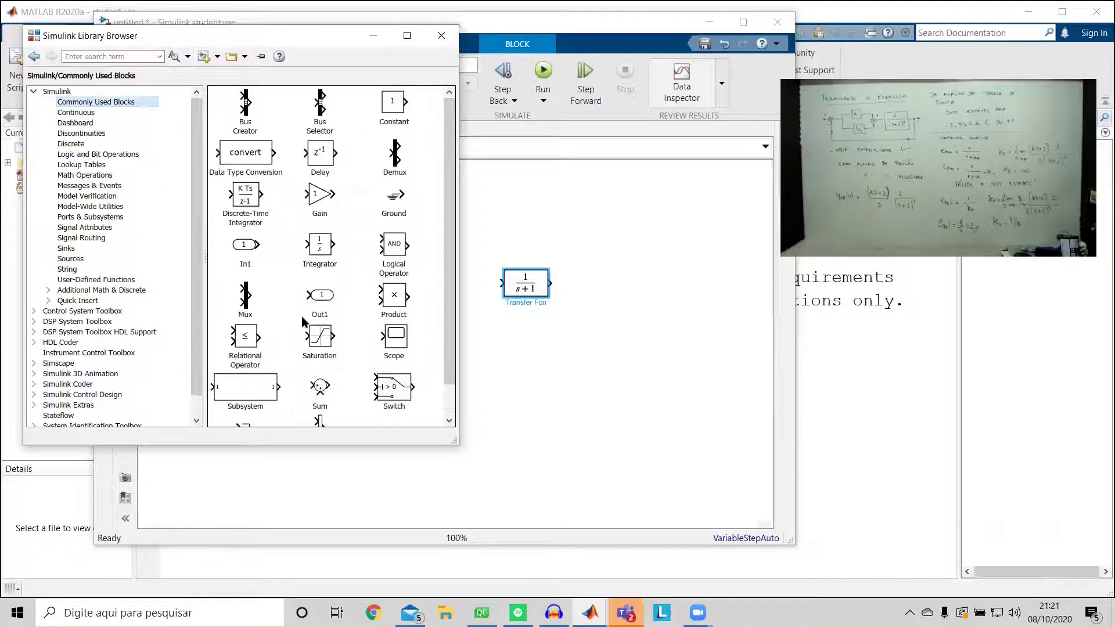
pyautogui.moveTo(324, 393); pyautogui.dragTo(480, 378)
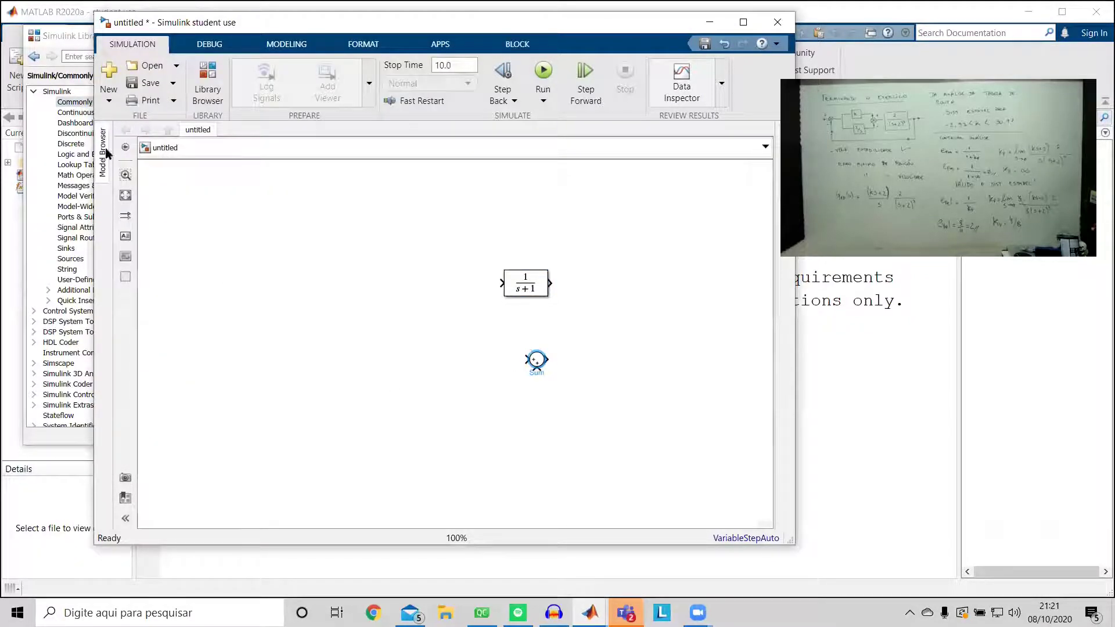
# - Add a Gain block from the Commonly Used Blocks library above the Transfer Fcn block
pyautogui.click(66, 45)
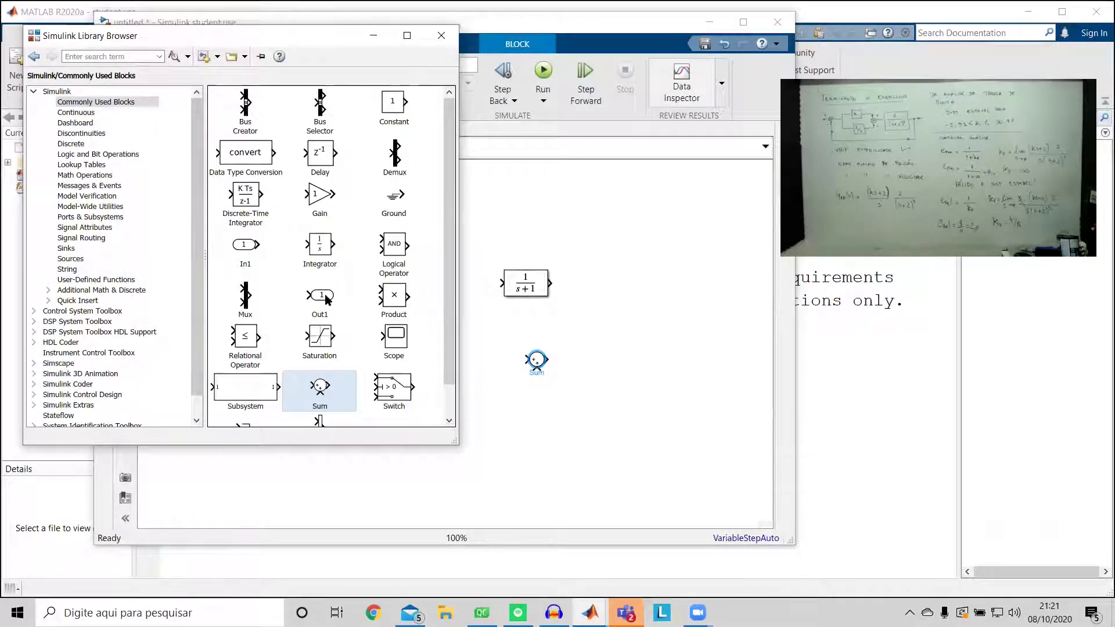
pyautogui.scroll(-1, 334, 295)
pyautogui.scroll(1, 317, 322)
pyautogui.scroll(-1, 448, 256)
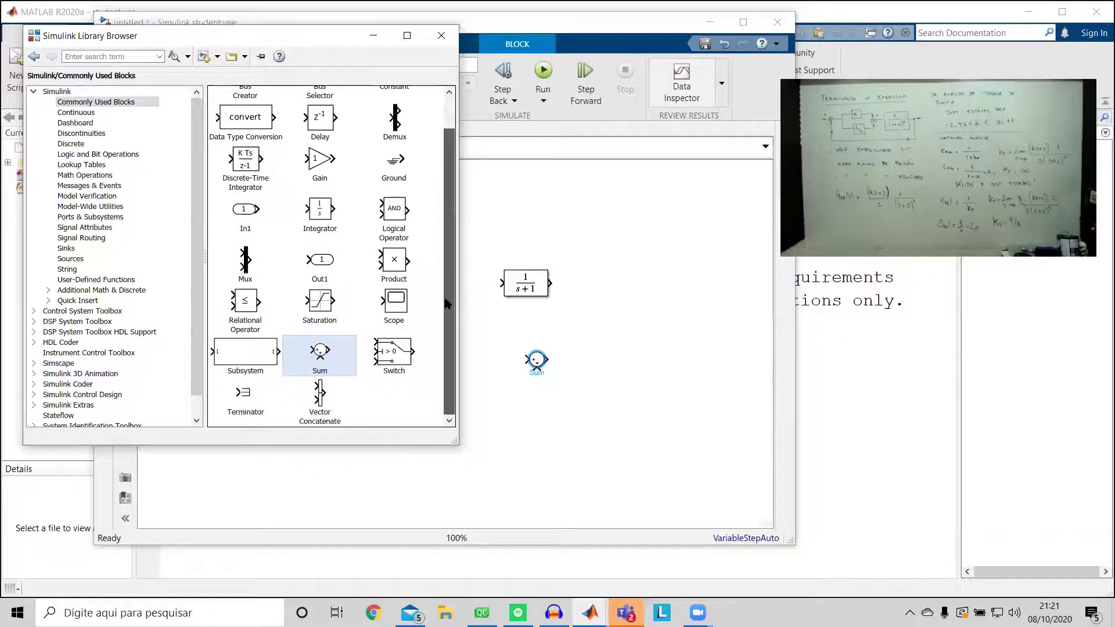
pyautogui.scroll(1, 442, 171)
pyautogui.moveTo(314, 200); pyautogui.dragTo(550, 213)
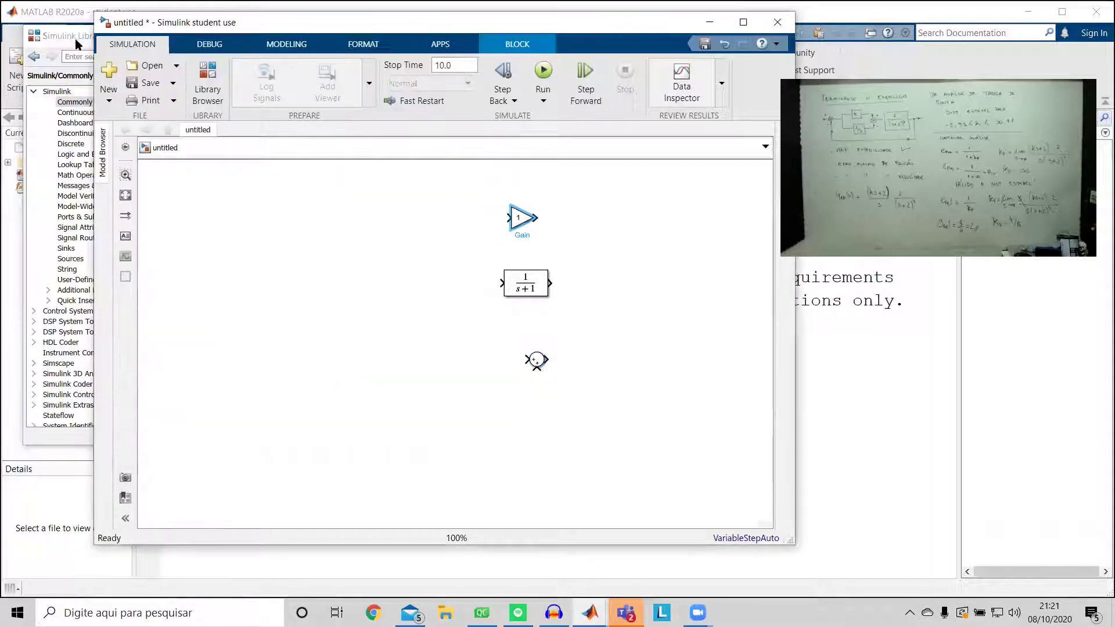
# - Add a Step block from the Sources library next to the Gain block
pyautogui.click(75, 38)
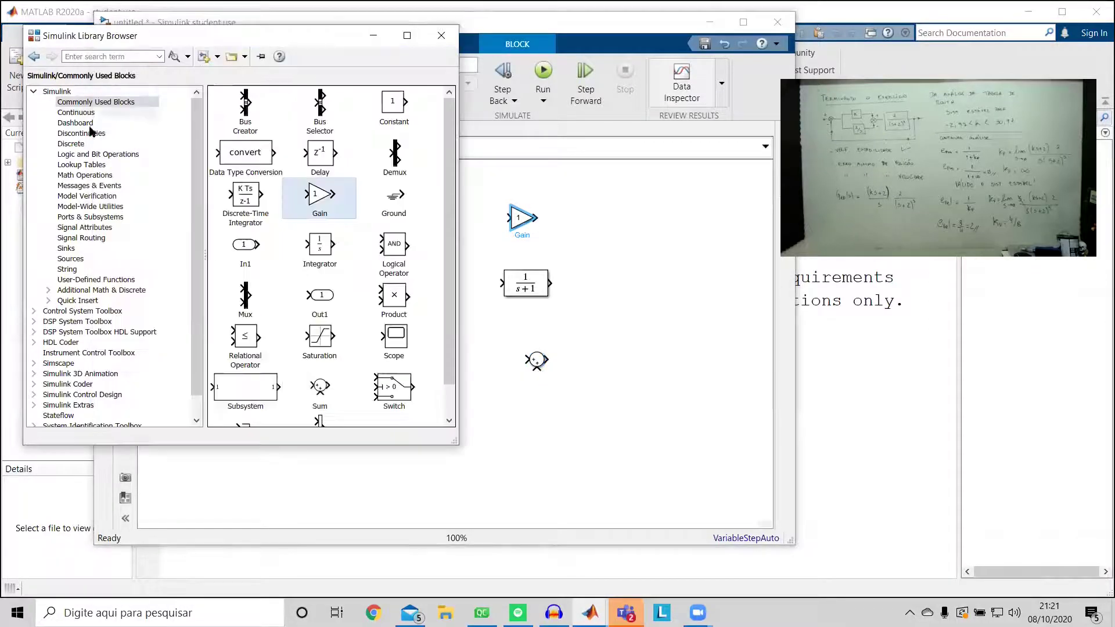
pyautogui.click(65, 259)
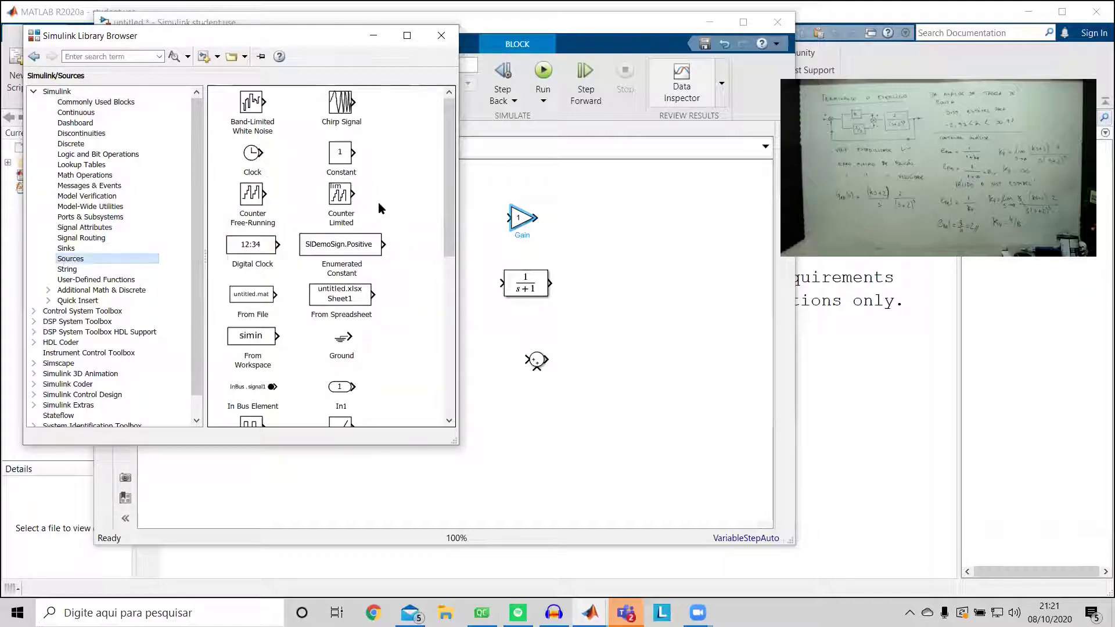
pyautogui.moveTo(445, 204); pyautogui.dragTo(444, 356)
pyautogui.moveTo(252, 362); pyautogui.dragTo(558, 229)
# - Add a Scope block from the Sinks library on the far side of the Step block
pyautogui.click(70, 37)
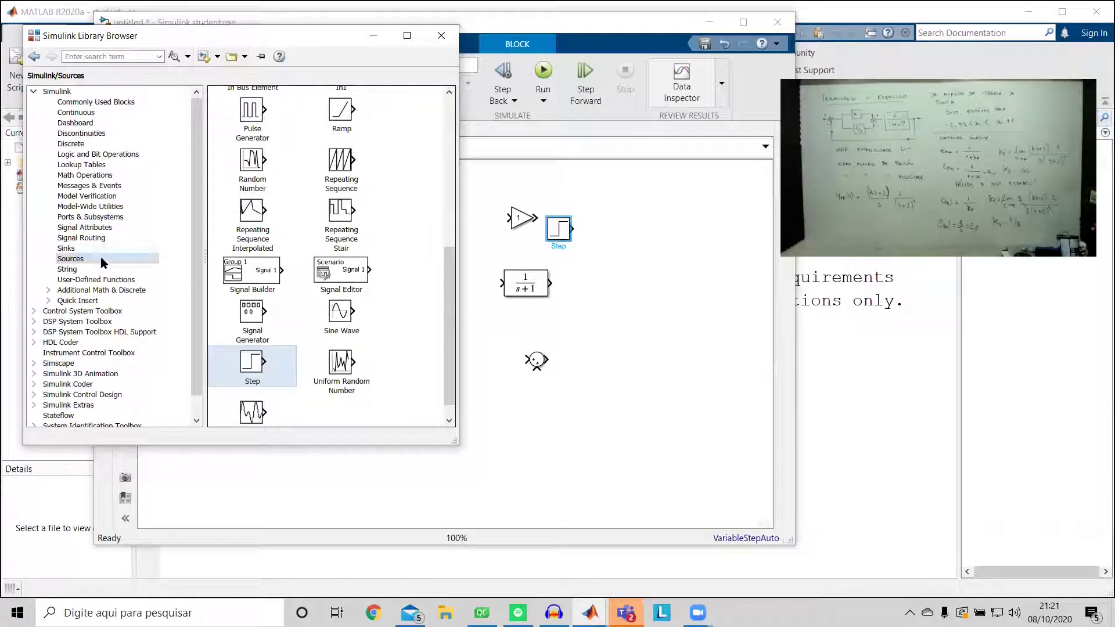
pyautogui.click(94, 249)
pyautogui.moveTo(316, 158); pyautogui.dragTo(643, 237)
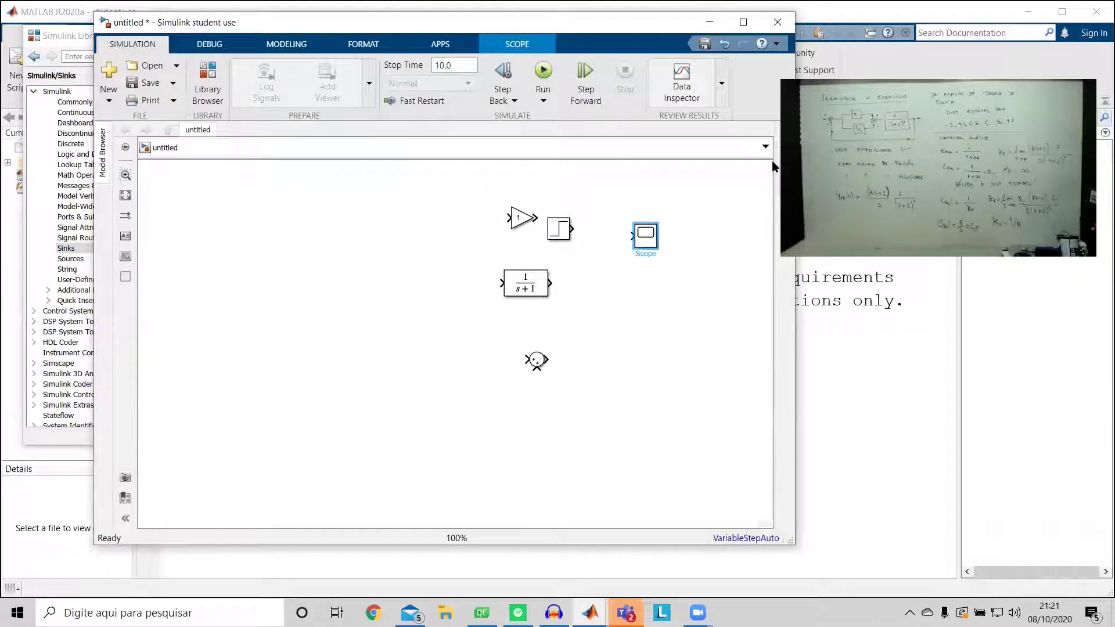
# - Place a copy of the Sum block near the start of the diagram and connect the Step block to its input
pyautogui.moveTo(532, 361); pyautogui.dragTo(325, 247)
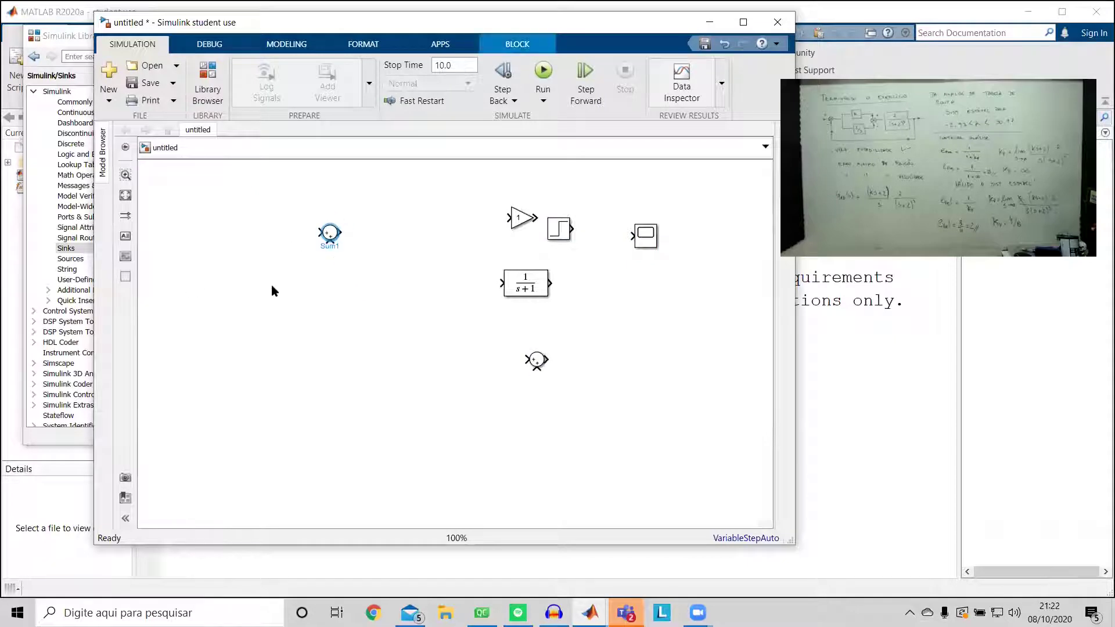
pyautogui.moveTo(558, 229); pyautogui.dragTo(264, 231)
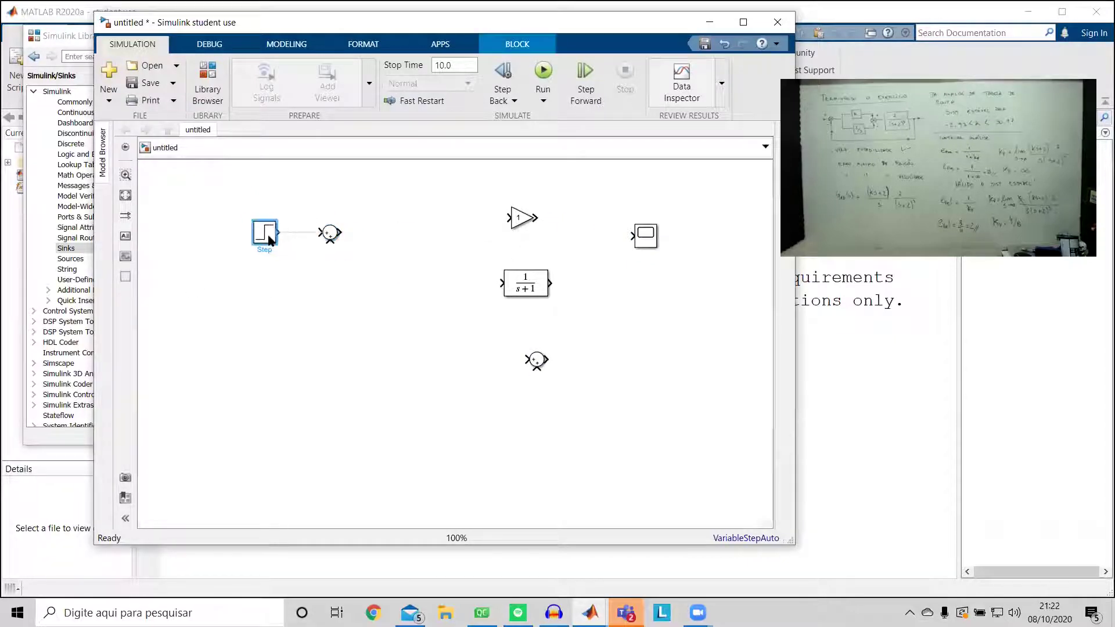
pyautogui.click(279, 232)
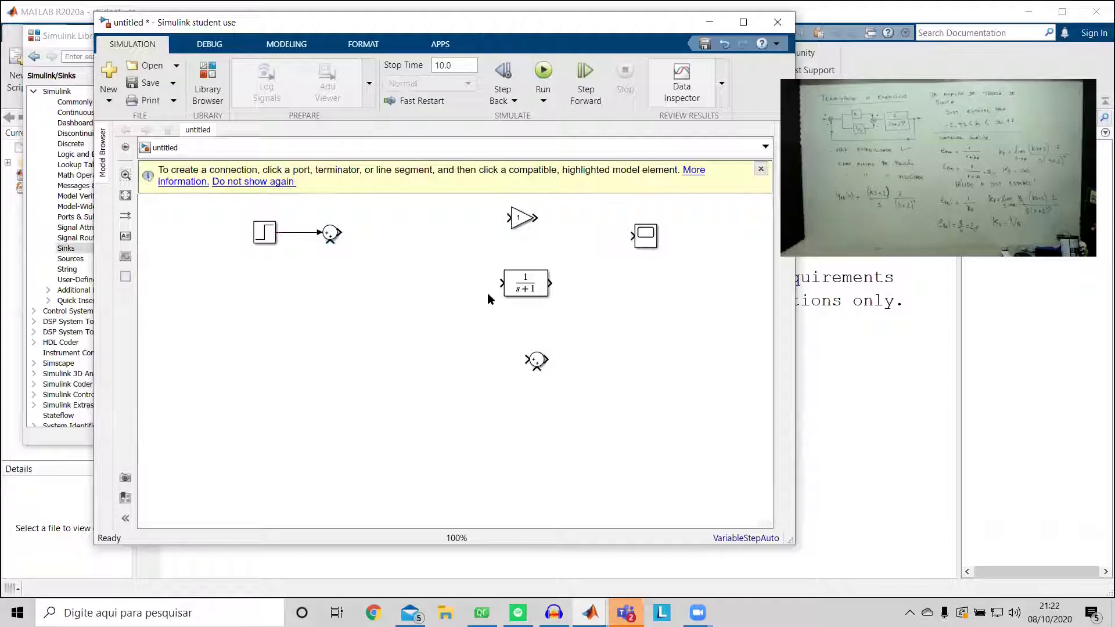
# - Place a copy of the Transfer Fcn block after the first summing junction and set its denominator coefficients to [1 0]
pyautogui.click(542, 292)
pyautogui.moveTo(530, 289); pyautogui.dragTo(419, 268)
pyautogui.doubleClick(416, 266)
pyautogui.doubleClick(475, 261)
pyautogui.click(475, 262)
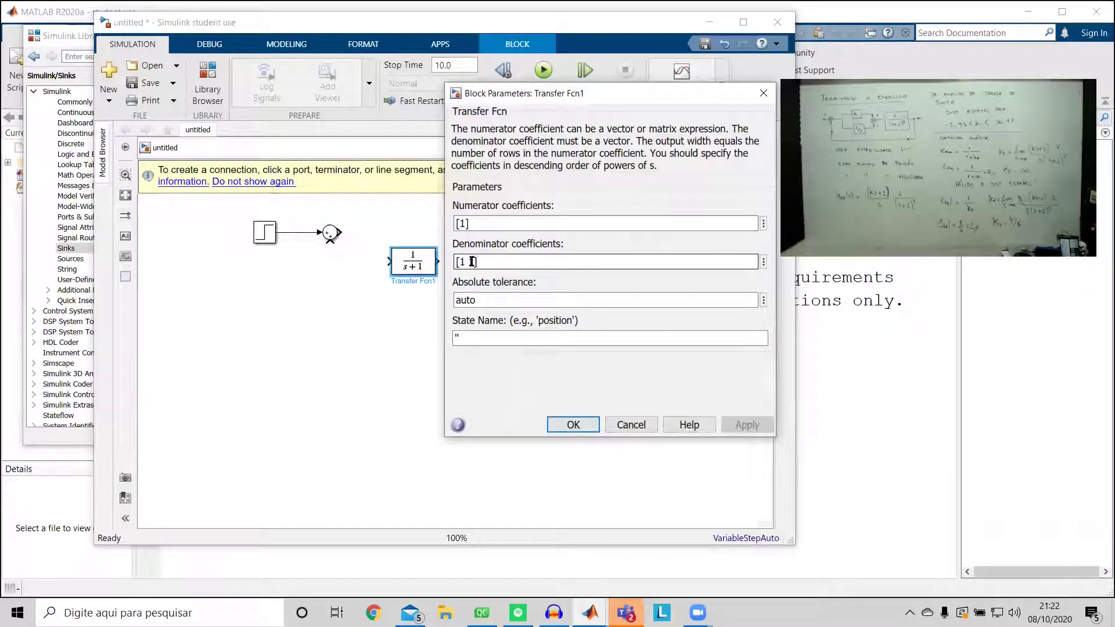
pyautogui.press('BackSpace')
pyautogui.write('0')
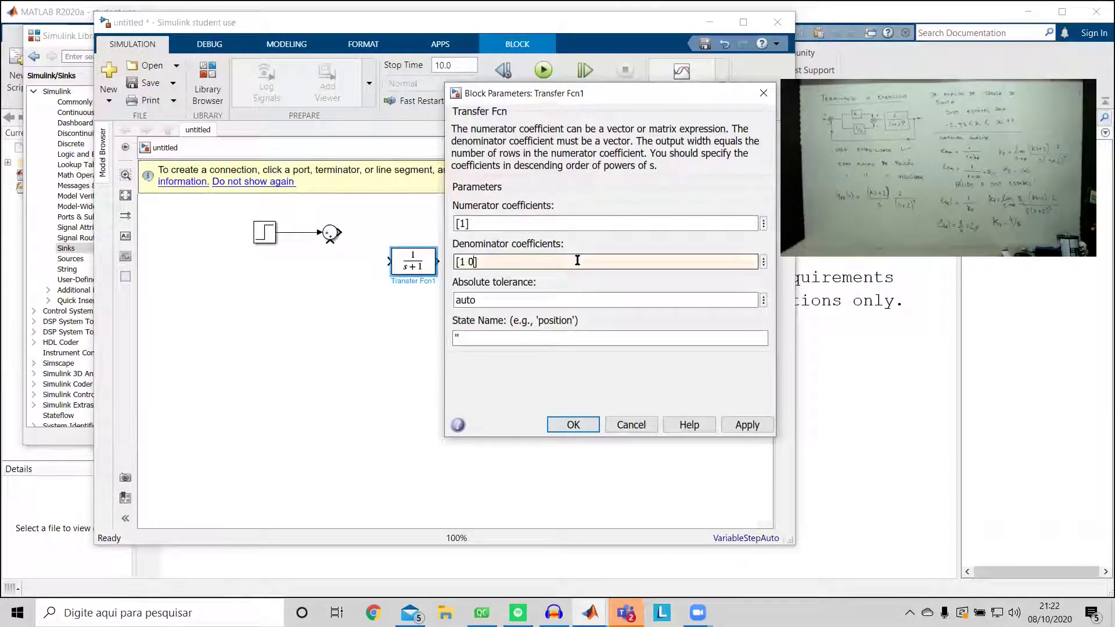
# - Set the numerator coefficients of the copied Transfer Fcn block to [2]
pyautogui.doubleClick(465, 223)
pyautogui.click(466, 222)
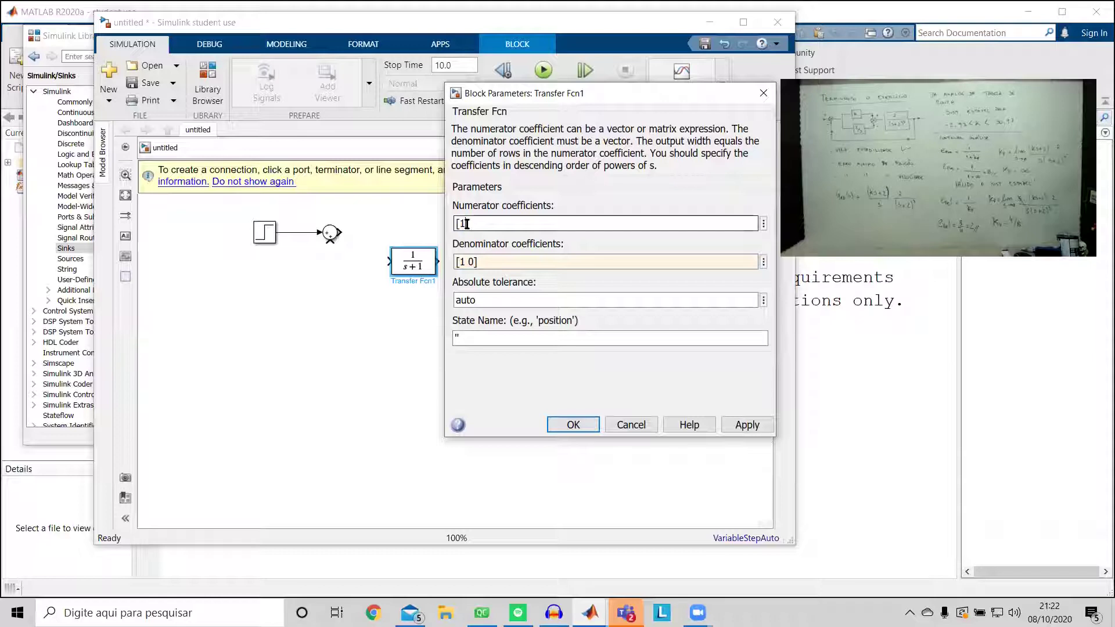
pyautogui.press('BackSpace')
pyautogui.write('2')
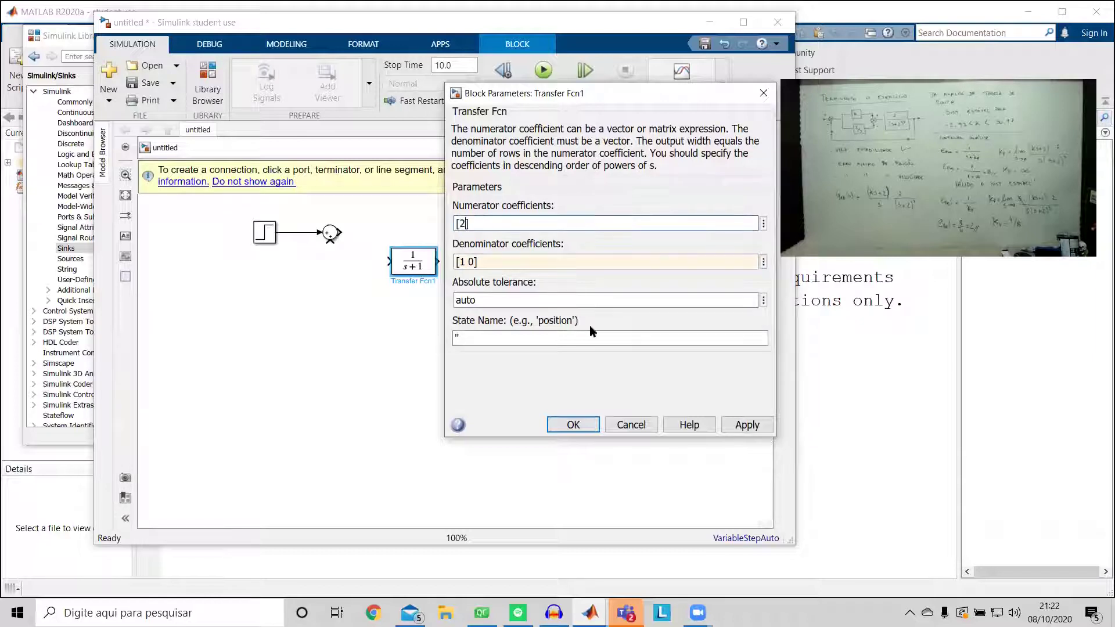
pyautogui.click(573, 424)
# - Move the Gain block above the 2/s block and place another copy of the Sum block after them, linked to the Scope
pyautogui.moveTo(524, 225); pyautogui.dragTo(415, 226)
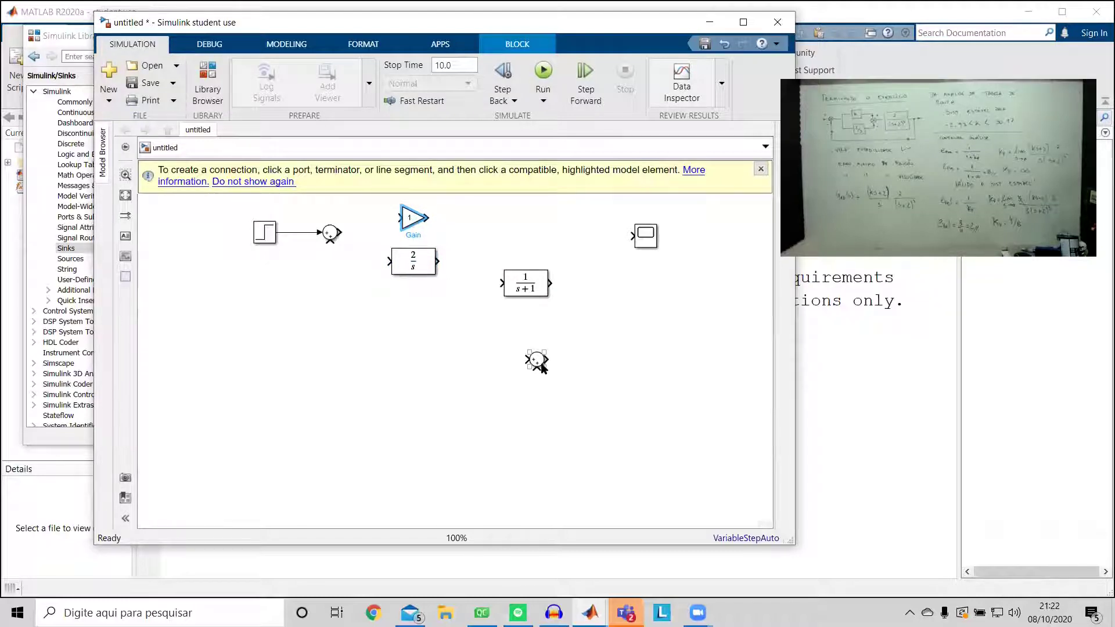
pyautogui.moveTo(534, 360); pyautogui.dragTo(469, 241)
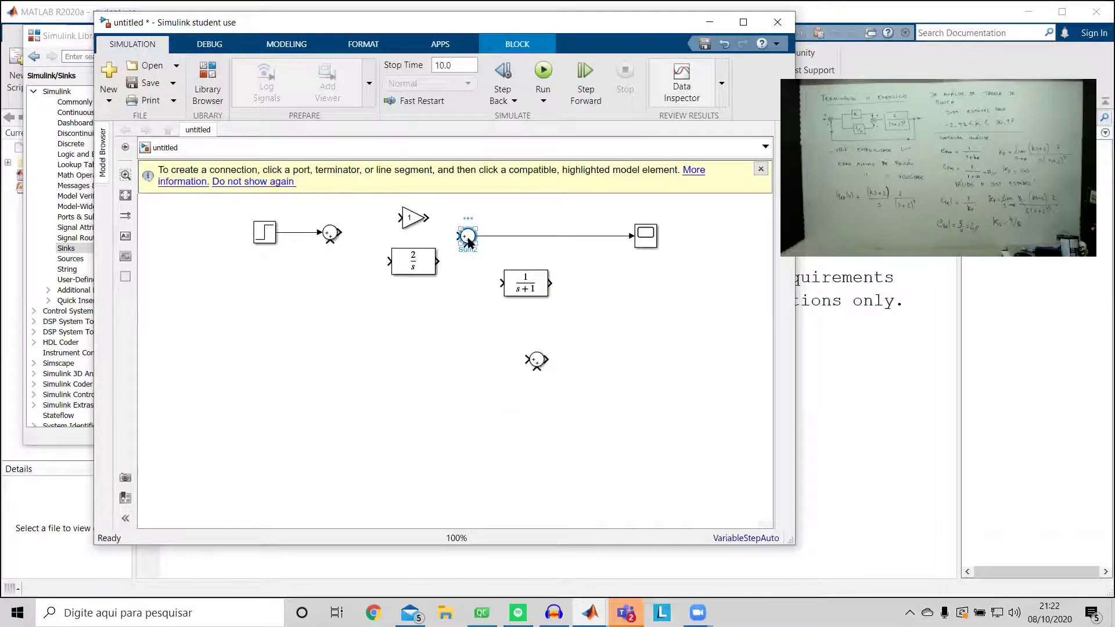
# - Set the list of signs of the second summing junction, after the Gain block, to ++|
pyautogui.doubleClick(469, 241)
pyautogui.doubleClick(497, 254)
pyautogui.click(503, 254)
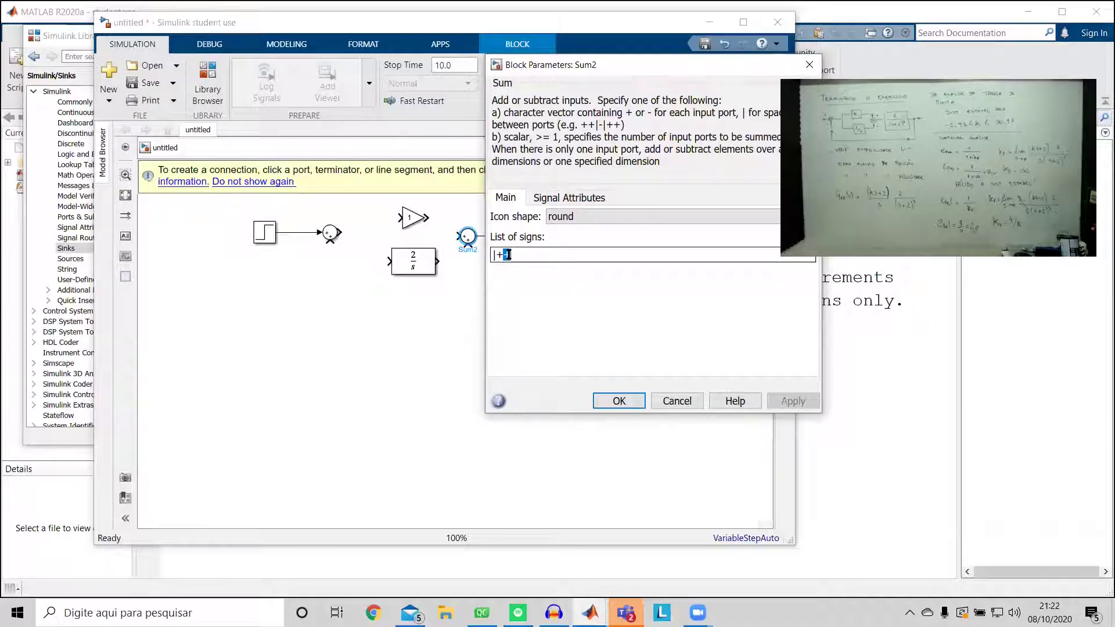
pyautogui.press('BackSpace')
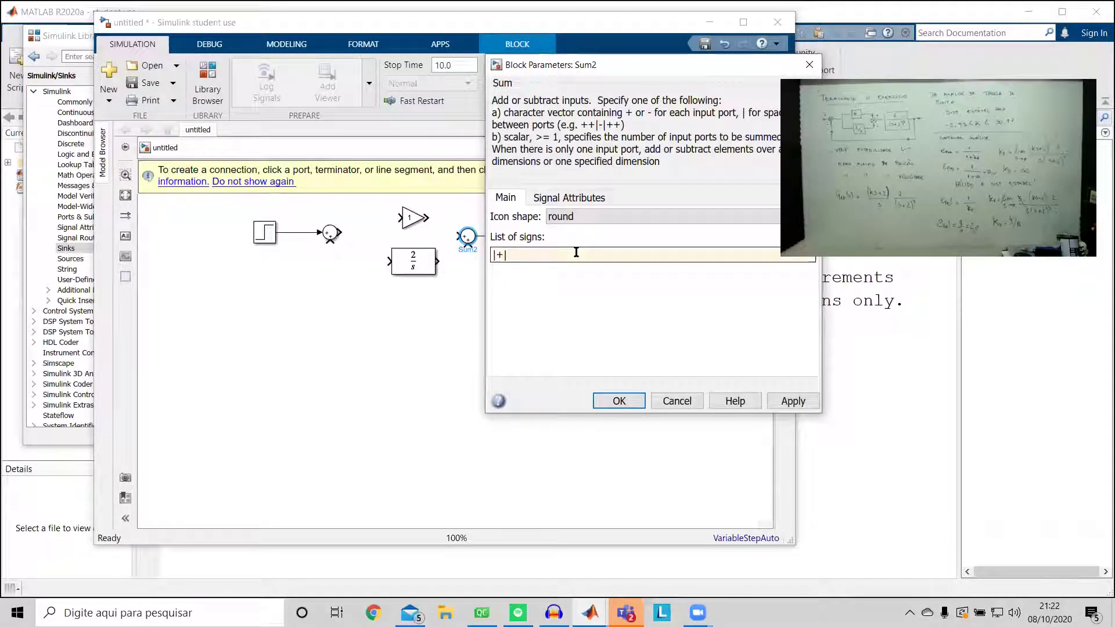
pyautogui.hotkey('shift', 'Right')
pyautogui.write('+')
pyautogui.click(619, 401)
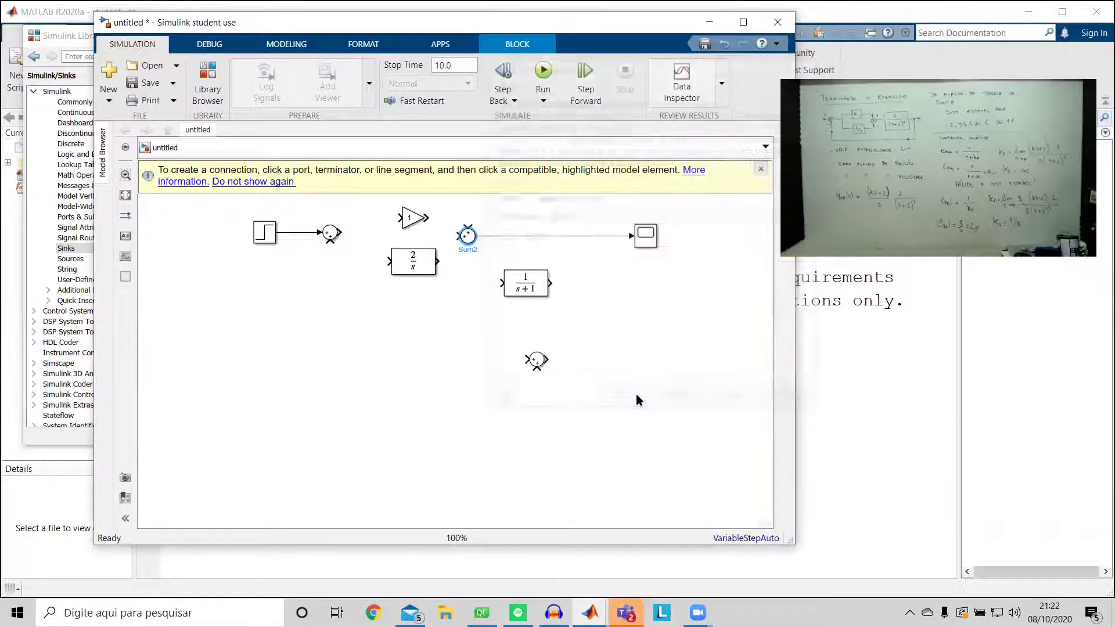
# - Set the second summing junction's list of signs to +|+ for opposite vertical inputs
pyautogui.doubleClick(470, 240)
pyautogui.doubleClick(499, 255)
pyautogui.click(499, 255)
pyautogui.click(514, 254)
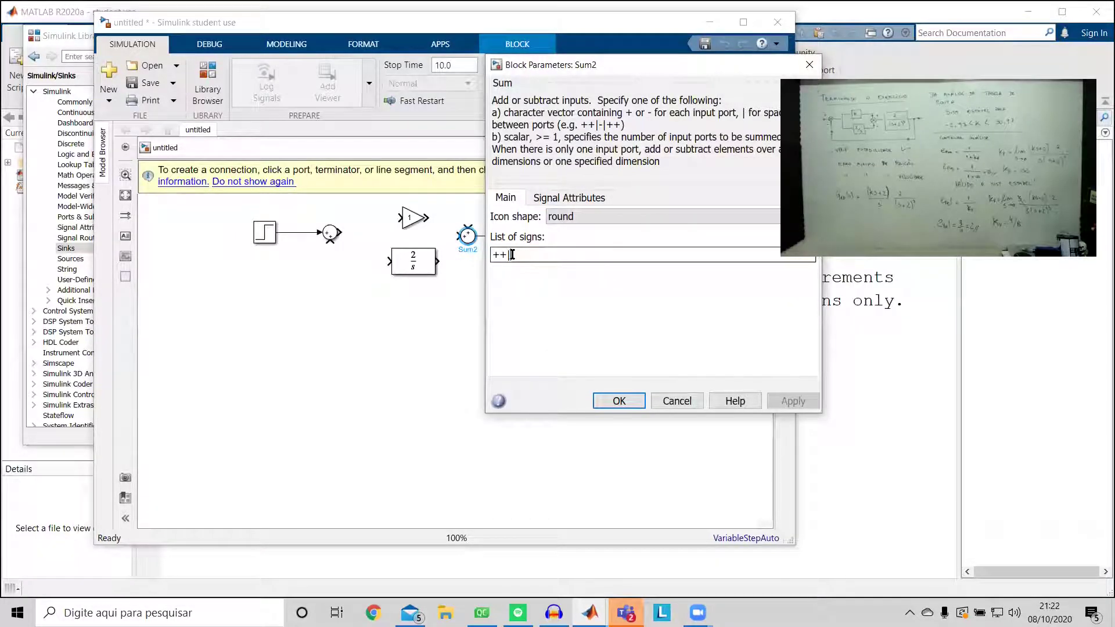
pyautogui.press('BackSpace')
pyautogui.write('|+')
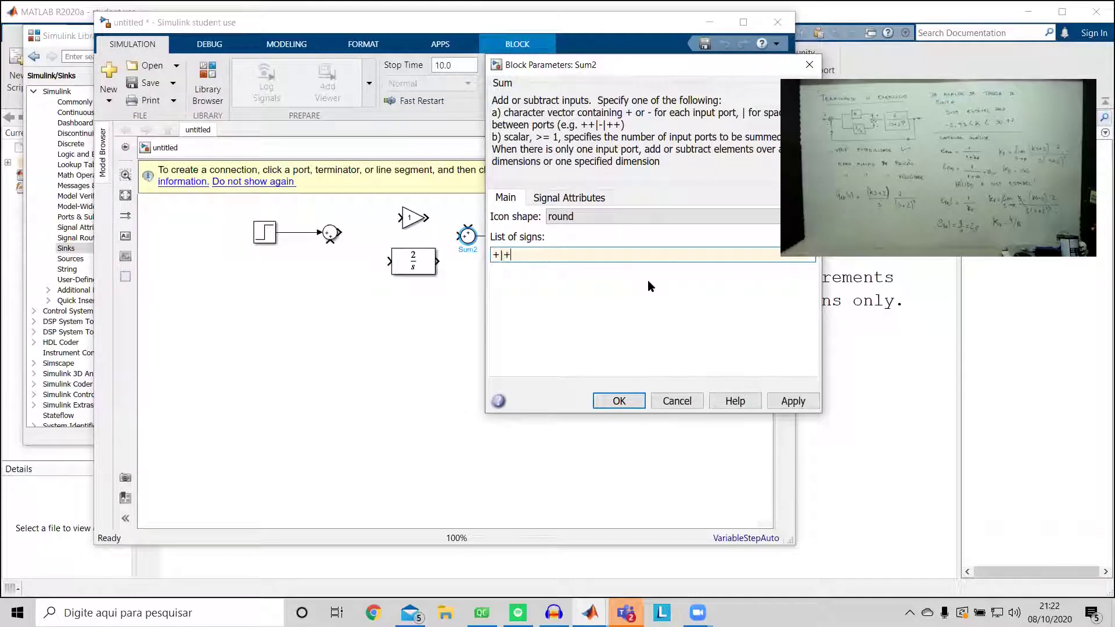
pyautogui.click(620, 400)
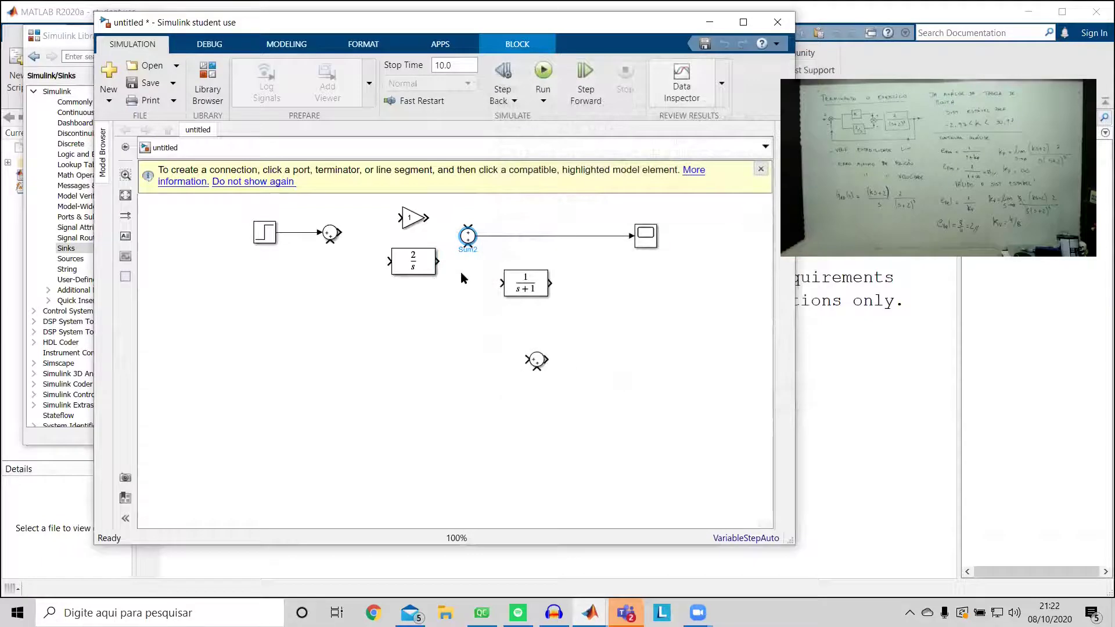
# - Remove the line between the second summing junction and the Scope, and place a copy of the 1/(s+1) block between them
pyautogui.click(551, 236)
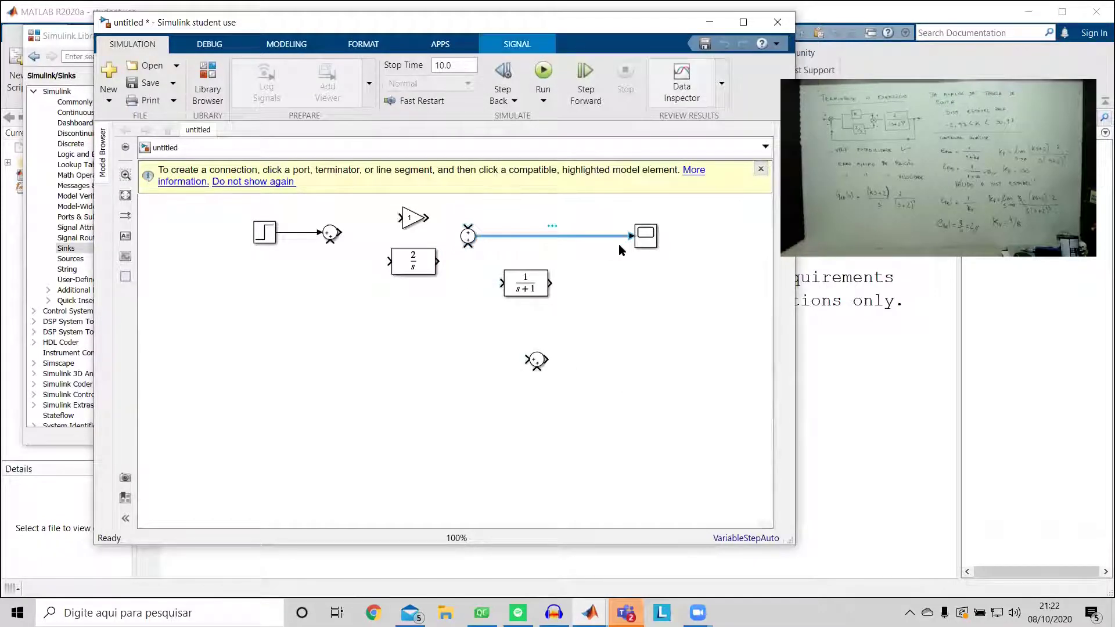
pyautogui.click(545, 286)
pyautogui.moveTo(545, 286); pyautogui.dragTo(559, 236)
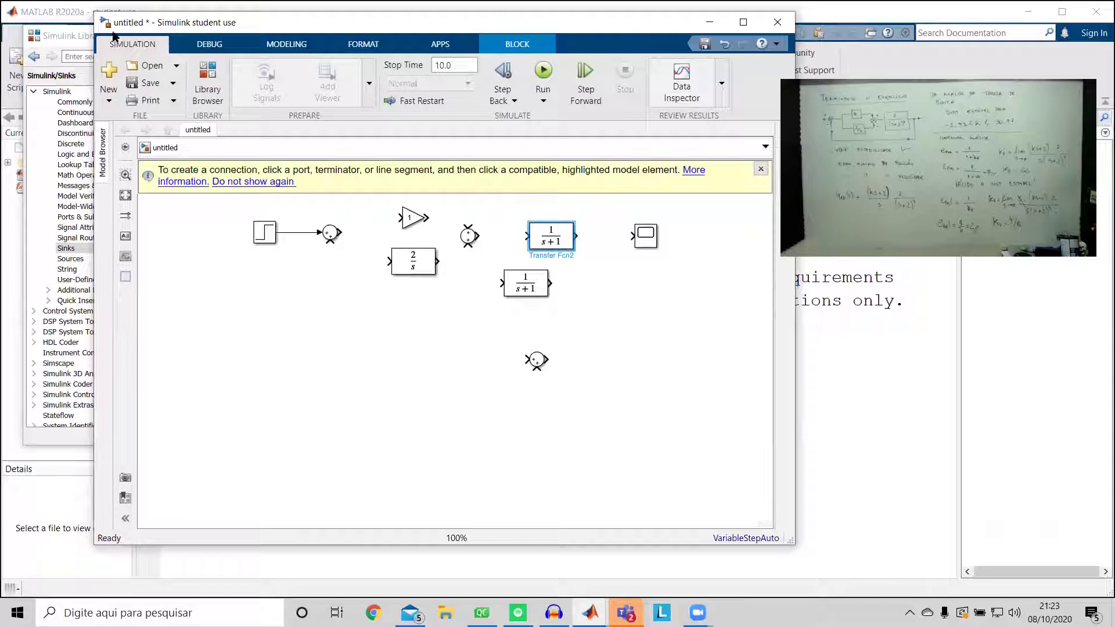
# - Replace the copied transfer function before the Scope with a Zero-Pole block from the Continuous library
pyautogui.click(71, 28)
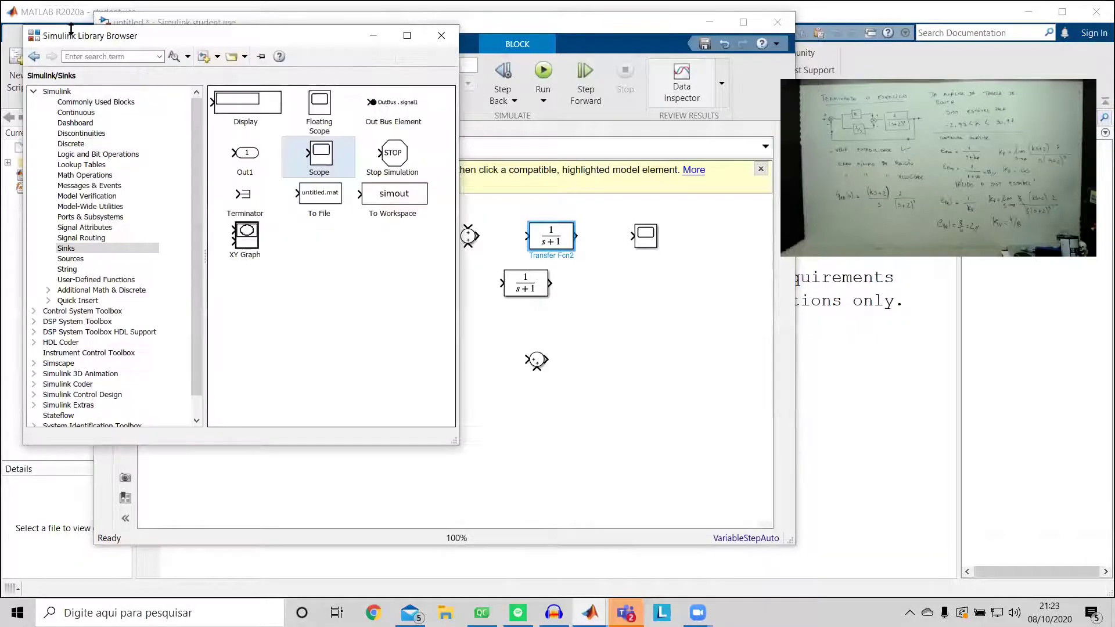
pyautogui.click(100, 104)
pyautogui.click(90, 113)
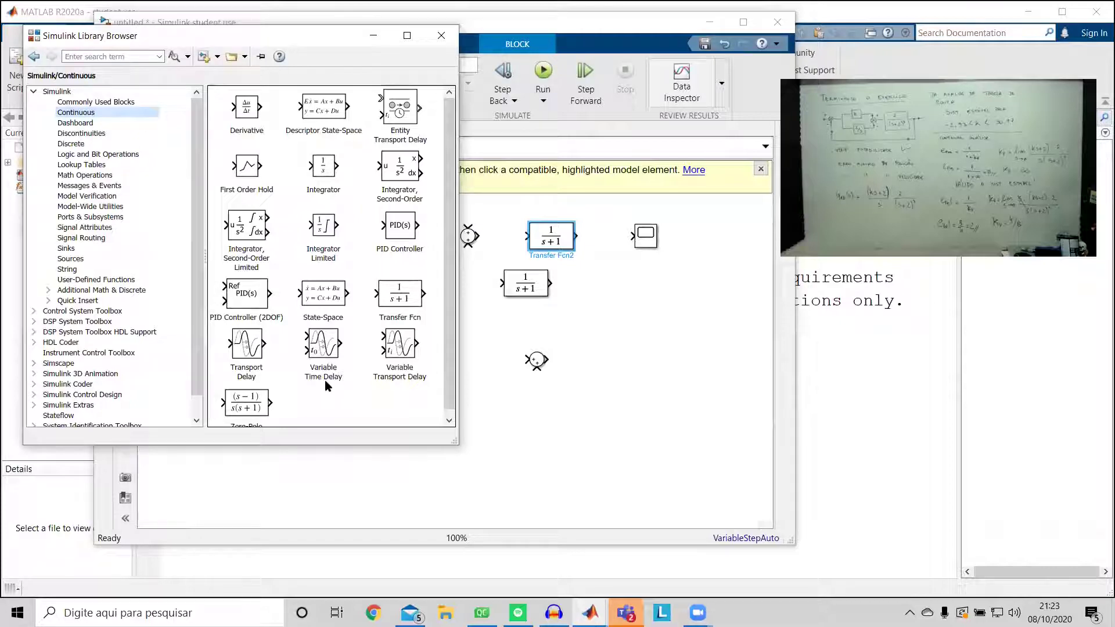
pyautogui.scroll(-1, 266, 358)
pyautogui.moveTo(247, 400); pyautogui.dragTo(624, 311)
pyautogui.click(550, 236)
pyautogui.press('Delete')
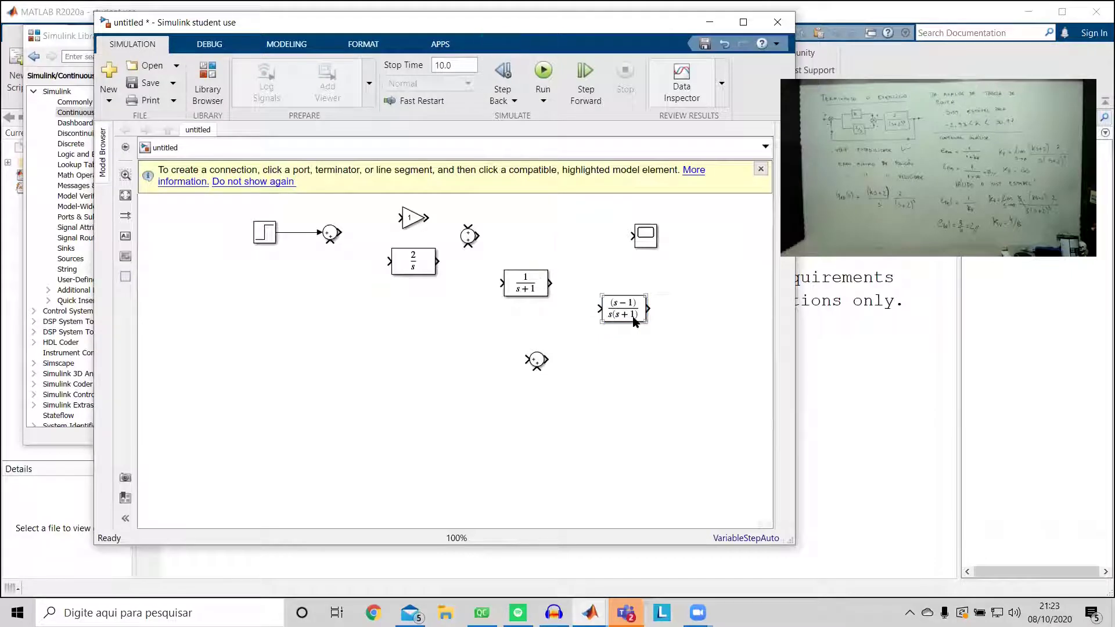
pyautogui.moveTo(635, 321); pyautogui.dragTo(559, 236)
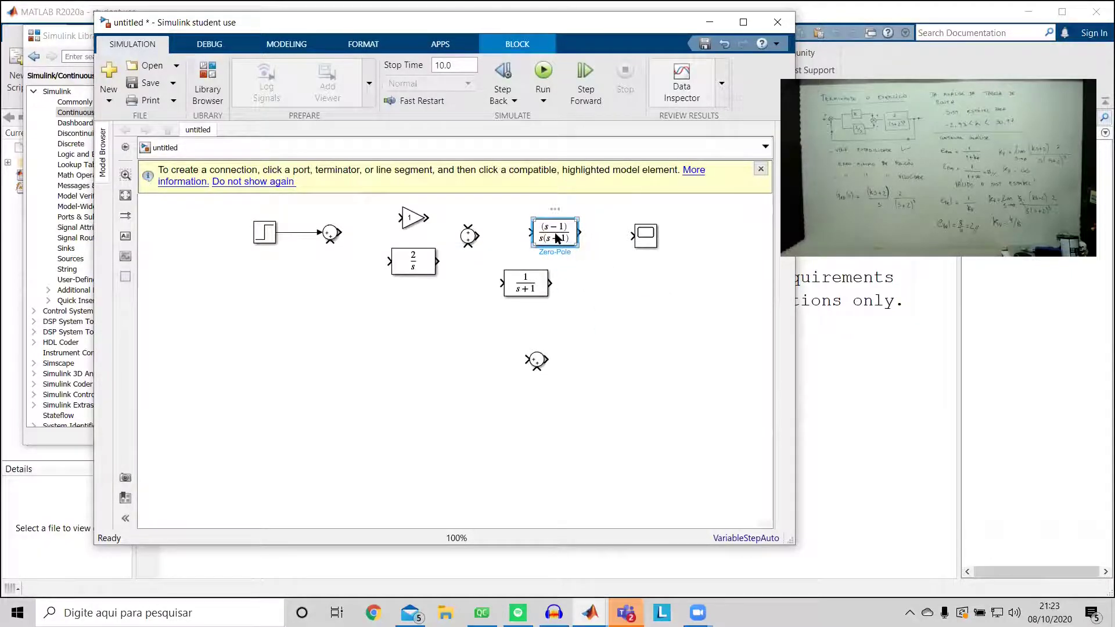
# - Set the poles of the Zero-Pole block to [-2 -2 -2]
pyautogui.doubleClick(556, 237)
pyautogui.click(465, 250)
pyautogui.click(465, 250)
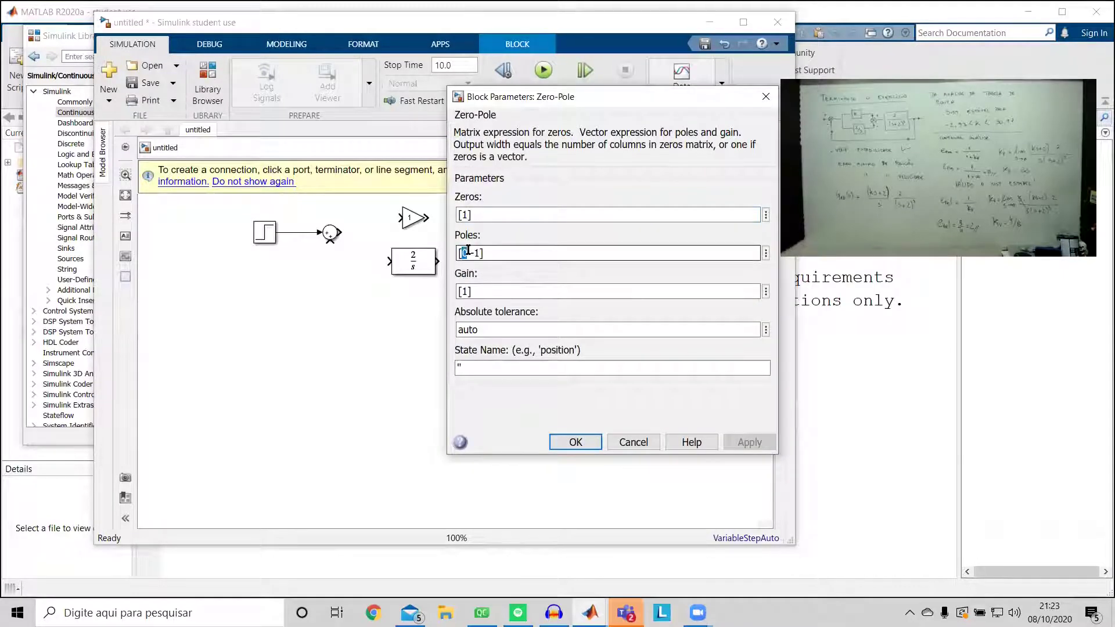
pyautogui.write('-2')
pyautogui.press('Right')
pyautogui.press('Right')
pyautogui.hotkey('shift', 'Right')
pyautogui.write('2 -2')
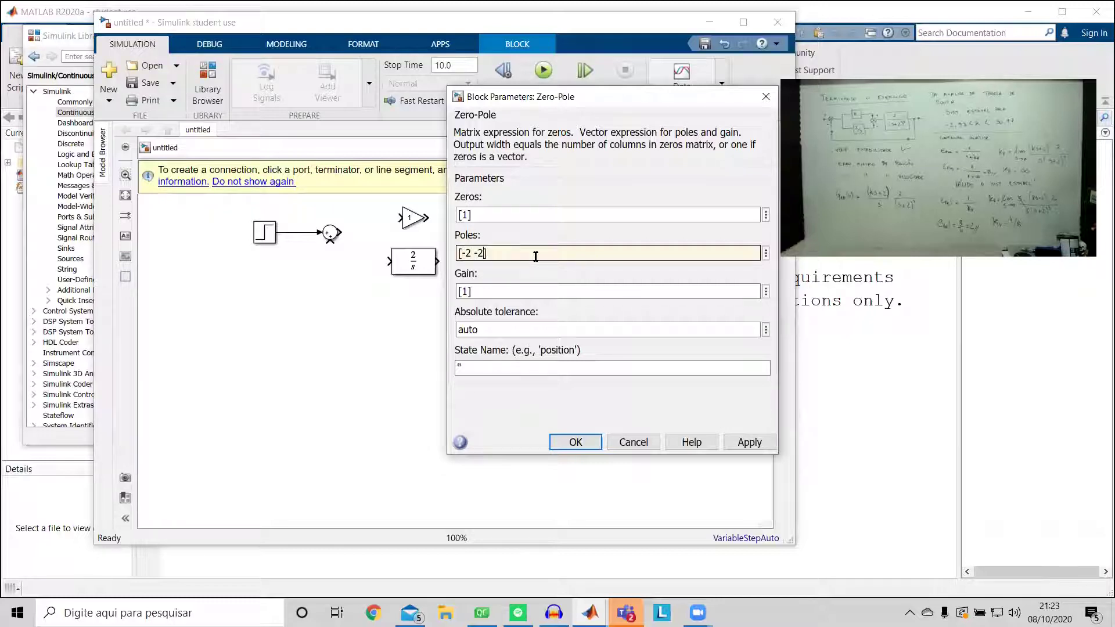
# - Empty the zeros vector of the Zero-Pole block to [] and set its gain to [2]
pyautogui.click(463, 215)
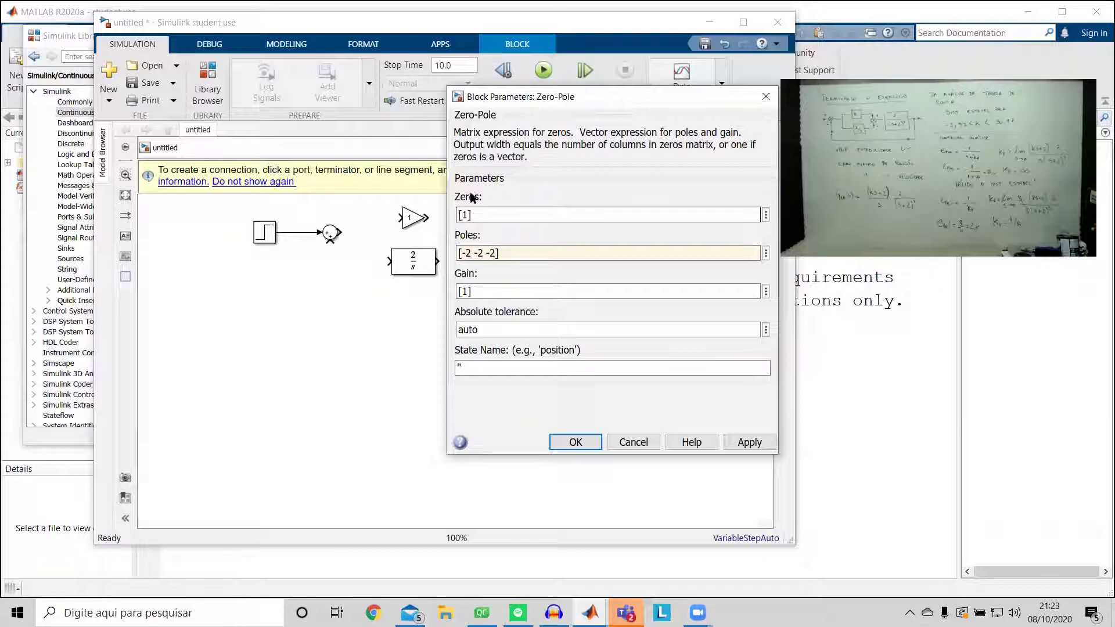
pyautogui.press('Delete')
pyautogui.doubleClick(465, 291)
pyautogui.write('2')
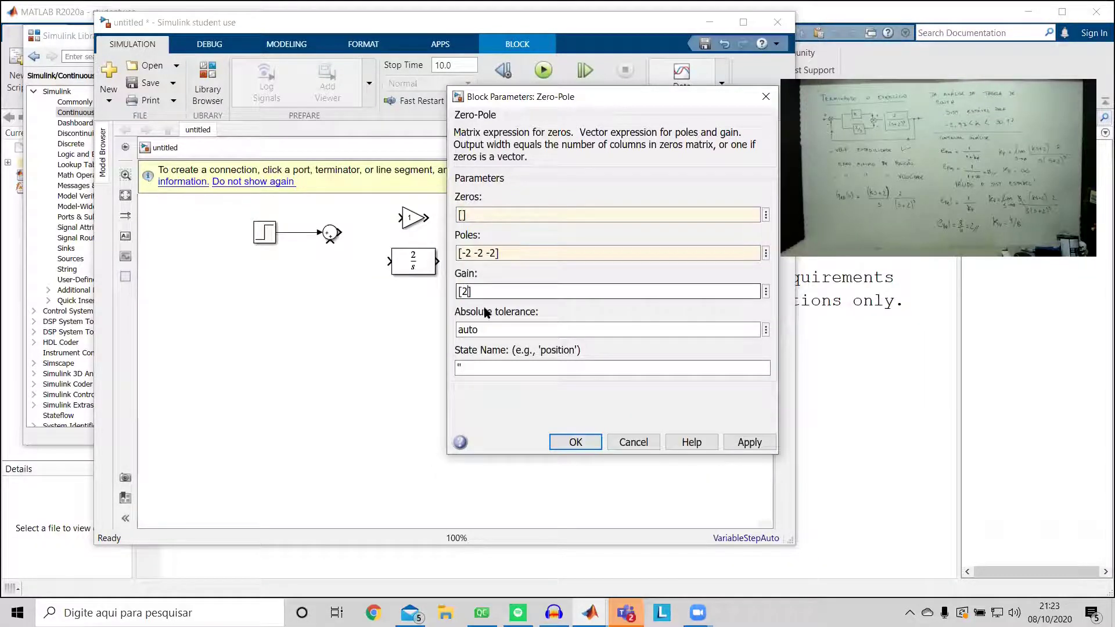
pyautogui.click(579, 441)
# - Enlarge the Zero-Pole block to fit its expression and align it with the second summing junction, connecting its input
pyautogui.moveTo(532, 247); pyautogui.dragTo(490, 259)
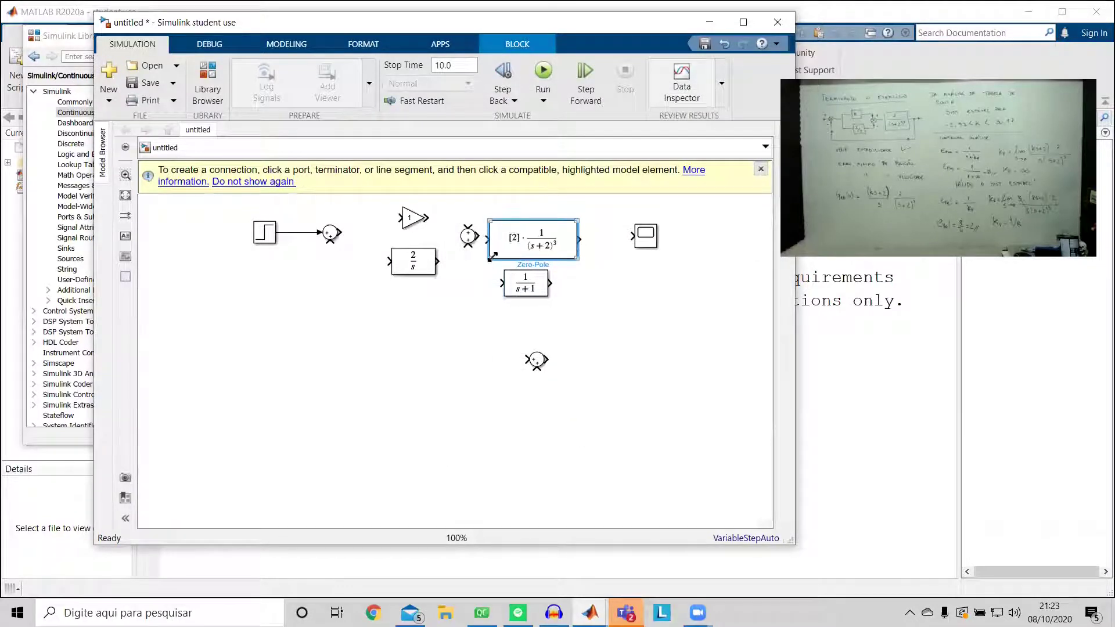
pyautogui.moveTo(557, 245)
pyautogui.mouseDown()
pyautogui.moveTo(567, 243)
pyautogui.moveTo(553, 236)
pyautogui.moveTo(634, 265)
pyautogui.moveTo(556, 250)
pyautogui.mouseUp()
pyautogui.doubleClick(542, 235)
# - Change the gain of the Zero-Pole block to 2 without brackets
pyautogui.doubleClick(552, 242)
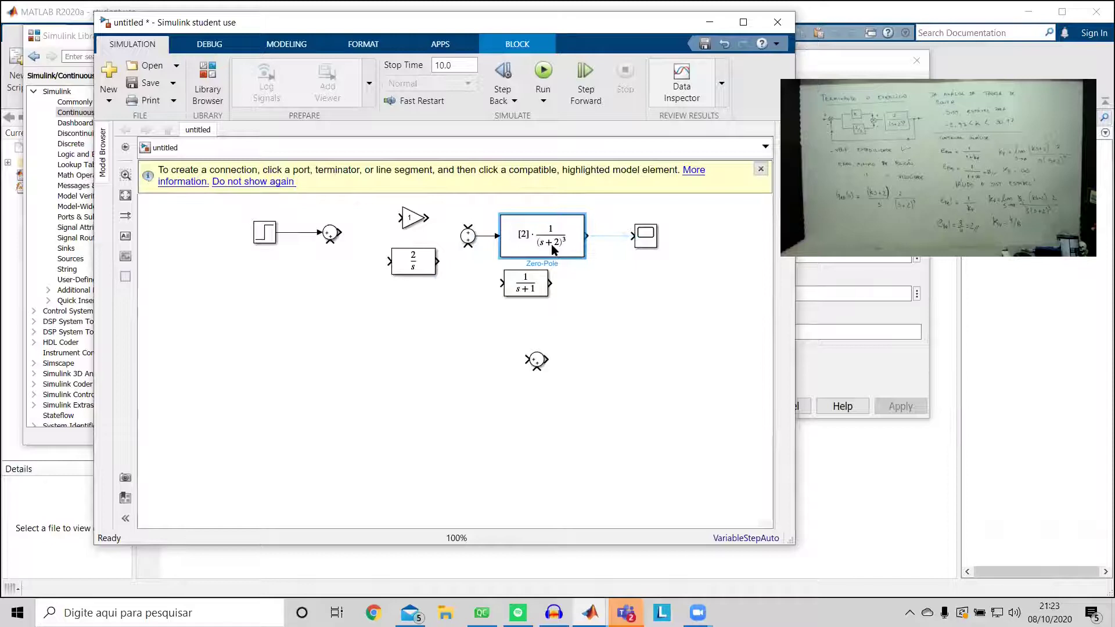
pyautogui.doubleClick(552, 247)
pyautogui.doubleClick(639, 256)
pyautogui.write('2')
pyautogui.click(726, 406)
pyautogui.click(622, 329)
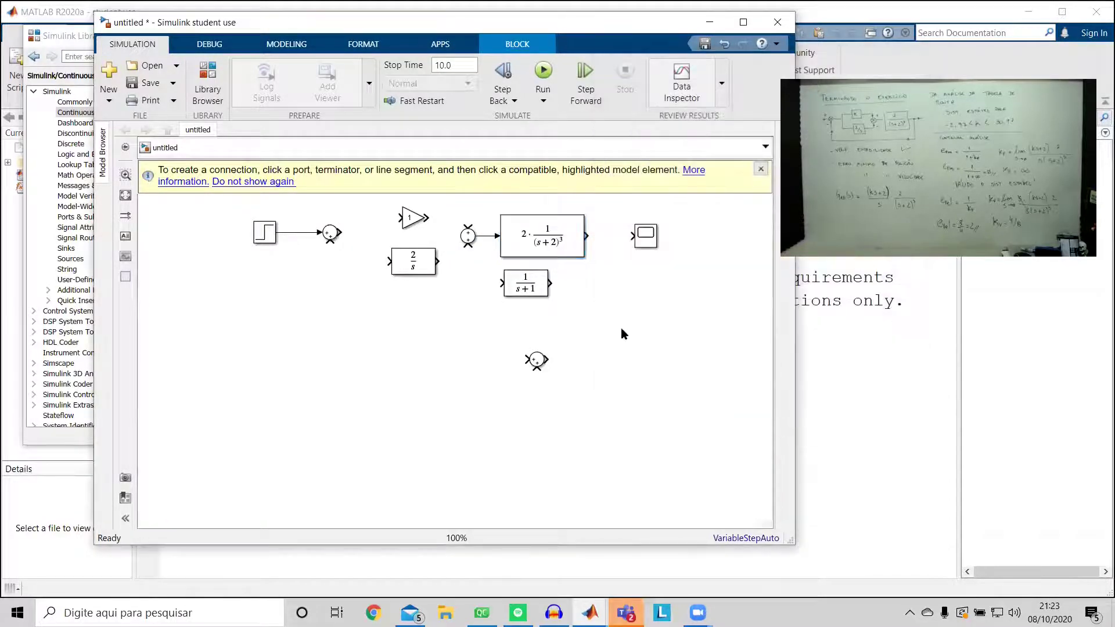
# - Delete the leftover 1/(s+1) transfer function and the unused Sum block below the diagram
pyautogui.click(526, 287)
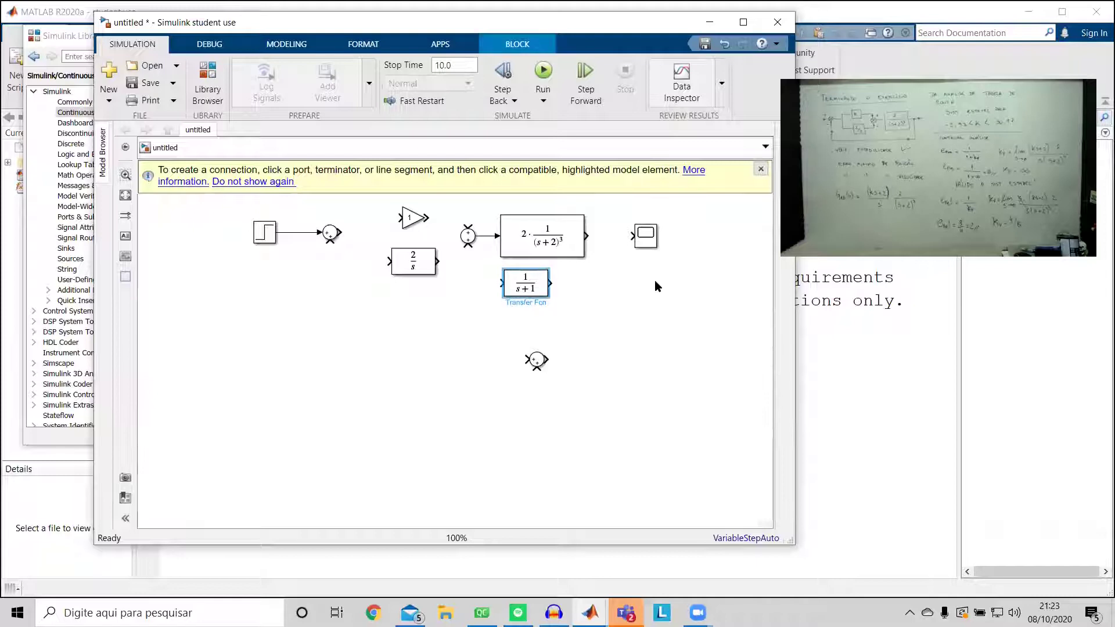
pyautogui.press('Delete')
pyautogui.click(536, 360)
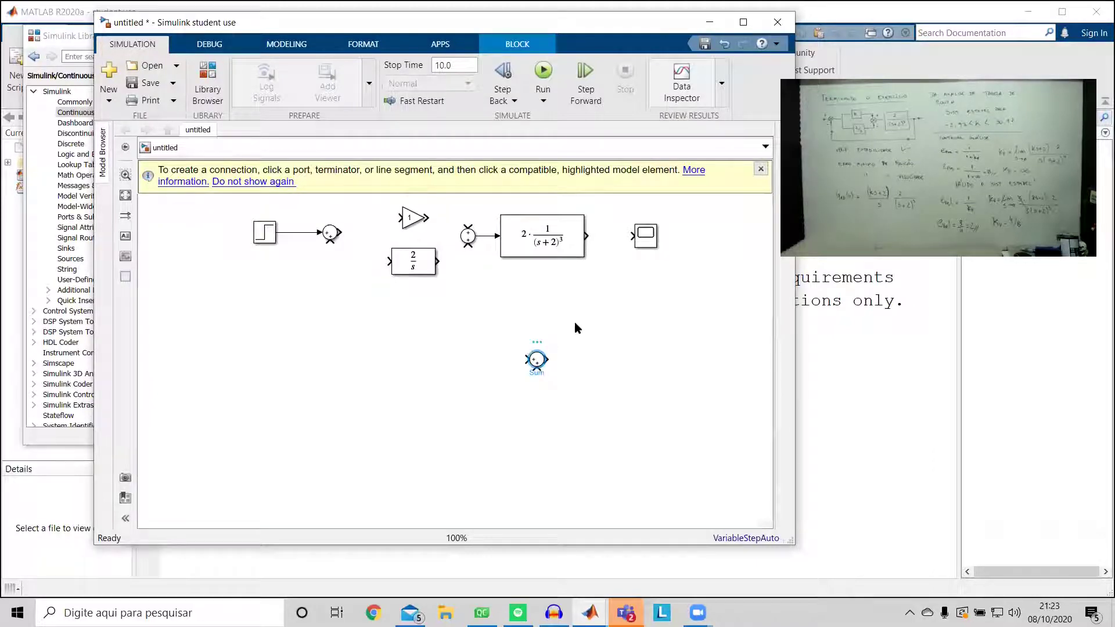
pyautogui.press('Delete')
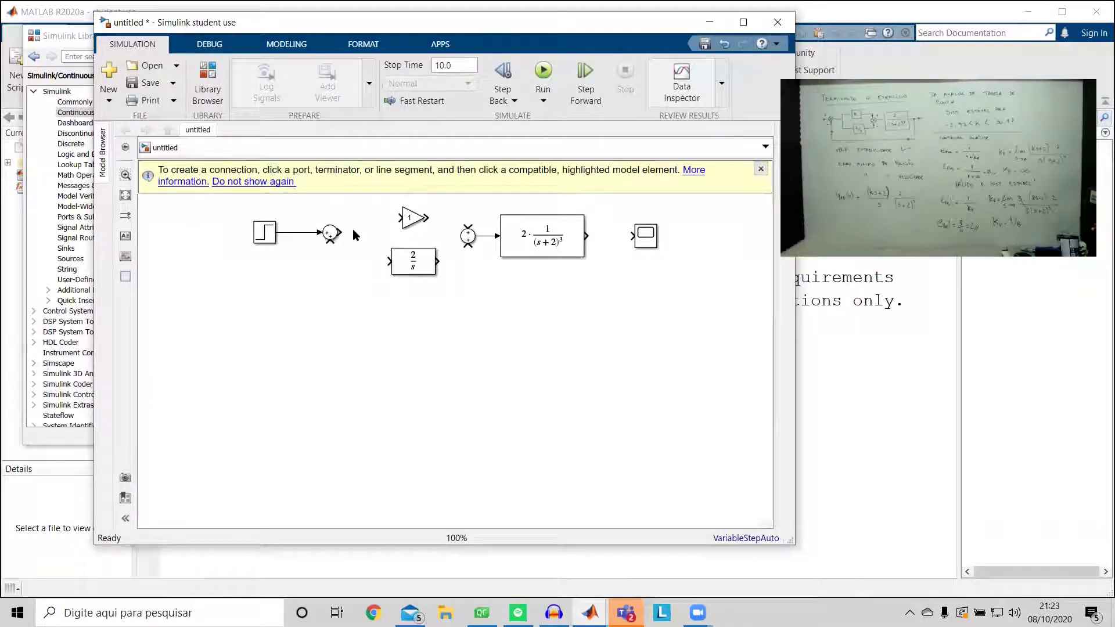
# - Wire the first summing junction through both parallel branches into the second, and the Zero-Pole output to the Scope and back to the first
pyautogui.moveTo(339, 232); pyautogui.dragTo(389, 261)
pyautogui.moveTo(428, 218); pyautogui.dragTo(468, 248)
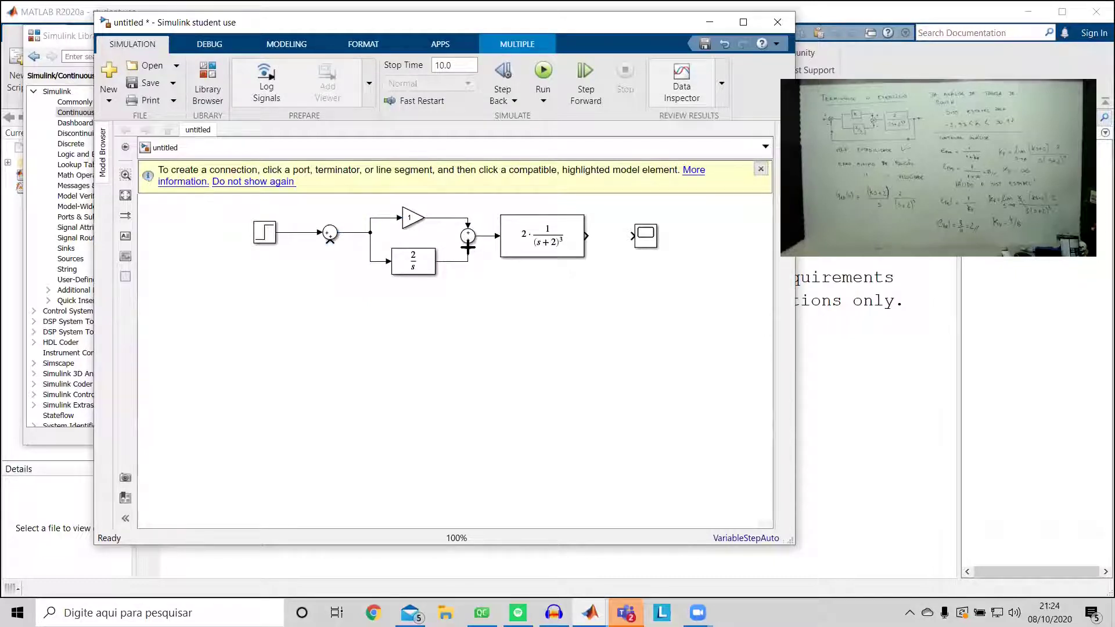
pyautogui.moveTo(587, 236)
pyautogui.mouseDown()
pyautogui.moveTo(632, 236)
pyautogui.moveTo(294, 253)
pyautogui.moveTo(341, 242)
pyautogui.moveTo(331, 241)
pyautogui.mouseUp()
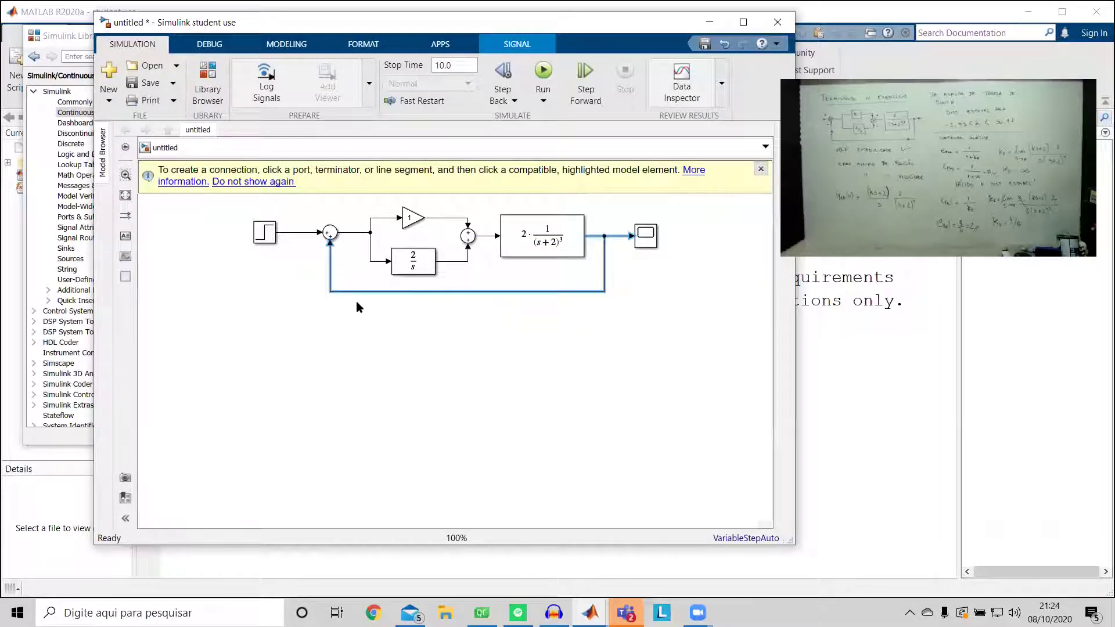
pyautogui.click(420, 337)
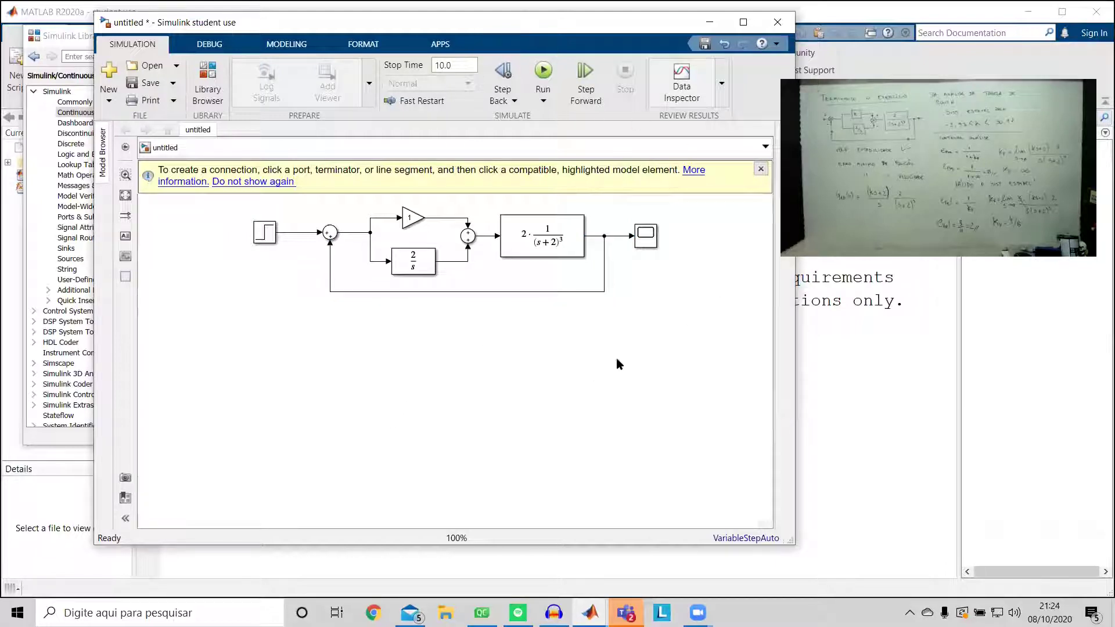
# - Maximize the model window, run the simulation and examine the step response in an enlarged Scope window
pyautogui.click(744, 23)
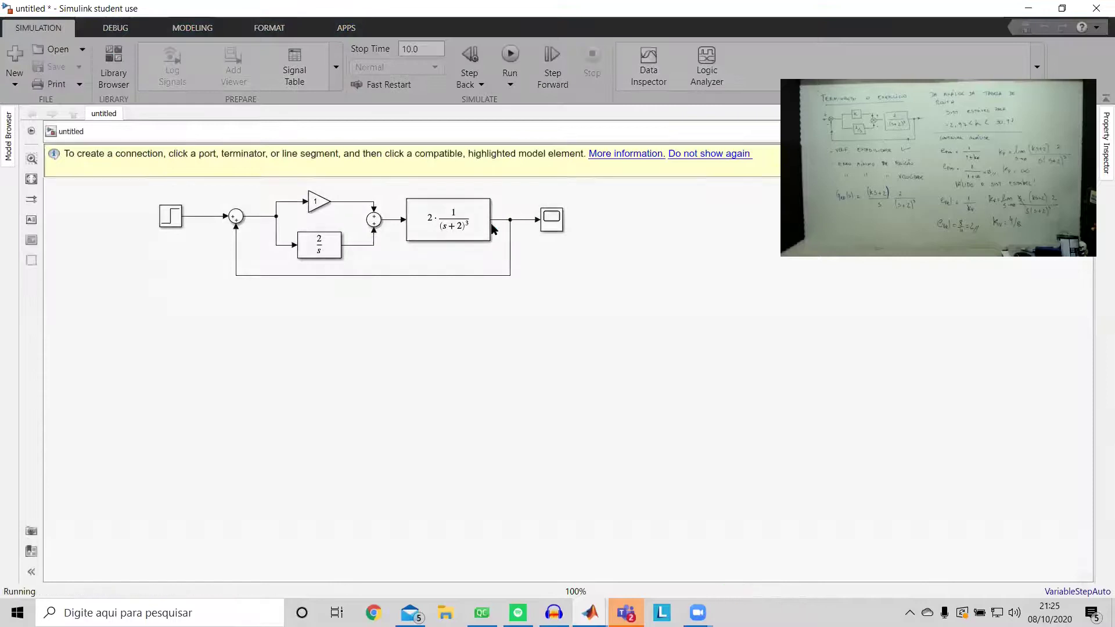
pyautogui.click(550, 227)
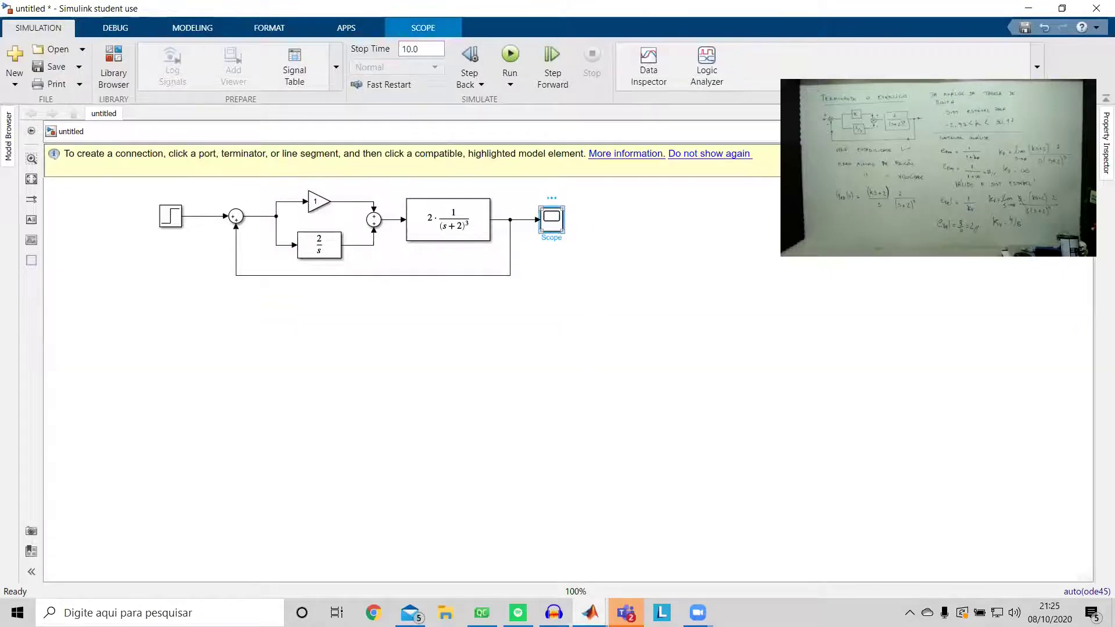
pyautogui.moveTo(545, 115); pyautogui.dragTo(410, 75)
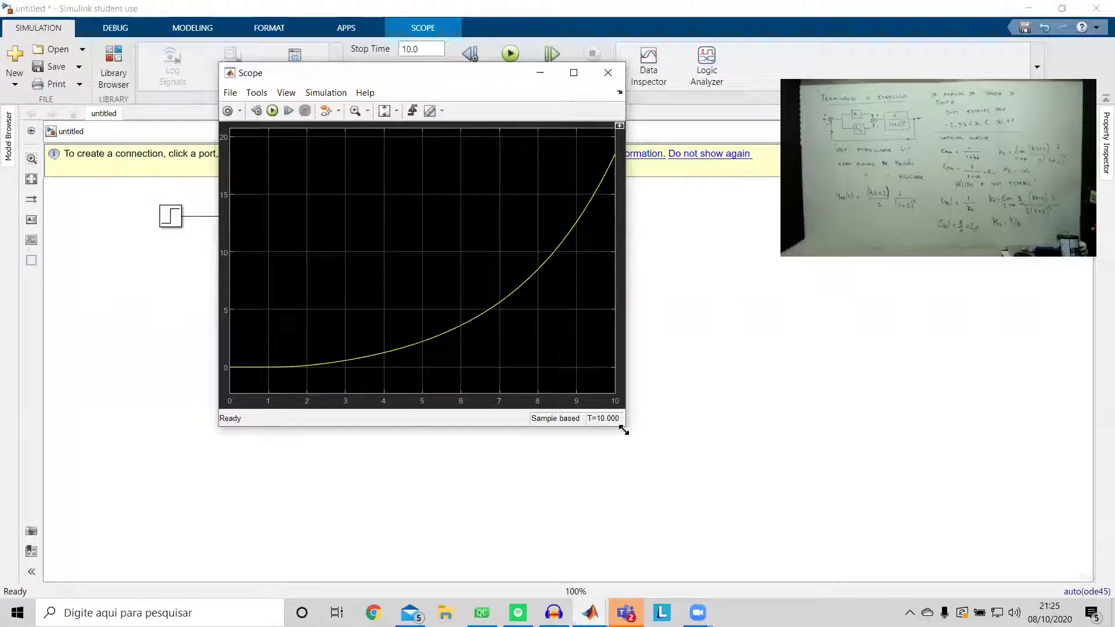
pyautogui.moveTo(623, 430); pyautogui.dragTo(738, 491)
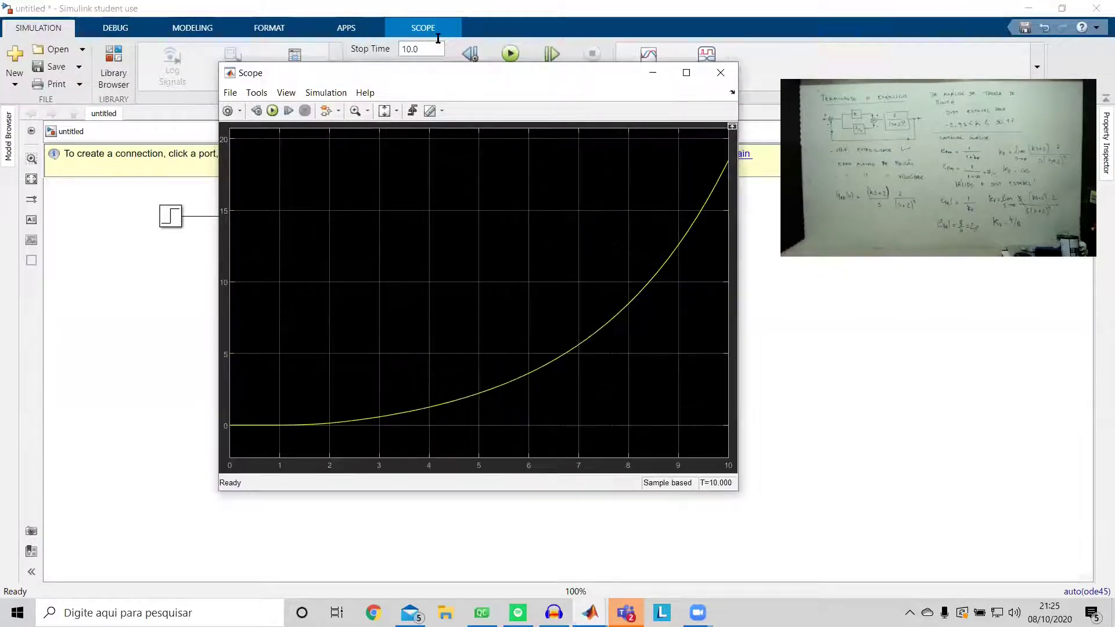
pyautogui.click(719, 75)
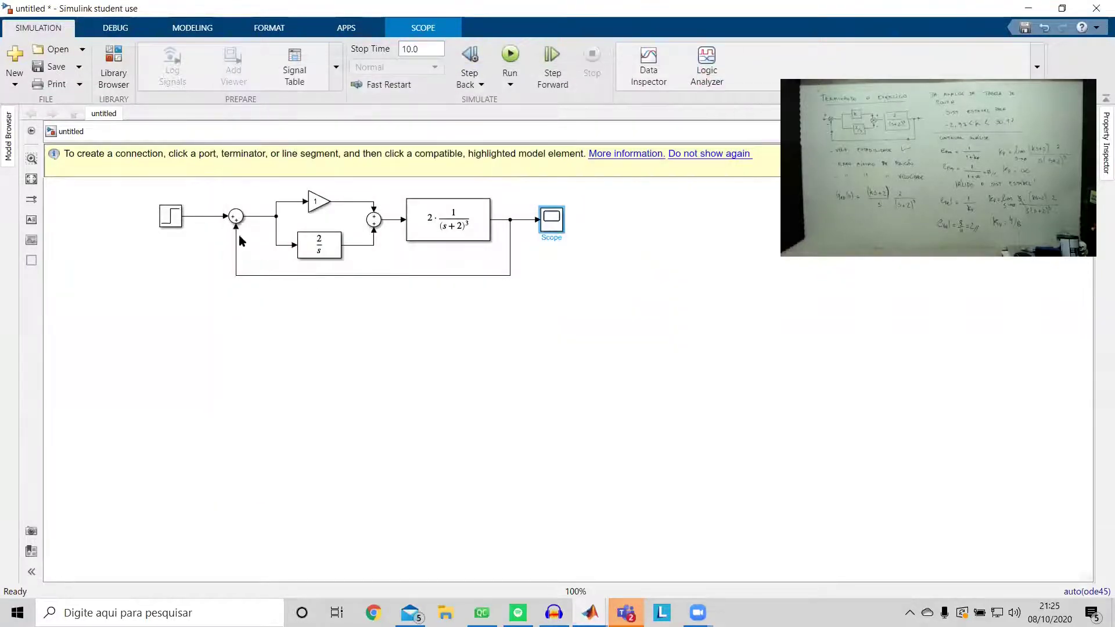
# - Set the first summing junction's list of signs to |+- for negative feedback
pyautogui.doubleClick(235, 217)
pyautogui.doubleClick(378, 233)
pyautogui.click(387, 236)
pyautogui.press('BackSpace')
pyautogui.write('-')
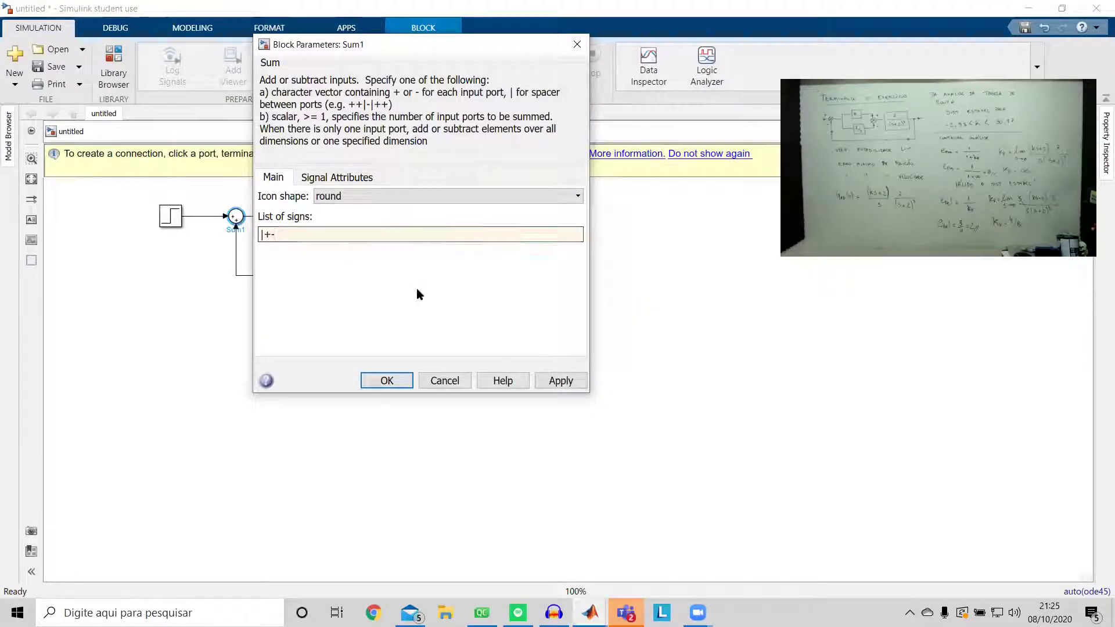
pyautogui.click(387, 381)
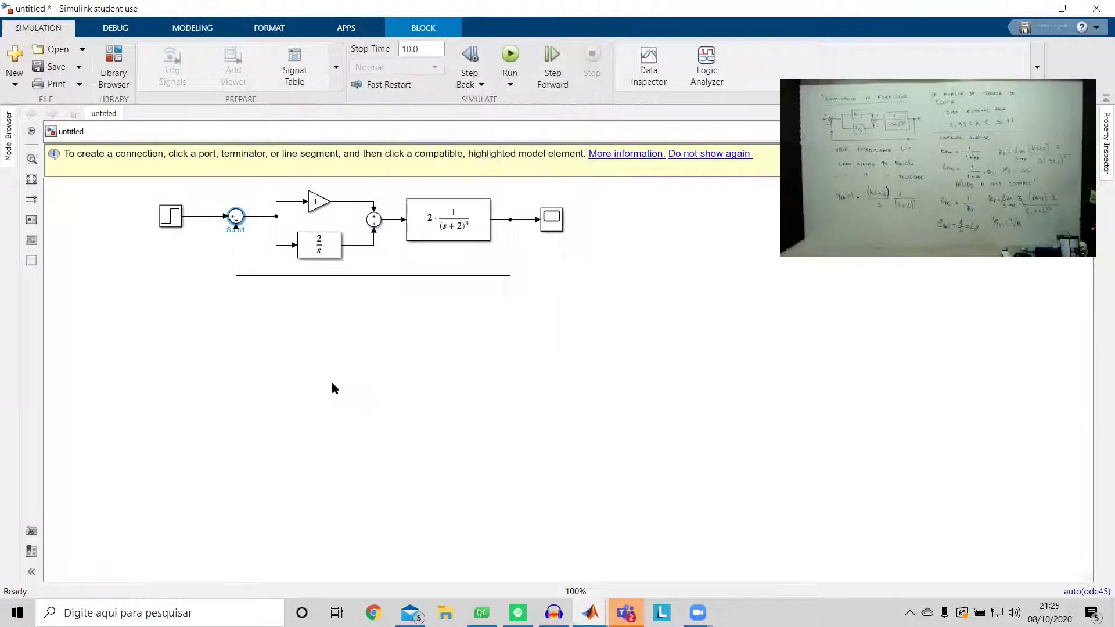
# - Run the simulation with negative feedback and examine the Scope response, zooming in on the start of the rise
pyautogui.click(510, 58)
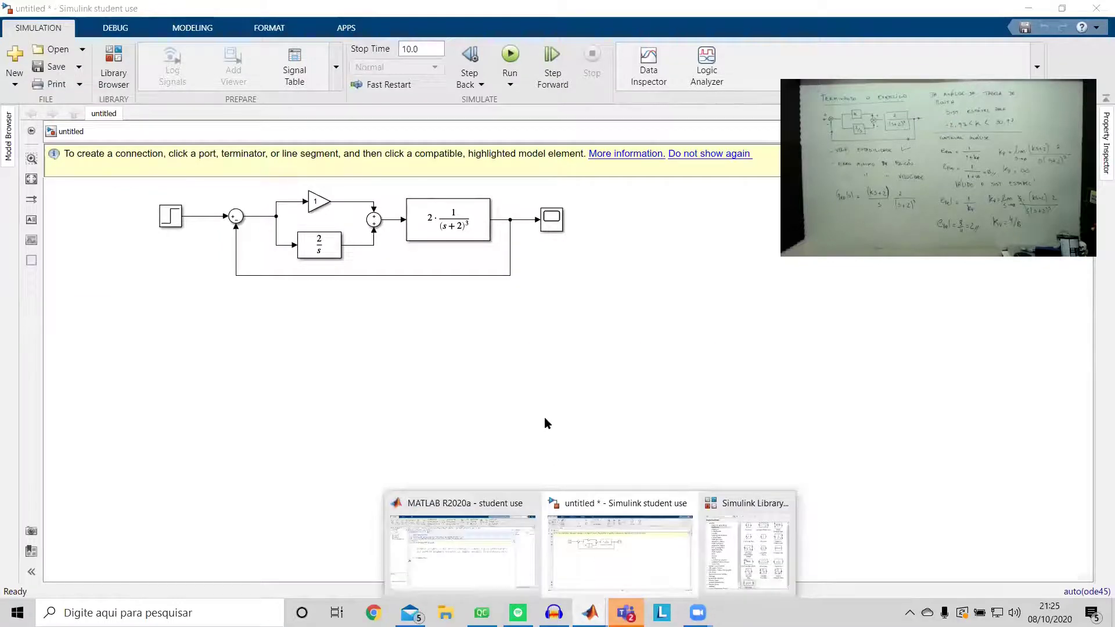
pyautogui.doubleClick(551, 219)
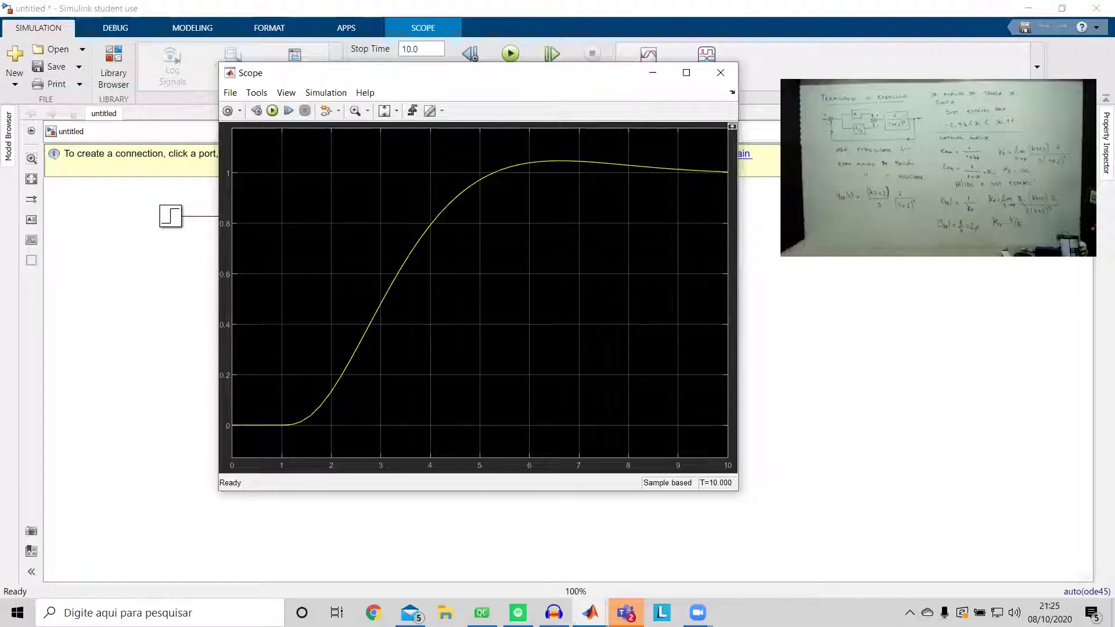
pyautogui.click(424, 53)
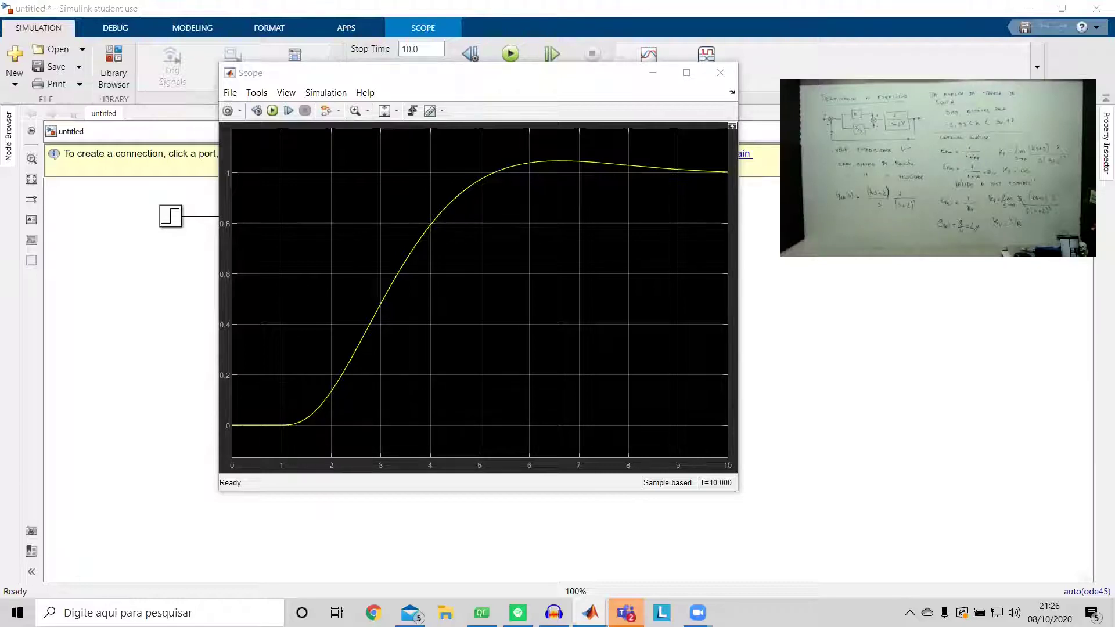
pyautogui.click(355, 110)
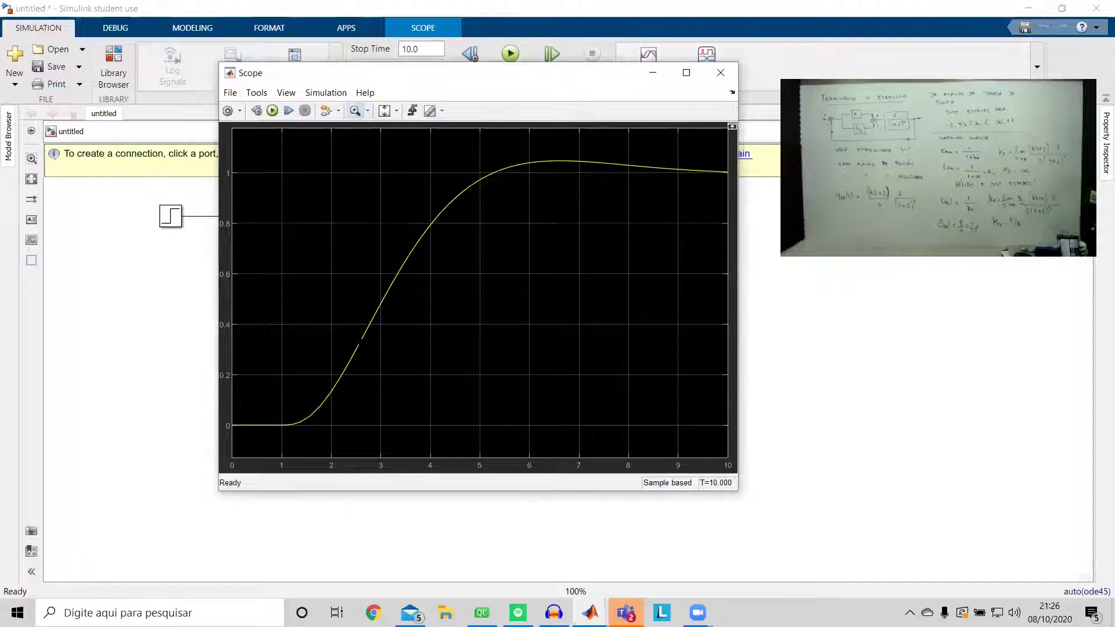
pyautogui.moveTo(360, 341); pyautogui.dragTo(269, 441)
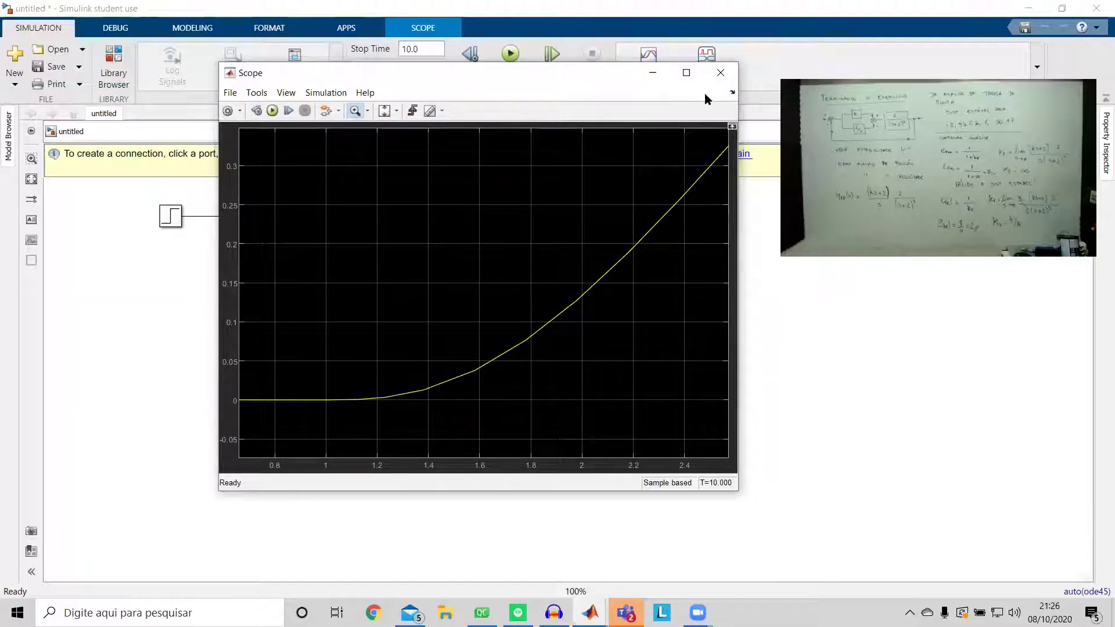
pyautogui.click(720, 72)
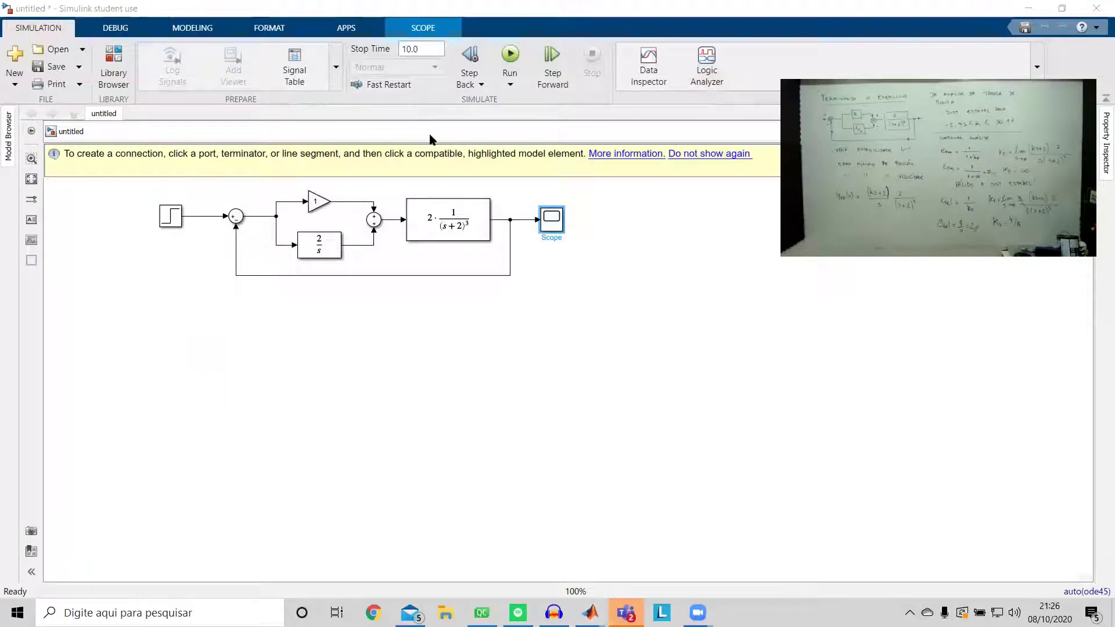
pyautogui.click(409, 46)
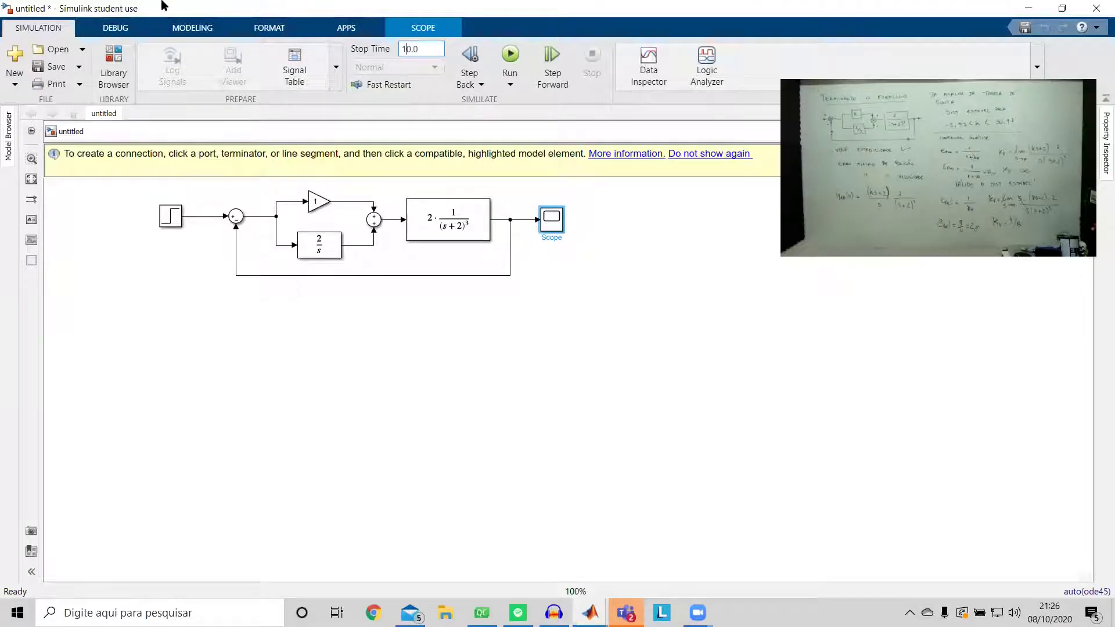
pyautogui.click(283, 28)
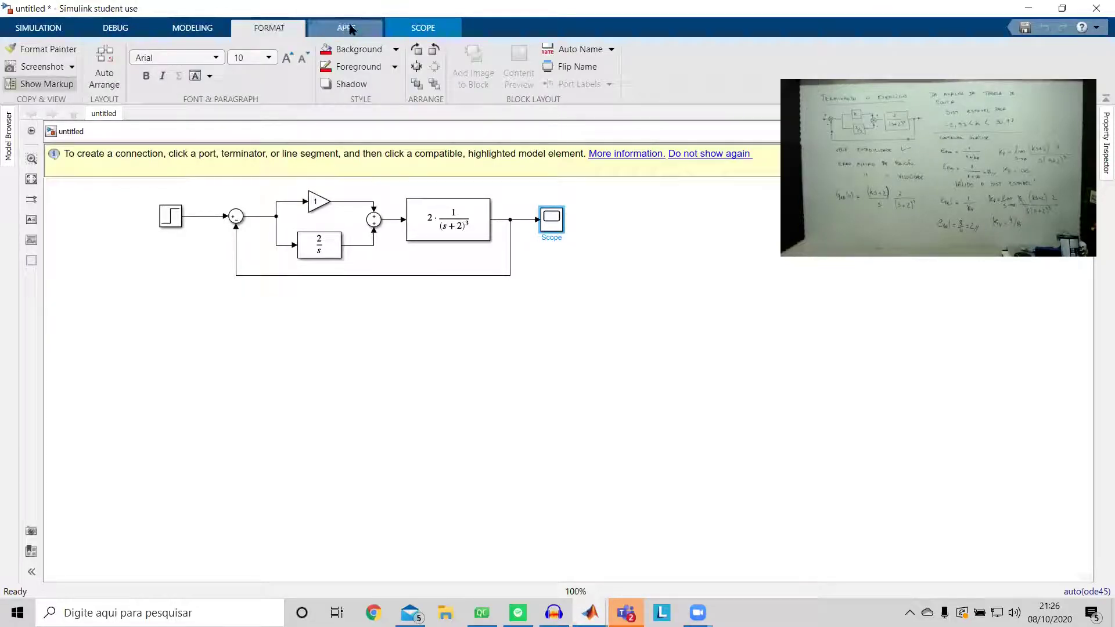
pyautogui.click(430, 29)
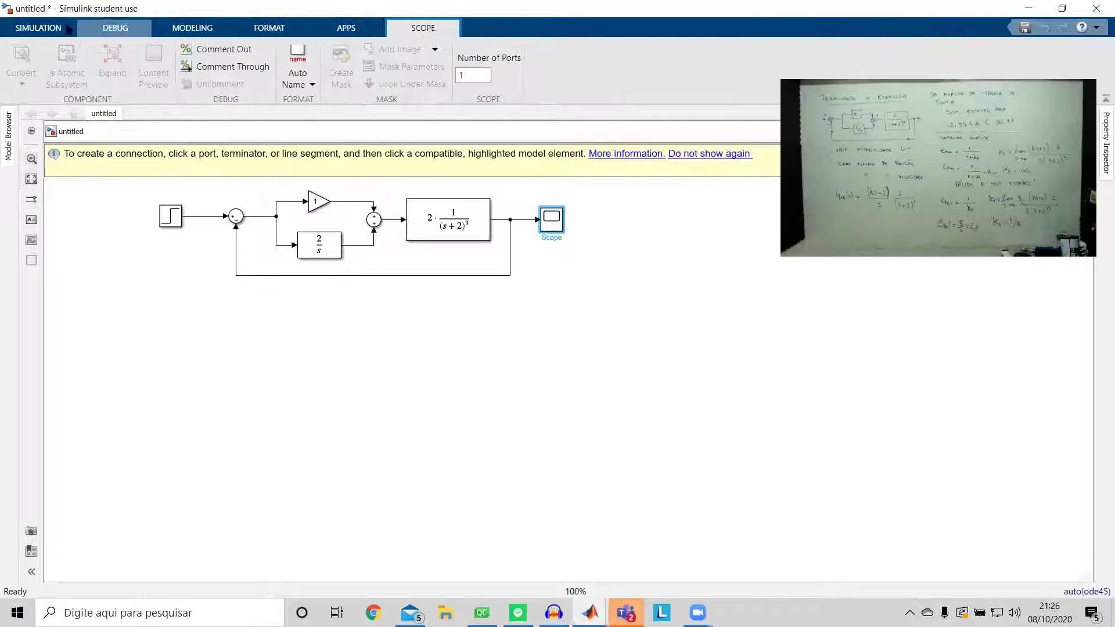
# - Open the model's configuration settings, review the simulation times and solver type, and expand the solver details
pyautogui.click(40, 26)
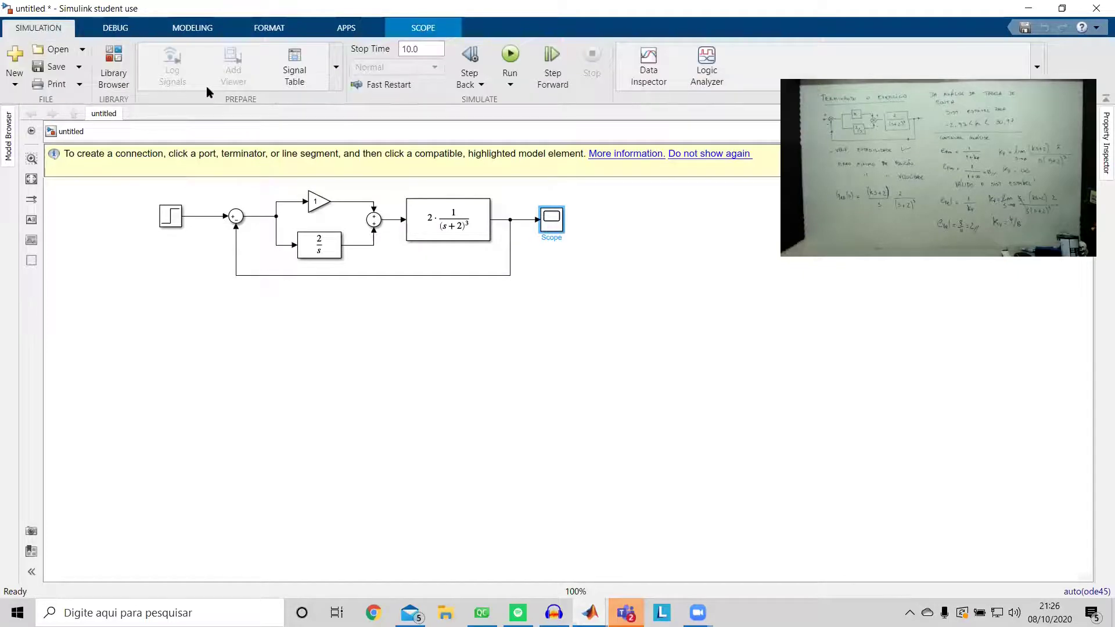
pyautogui.click(335, 68)
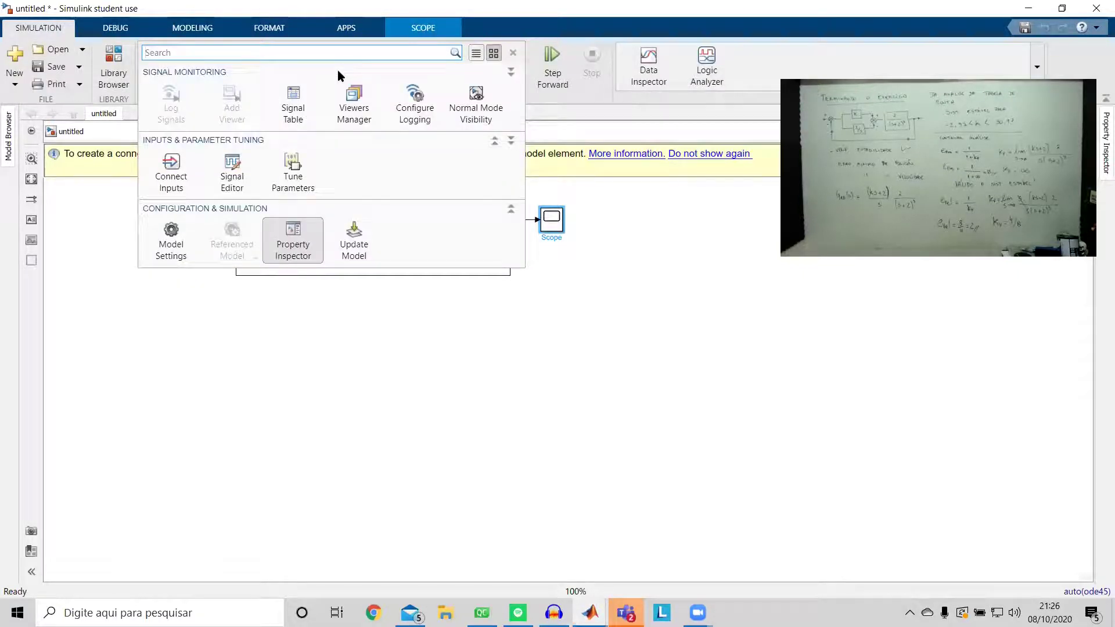
pyautogui.click(158, 244)
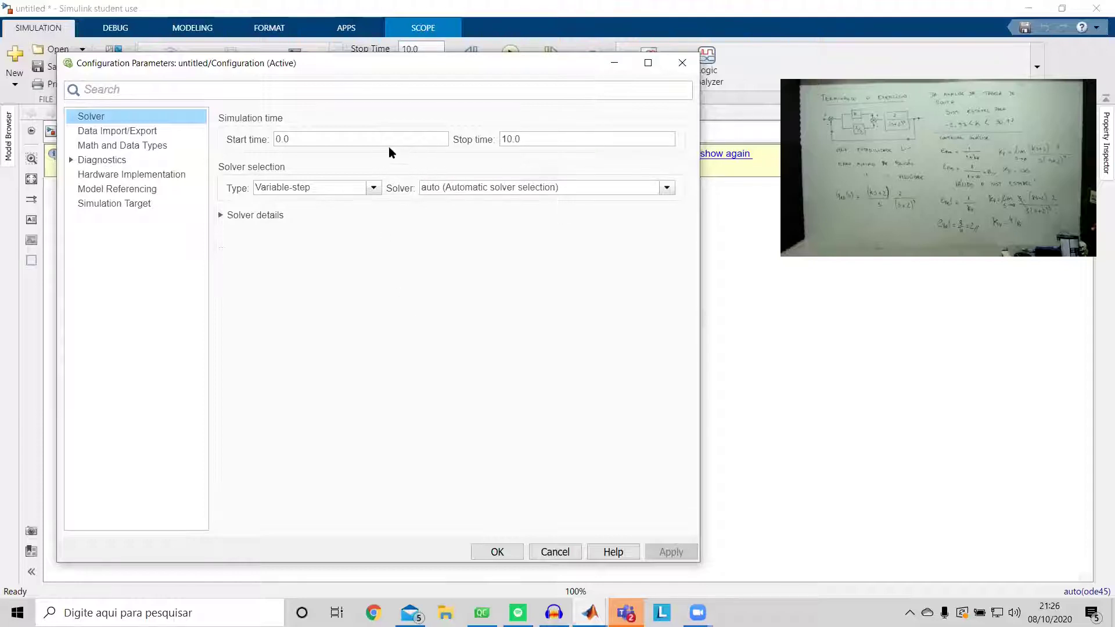
pyautogui.doubleClick(366, 139)
pyautogui.doubleClick(550, 138)
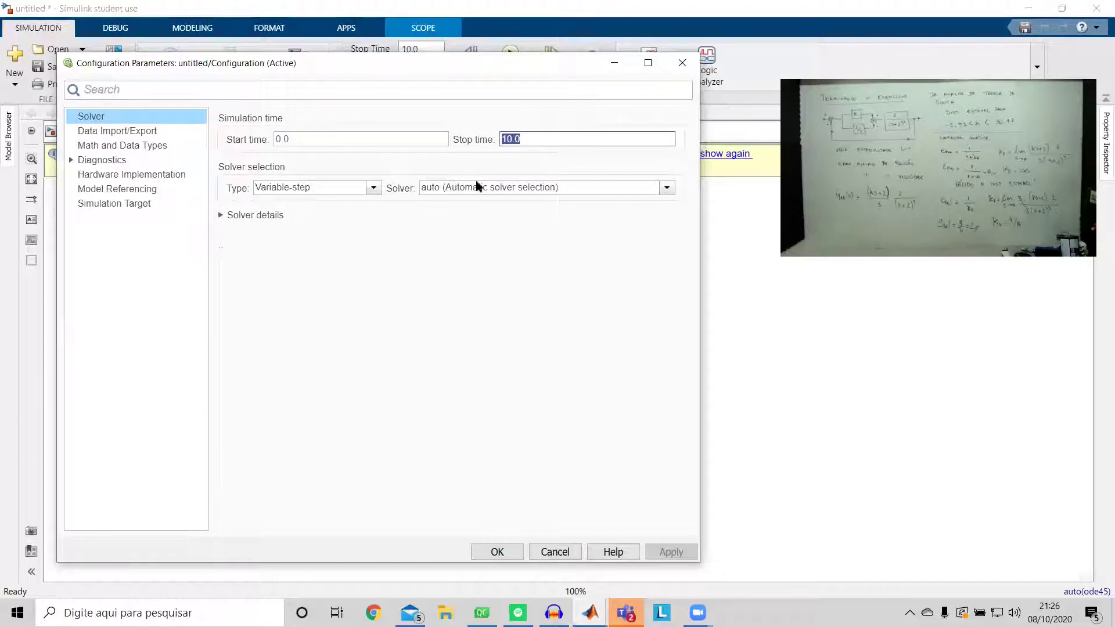
pyautogui.click(374, 188)
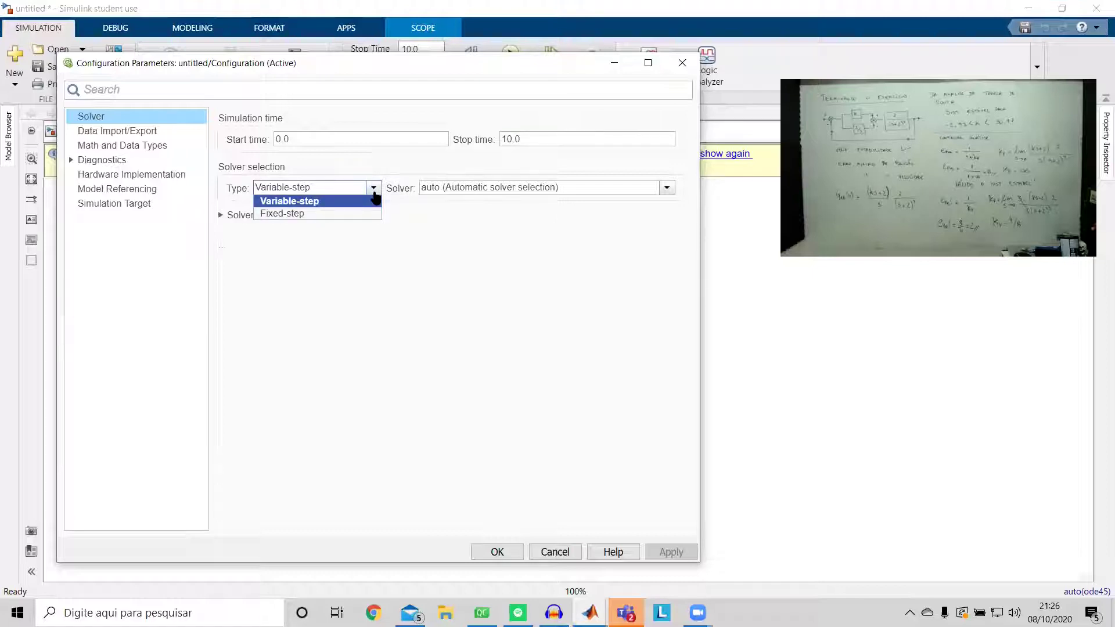
pyautogui.click(373, 198)
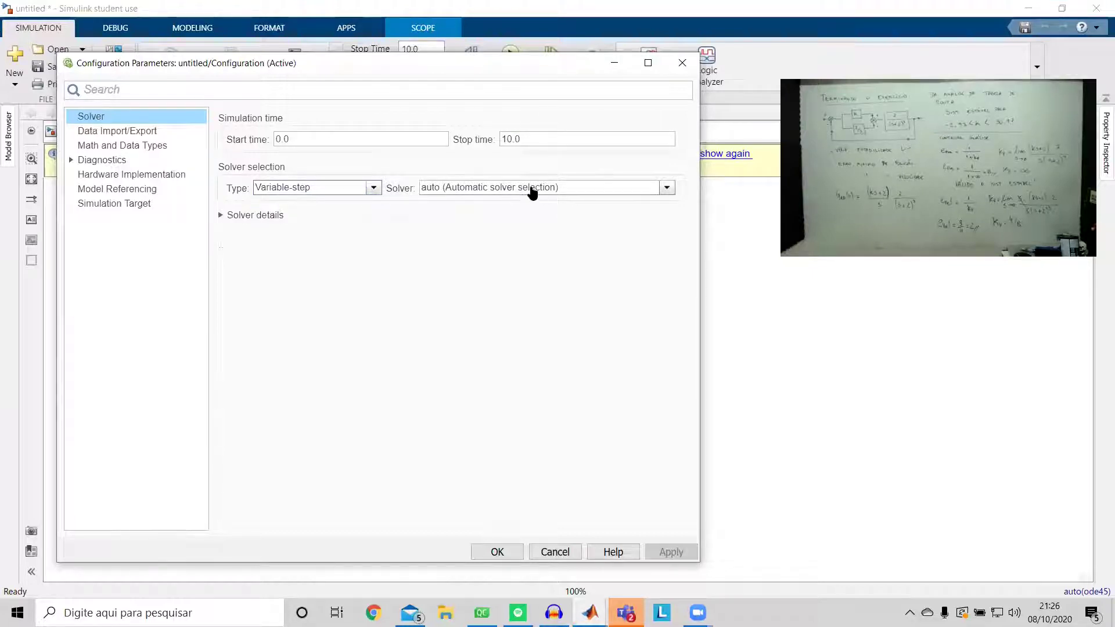
pyautogui.click(263, 216)
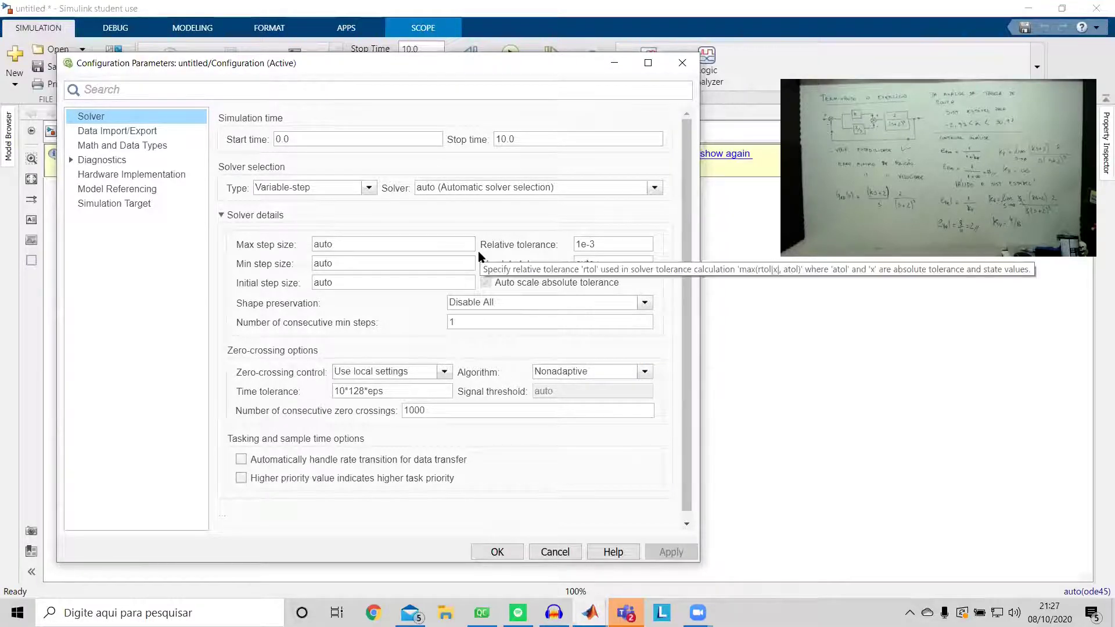
# - Configure a Fixed-step ode1 (Euler) solver with a fixed-step size of 0.01 and confirm the model settings
pyautogui.click(369, 188)
pyautogui.click(340, 210)
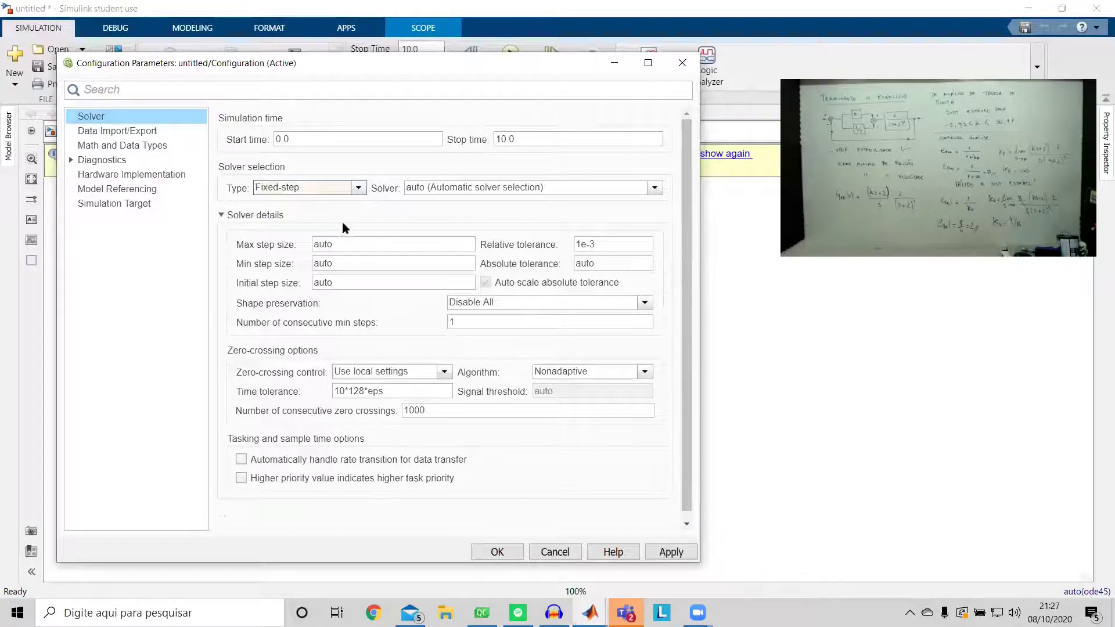
pyautogui.click(520, 188)
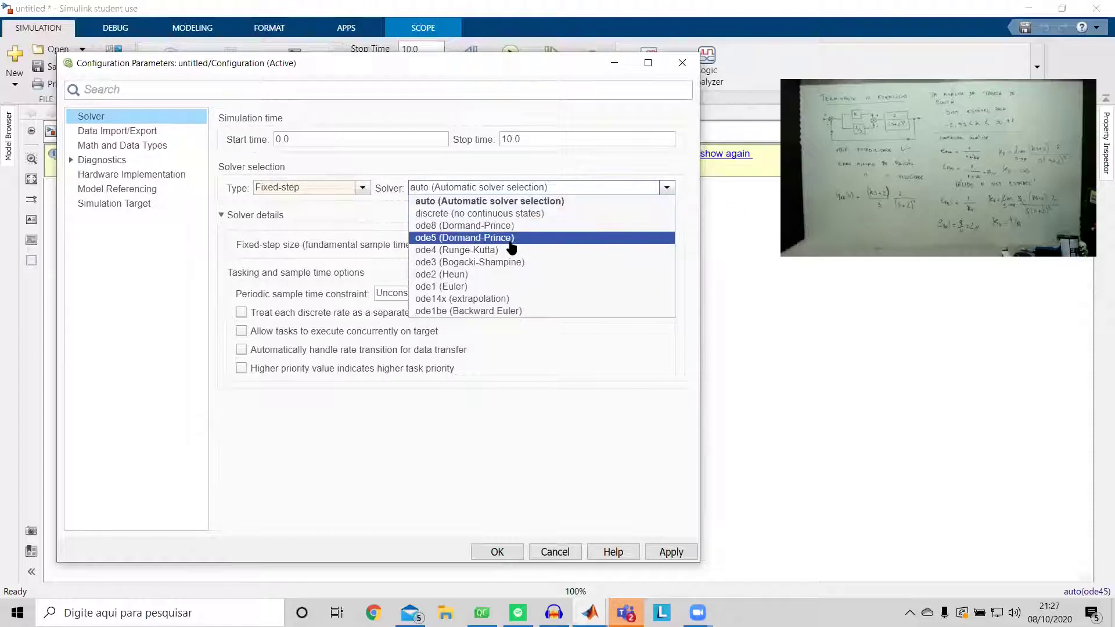
pyautogui.click(473, 286)
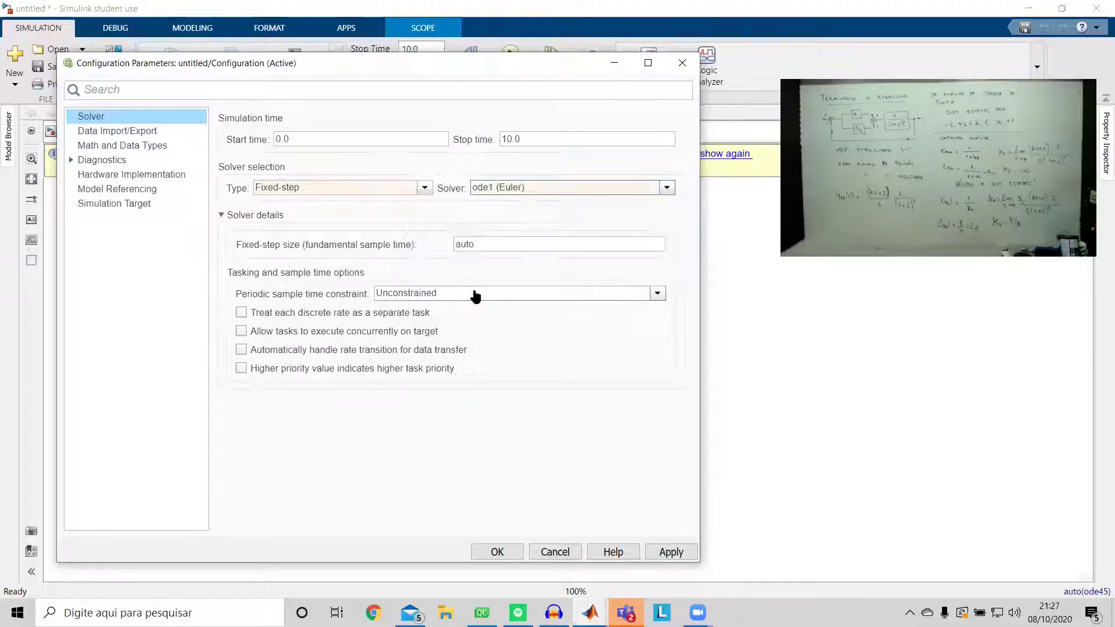
pyautogui.doubleClick(489, 243)
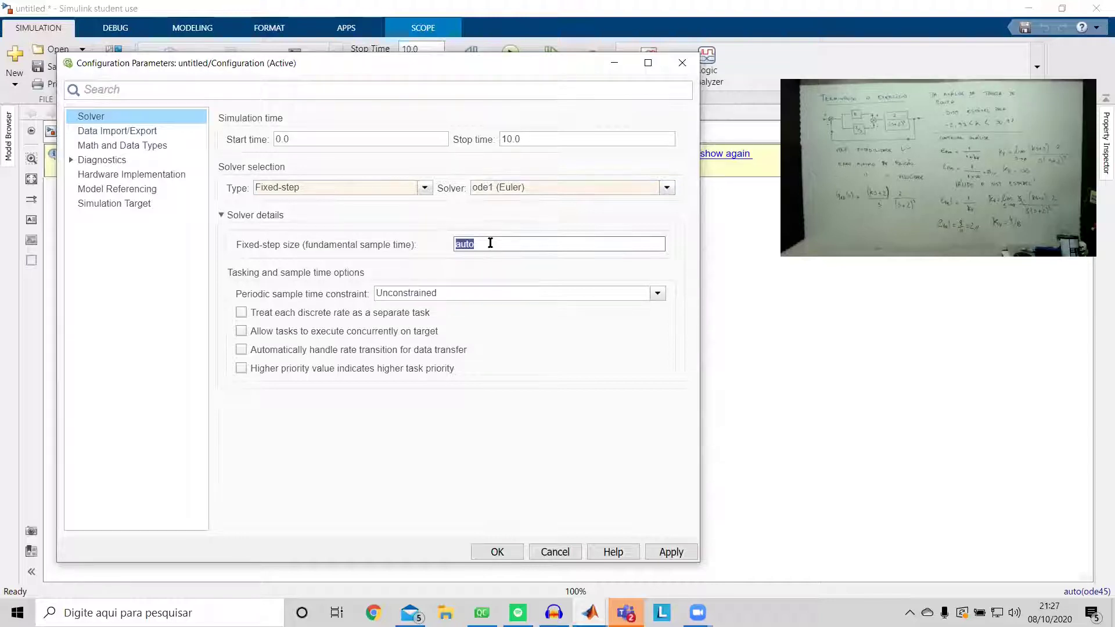
pyautogui.write('0')
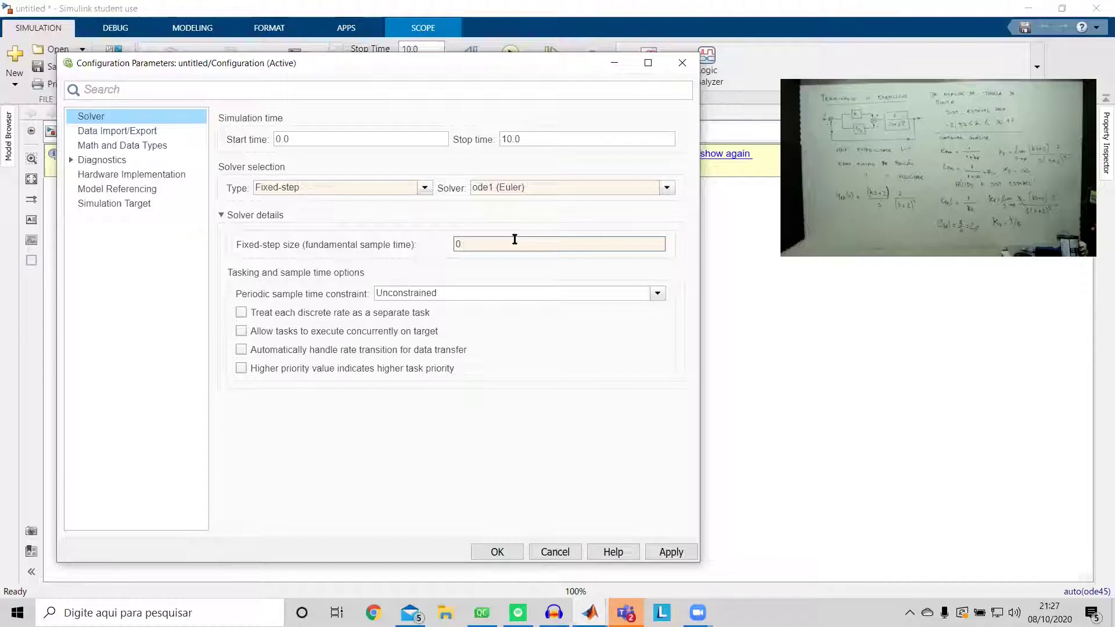
pyautogui.write('01')
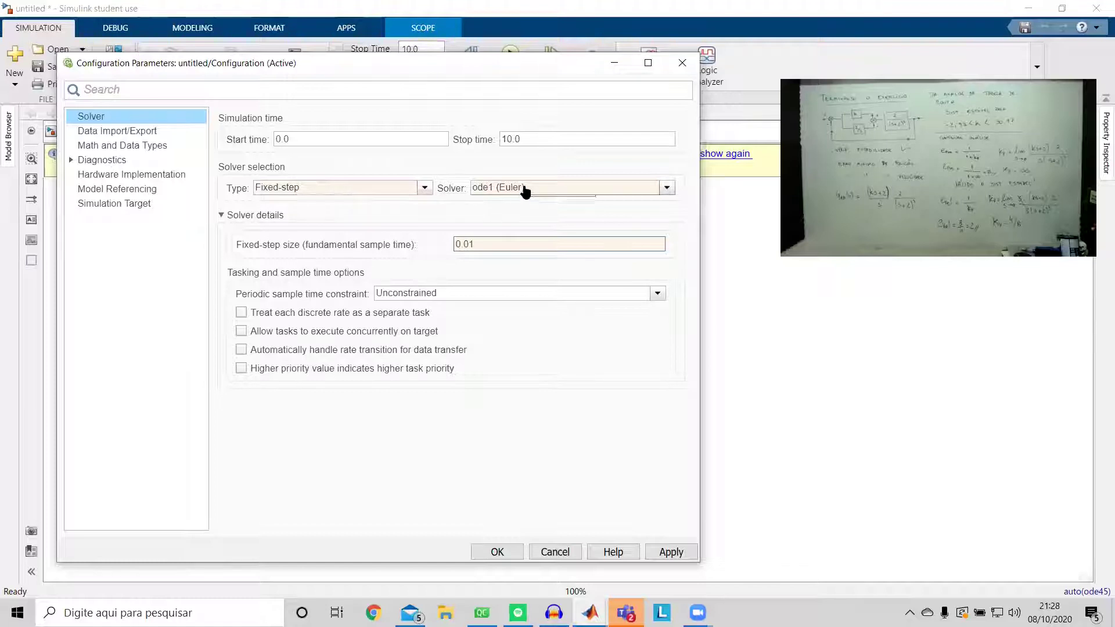
pyautogui.click(653, 550)
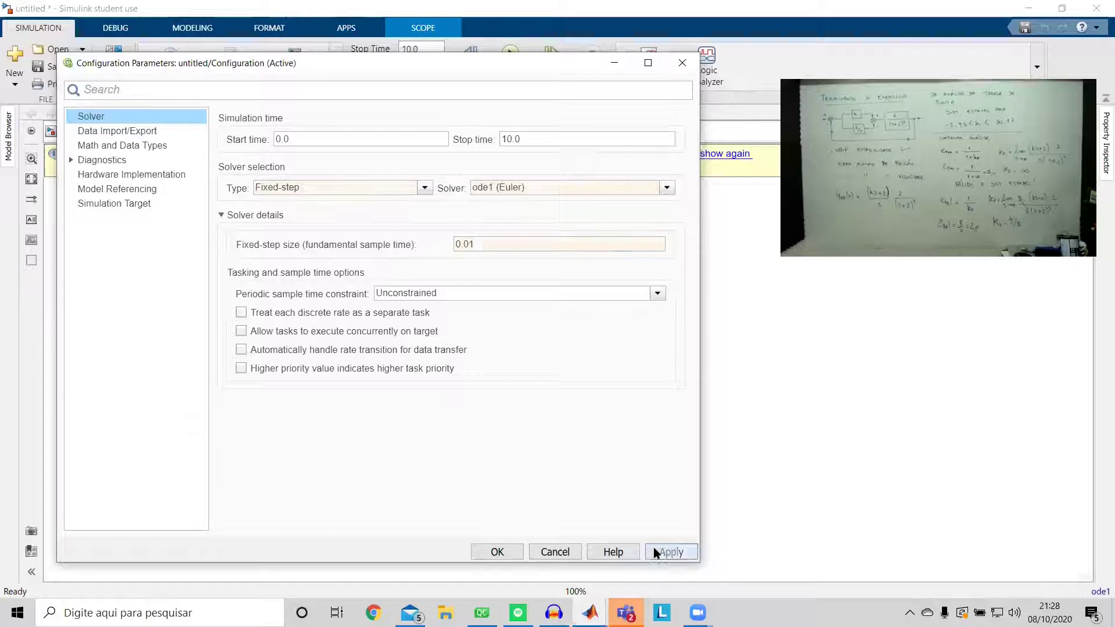
pyautogui.click(496, 552)
pyautogui.click(607, 310)
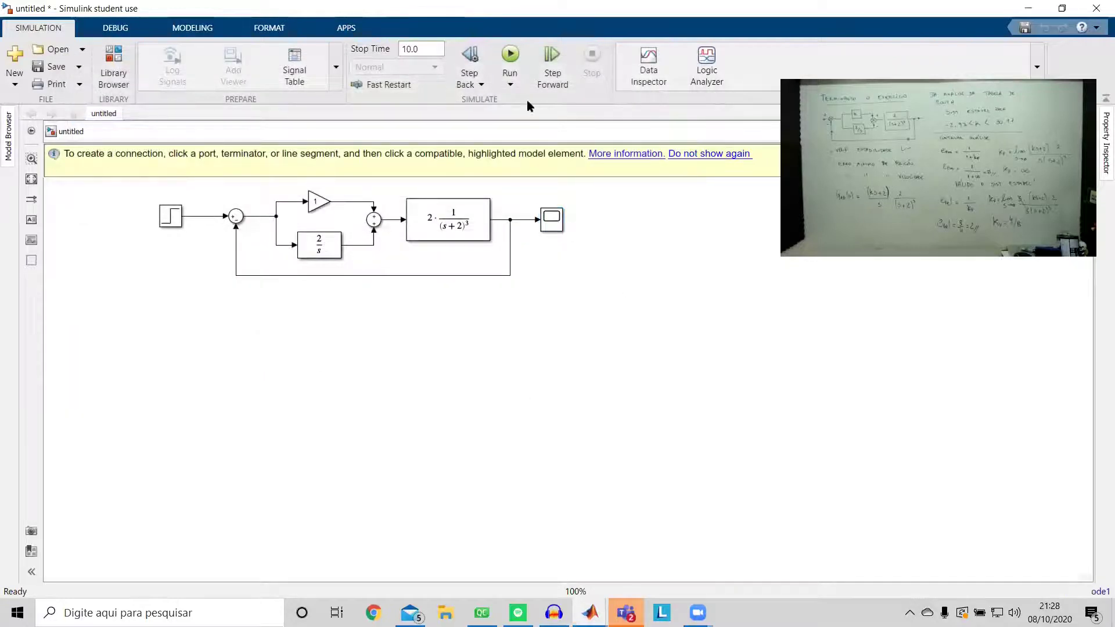
# - Run the simulation and show cursor measurements on the response curve in the Scope
pyautogui.click(511, 54)
pyautogui.doubleClick(556, 227)
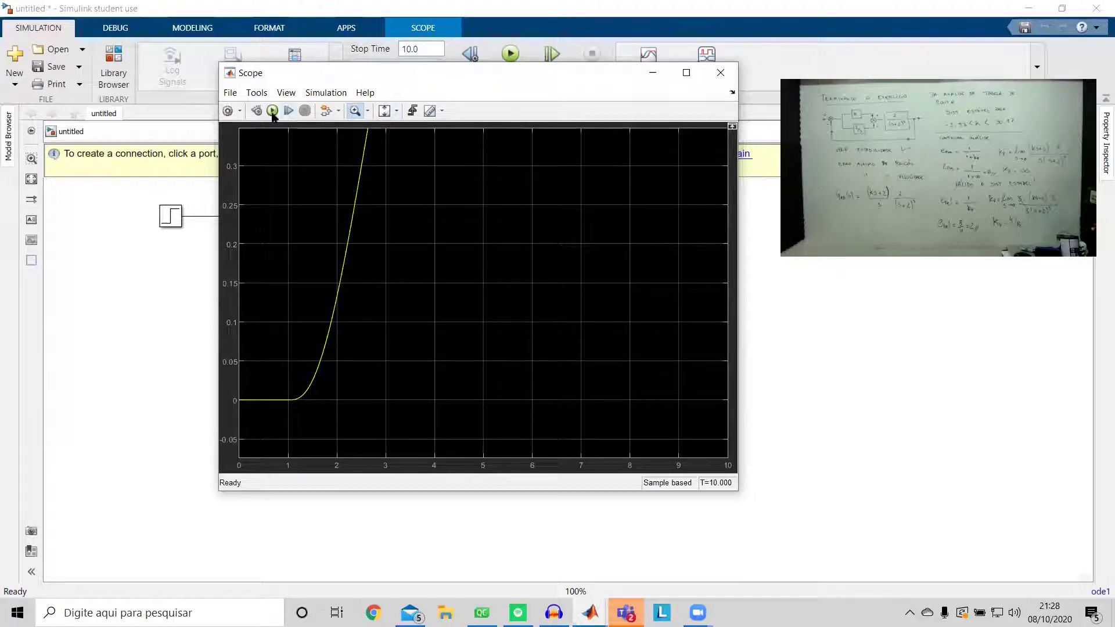
pyautogui.click(368, 111)
pyautogui.click(358, 145)
pyautogui.click(429, 111)
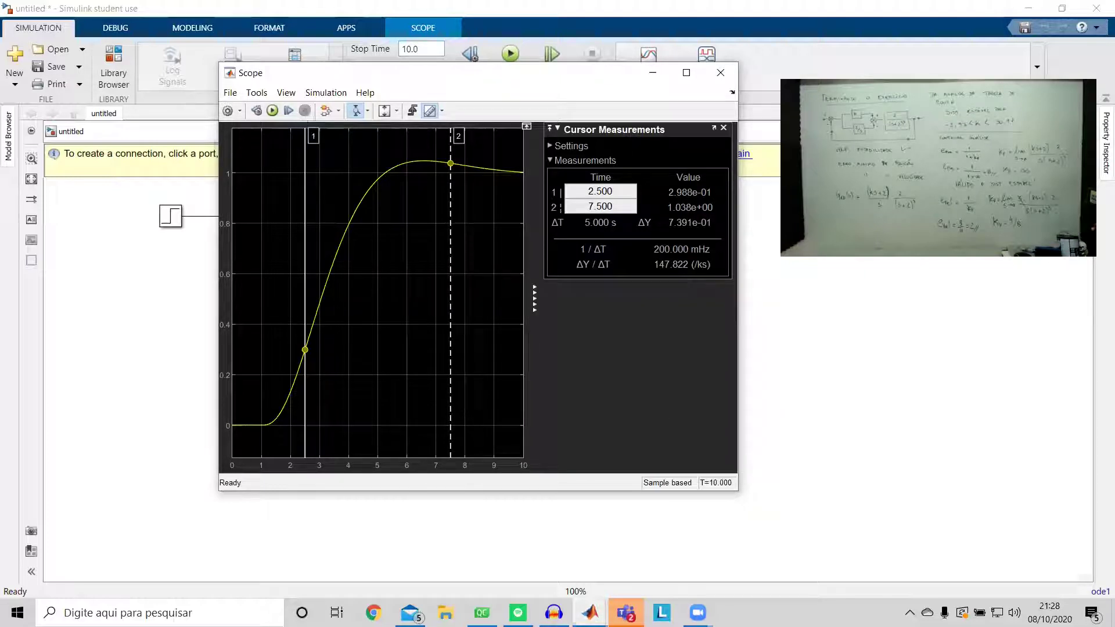
# - Zoom in on the start of the rise to inspect the curve's smoothness, and close the Scope
pyautogui.click(367, 111)
pyautogui.click(358, 130)
pyautogui.moveTo(249, 350); pyautogui.dragTo(337, 458)
pyautogui.moveTo(265, 224); pyautogui.dragTo(400, 392)
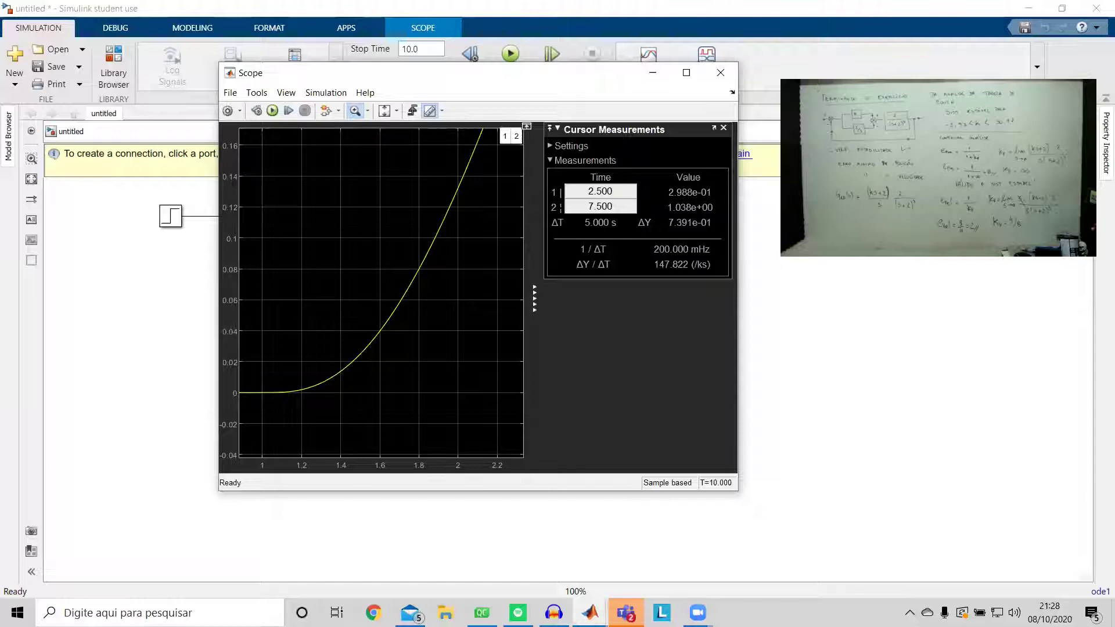
pyautogui.click(720, 72)
# - Set the simulation stop time to 20.0 and run the model
pyautogui.click(409, 49)
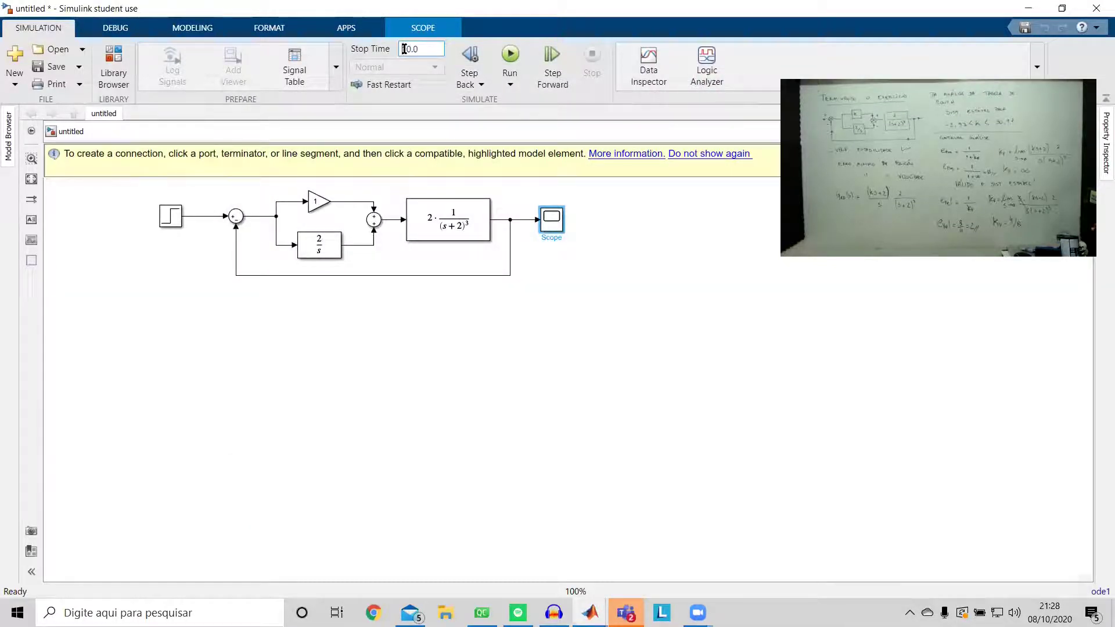
pyautogui.press('BackSpace')
pyautogui.write('2')
pyautogui.click(509, 57)
# - Examine the full 20-second response in an enlarged Scope without cursor measurements, scaling both axes to the data
pyautogui.doubleClick(551, 219)
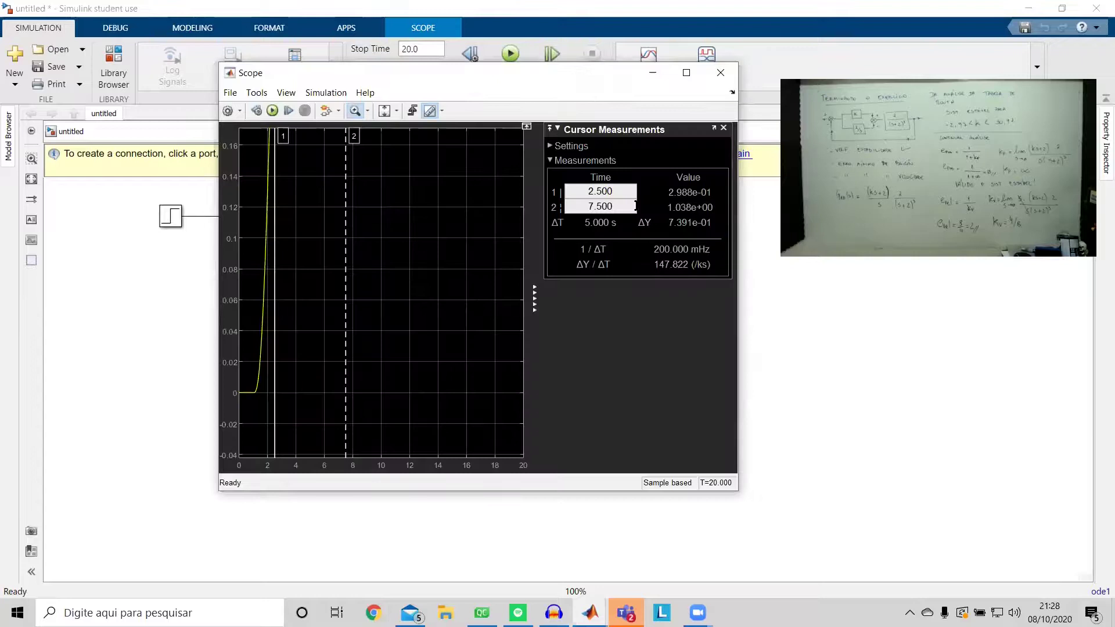
pyautogui.click(429, 111)
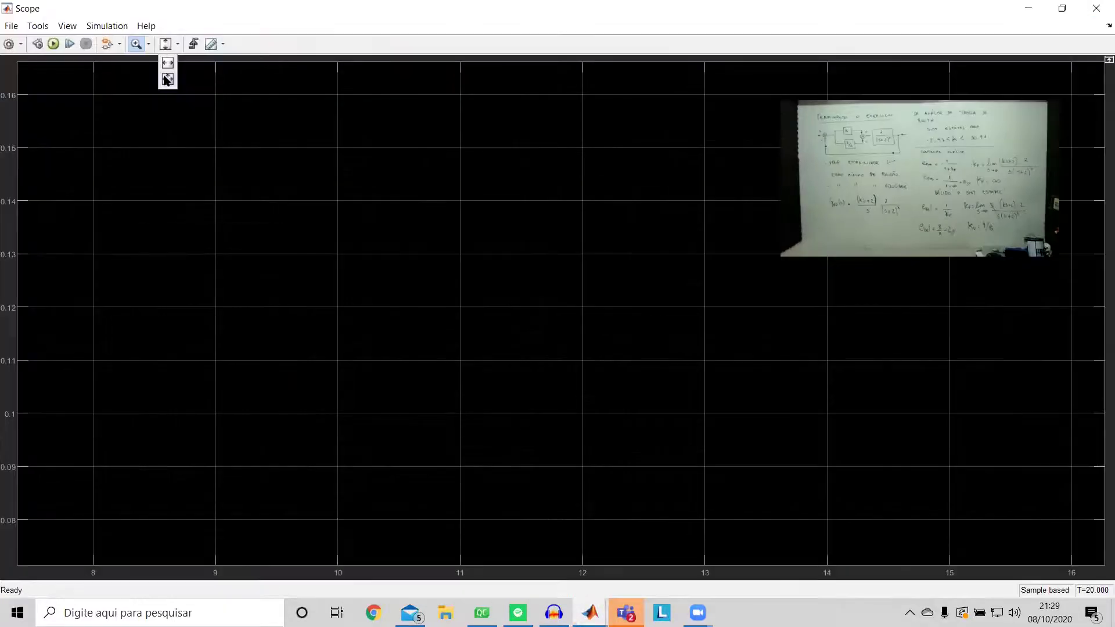
pyautogui.click(168, 81)
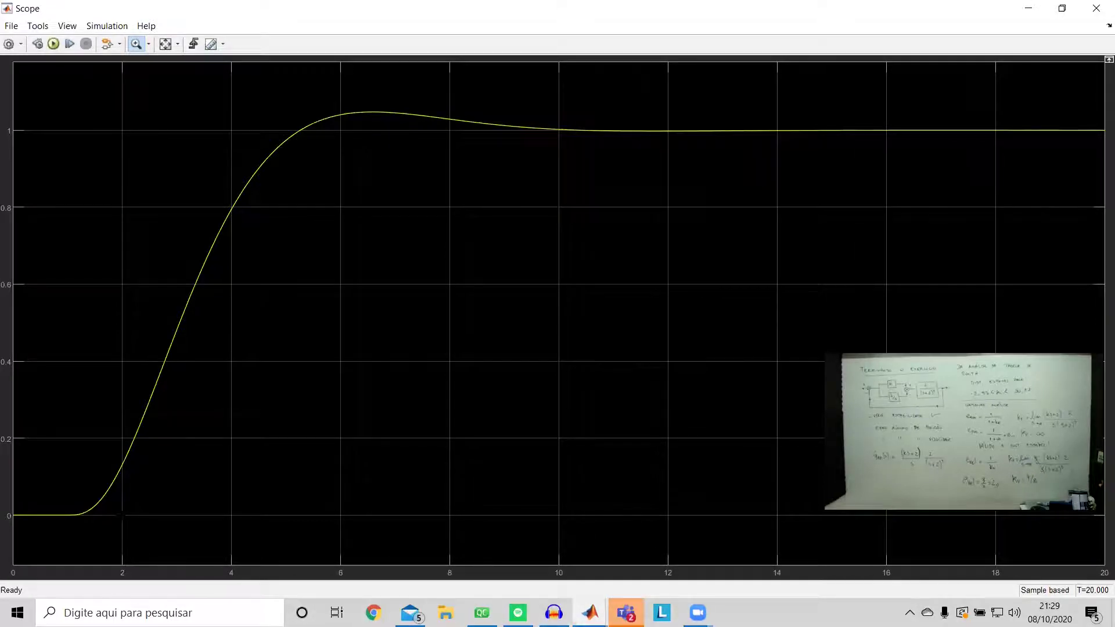
pyautogui.click(1029, 7)
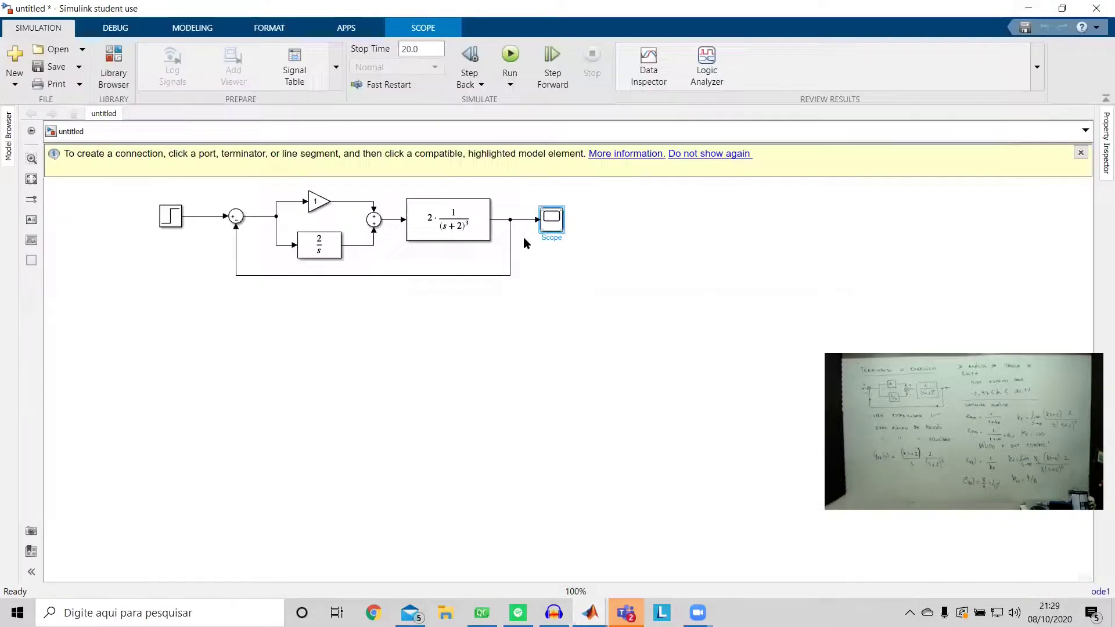
# - Move the Scope farther from the Zero-Pole block and delete the signal line feeding it
pyautogui.moveTo(555, 224); pyautogui.dragTo(620, 224)
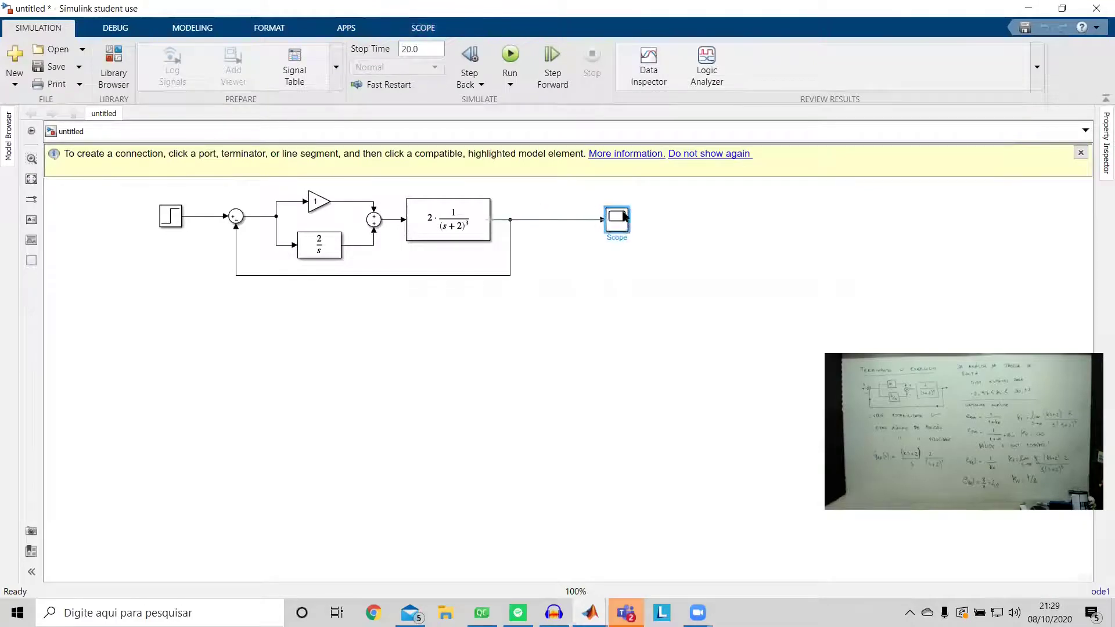
pyautogui.click(569, 221)
pyautogui.press('Delete')
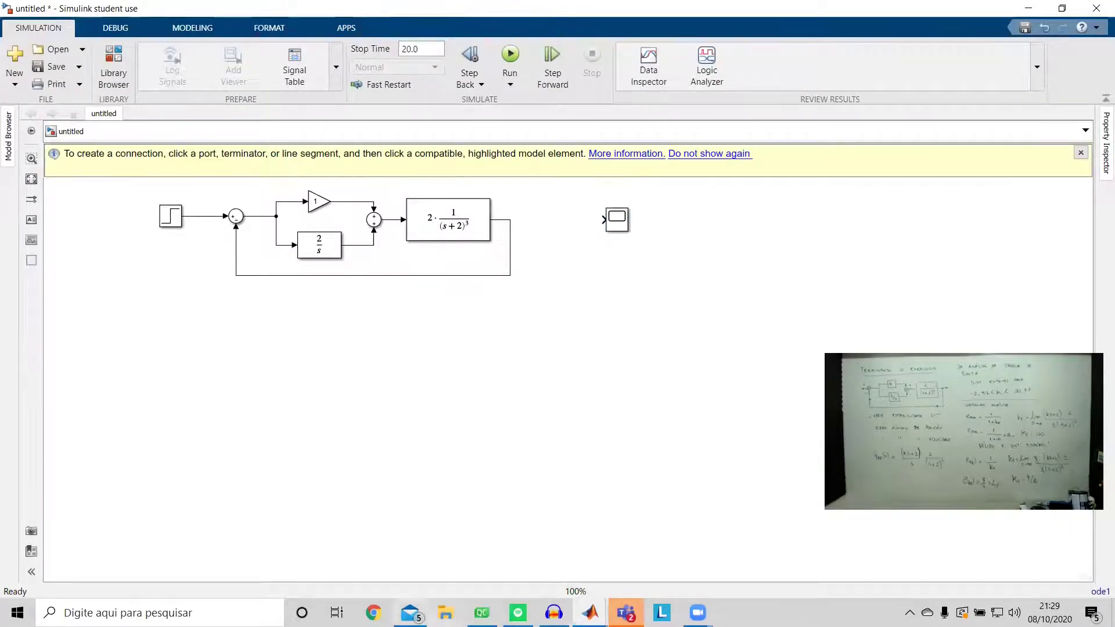
# - Add a Mux block from Commonly Used Blocks between the Zero-Pole block and the Scope
pyautogui.click(113, 65)
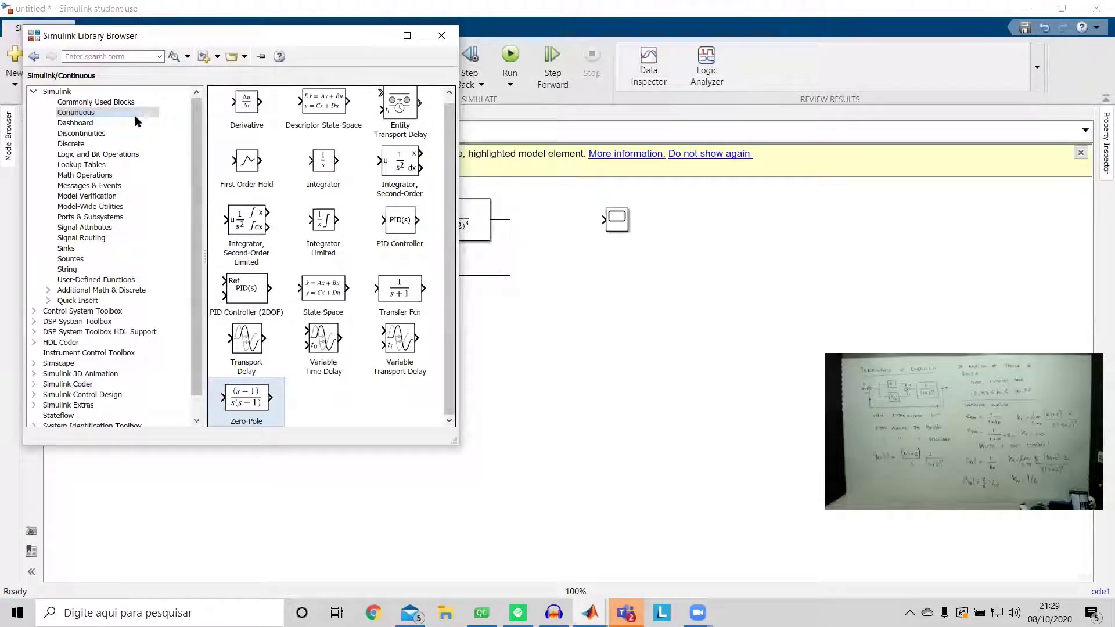
pyautogui.click(108, 103)
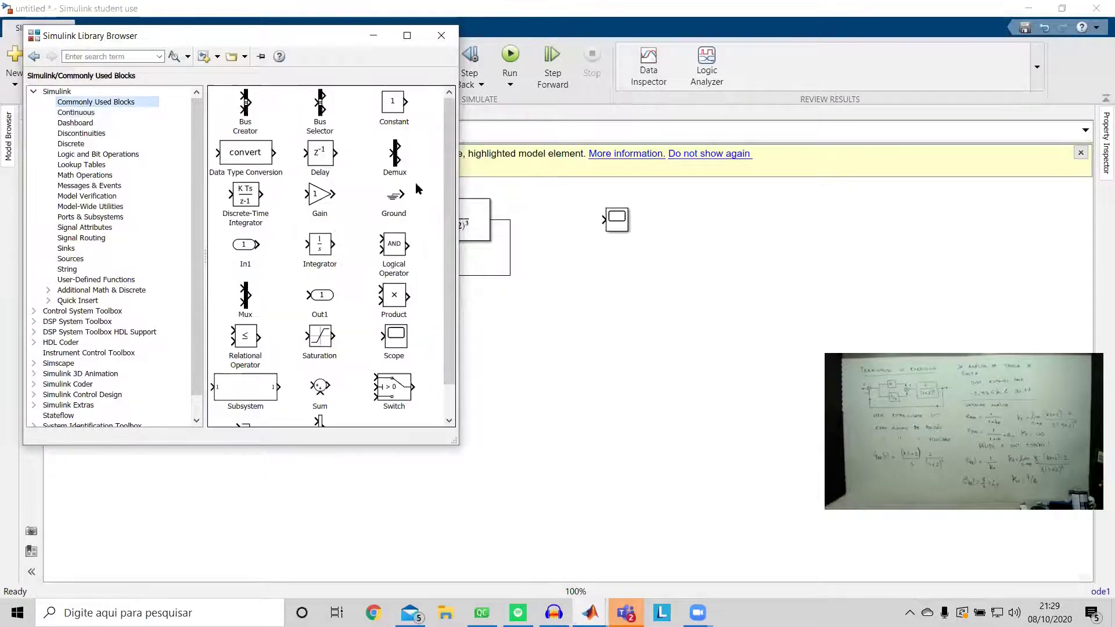
pyautogui.moveTo(245, 299); pyautogui.dragTo(558, 231)
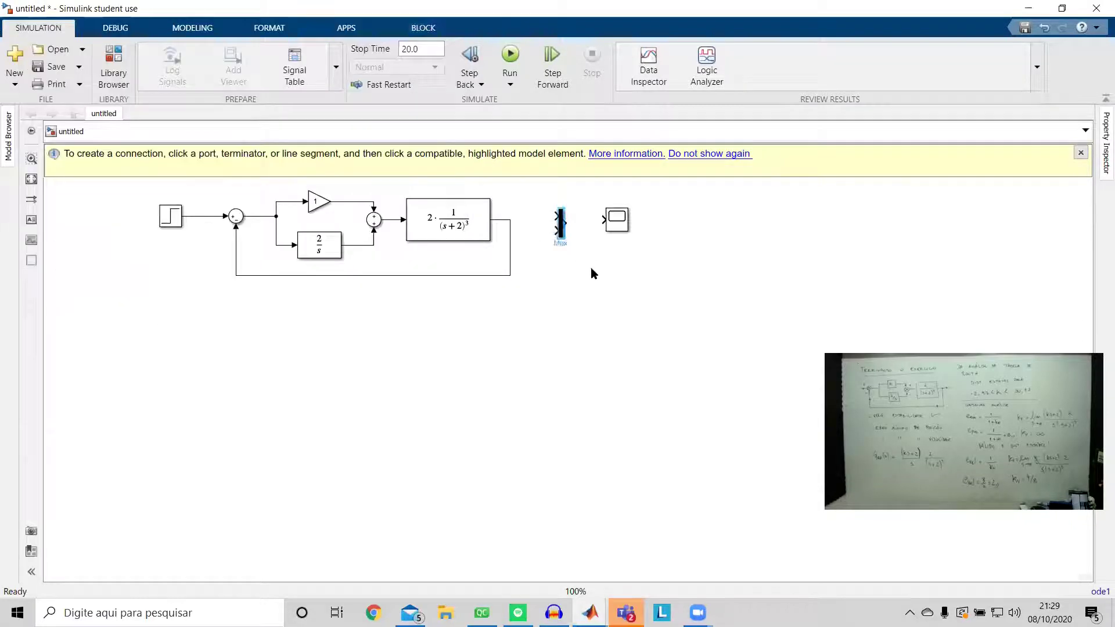
# - Set the Mux block's number of inputs to 3 and stretch it taller to space out its ports
pyautogui.doubleClick(559, 227)
pyautogui.write('3')
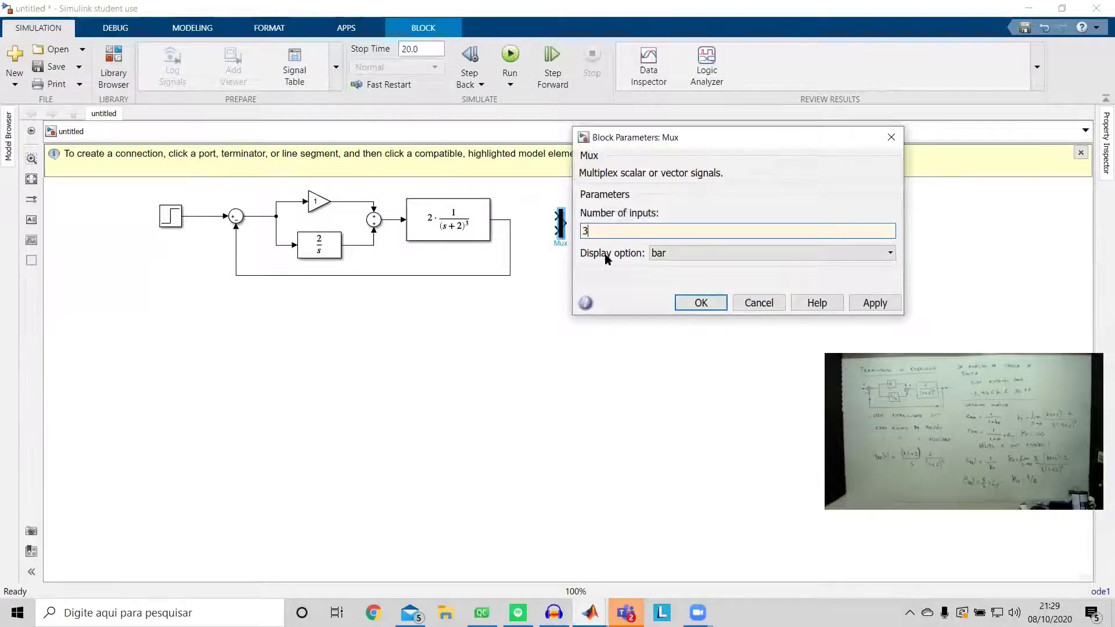
pyautogui.click(690, 304)
pyautogui.click(569, 245)
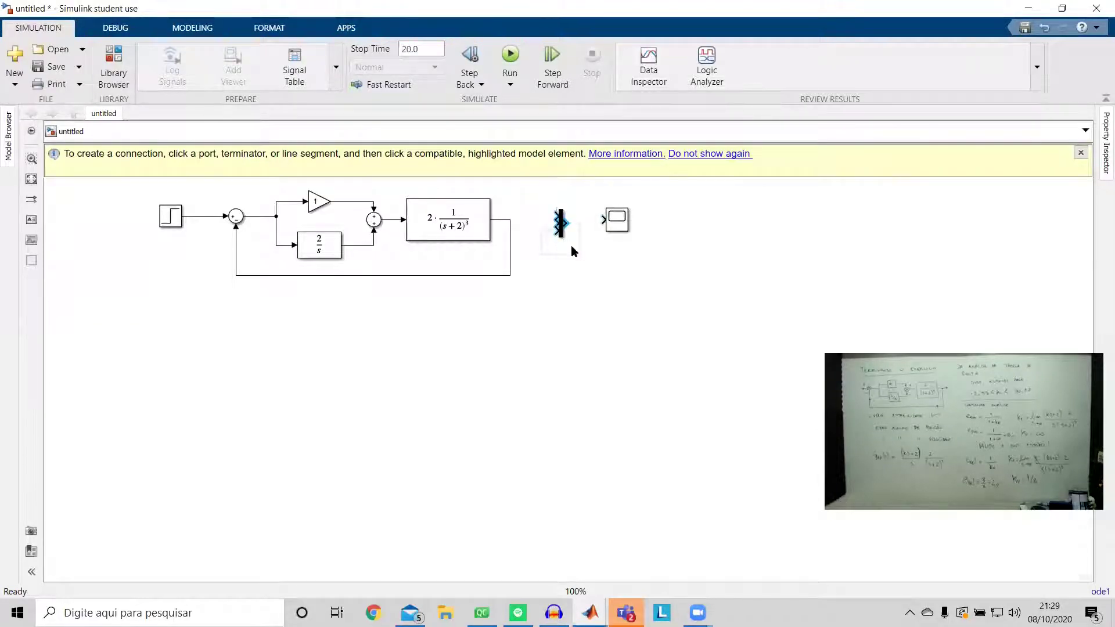
pyautogui.moveTo(562, 237)
pyautogui.mouseDown()
pyautogui.moveTo(565, 265)
pyautogui.moveTo(561, 234)
pyautogui.mouseUp()
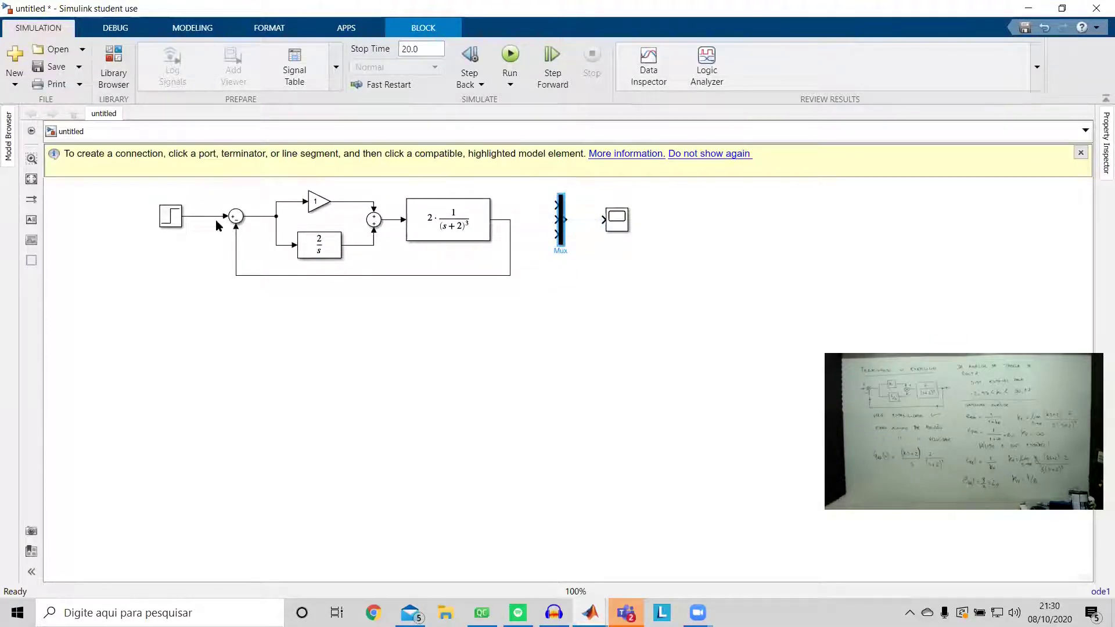
# - Wire the Step signal, Zero-Pole output and first summing junction's error signal into the Mux inputs, and the Mux output to the Scope
pyautogui.moveTo(212, 218)
pyautogui.mouseDown()
pyautogui.moveTo(445, 181)
pyautogui.moveTo(556, 202)
pyautogui.moveTo(548, 219)
pyautogui.moveTo(571, 225)
pyautogui.mouseUp()
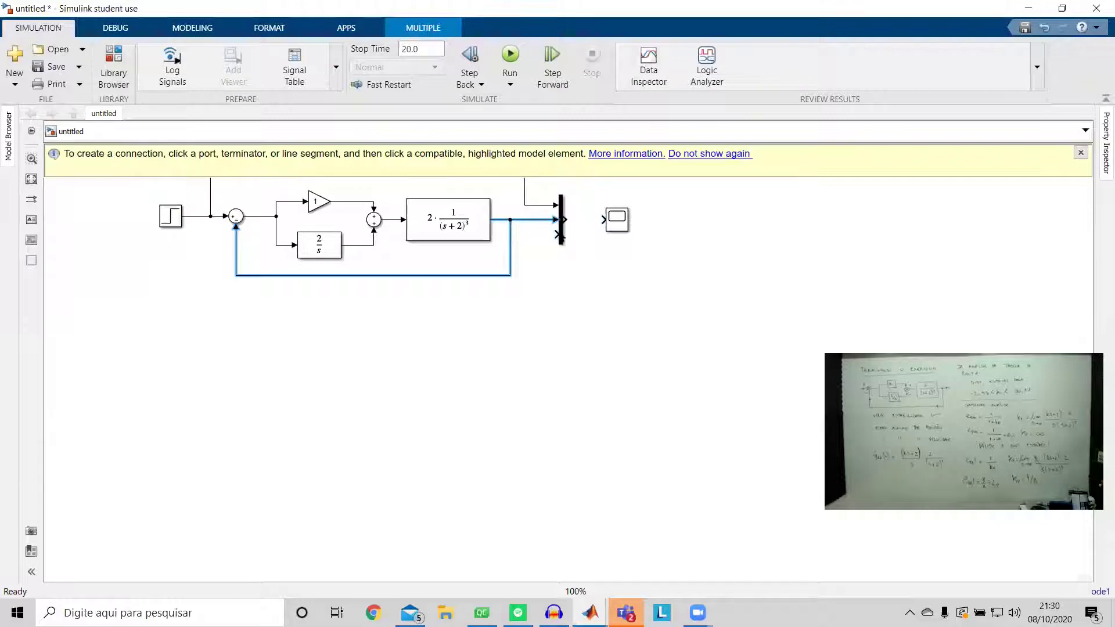
pyautogui.moveTo(255, 218)
pyautogui.mouseDown()
pyautogui.moveTo(298, 279)
pyautogui.moveTo(604, 220)
pyautogui.mouseUp()
# - Run the simulation and compare the step input, system output and error signals in the Scope
pyautogui.click(510, 55)
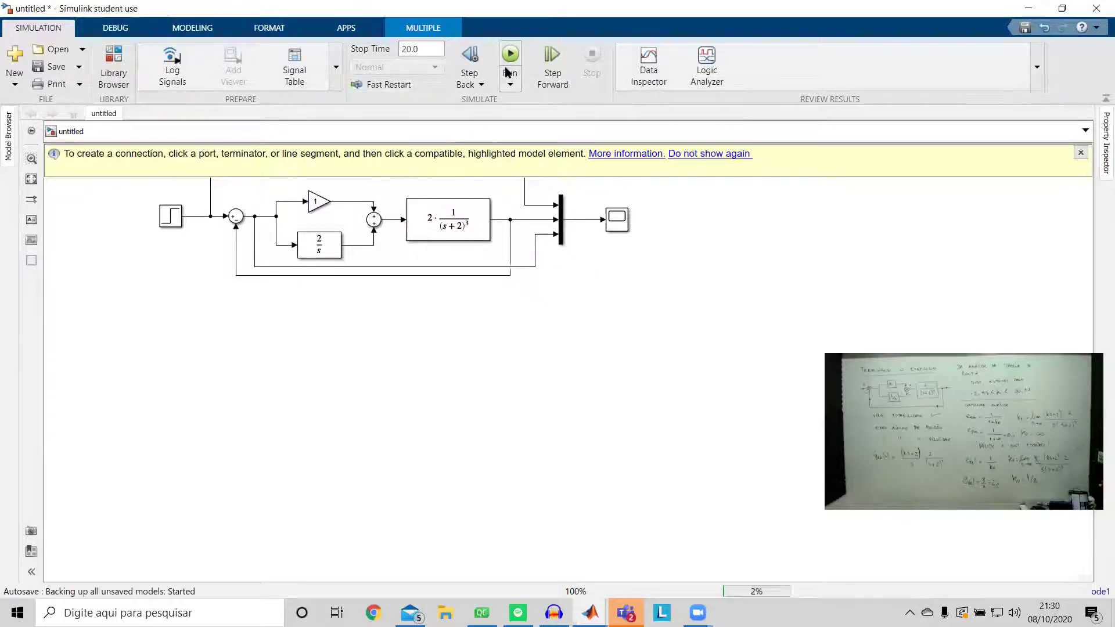
pyautogui.doubleClick(617, 226)
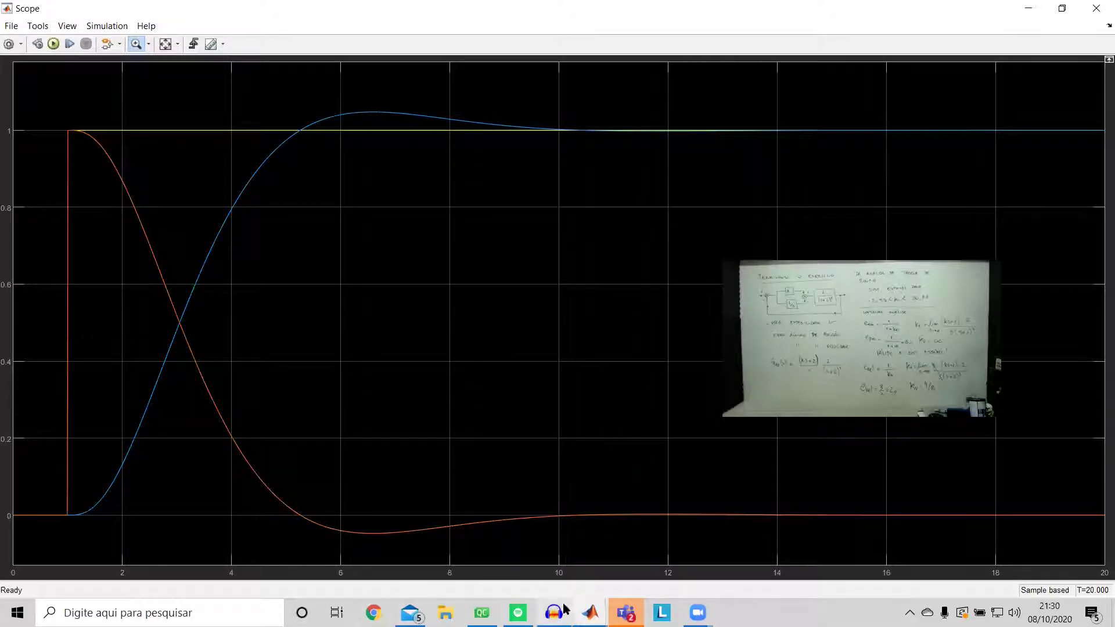
pyautogui.click(590, 612)
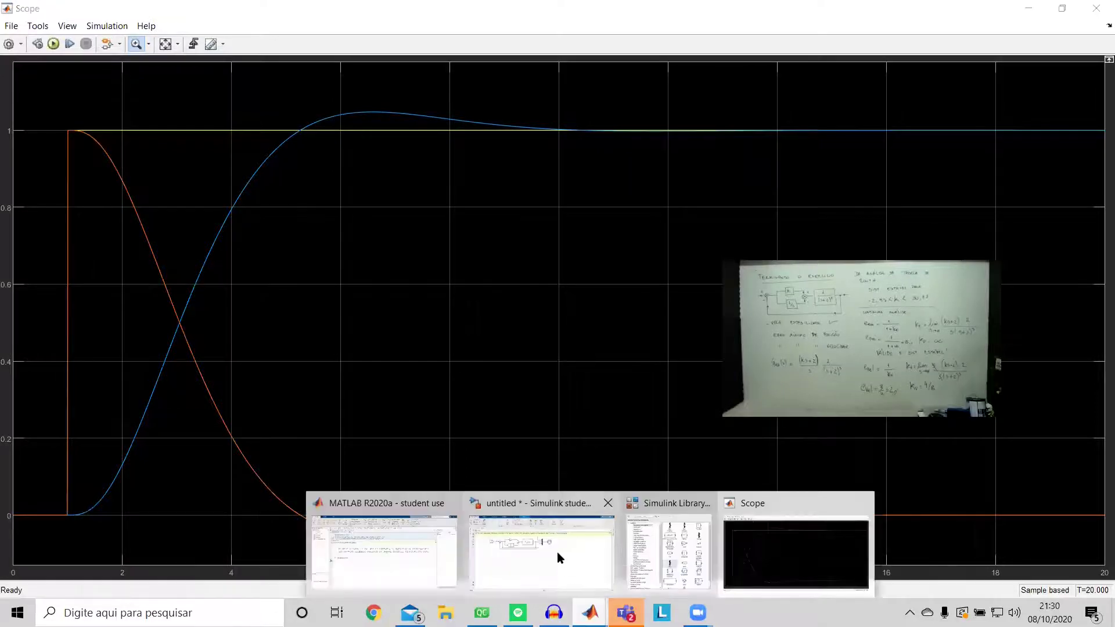
# - Set the Gain block's value to 2, then rerun the simulation and inspect the signals in the Scope
pyautogui.click(556, 552)
pyautogui.doubleClick(318, 201)
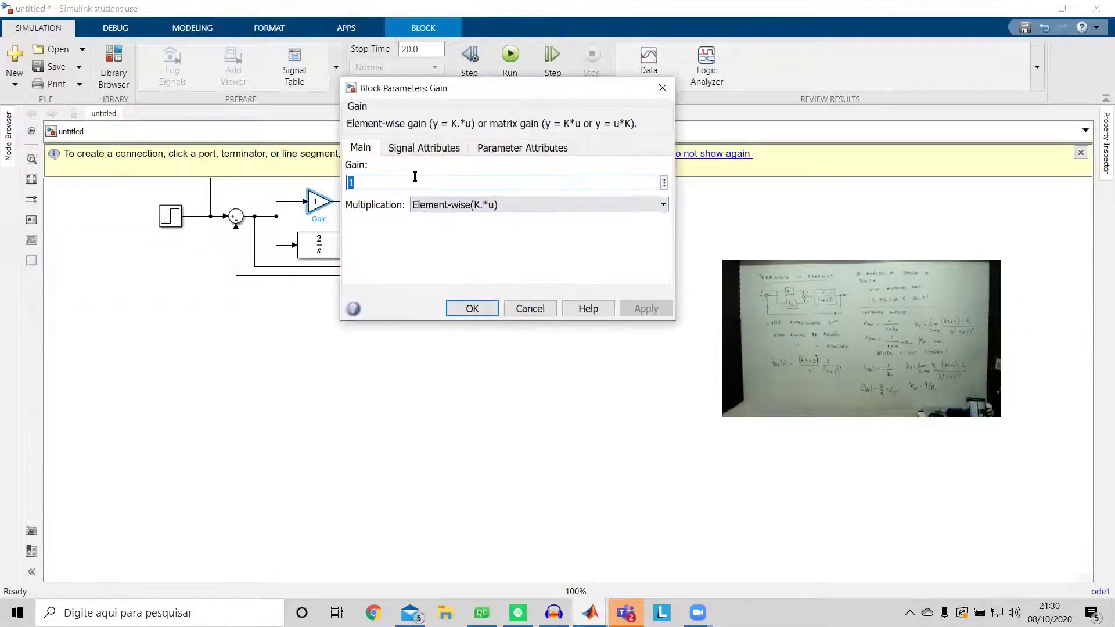
pyautogui.write('2')
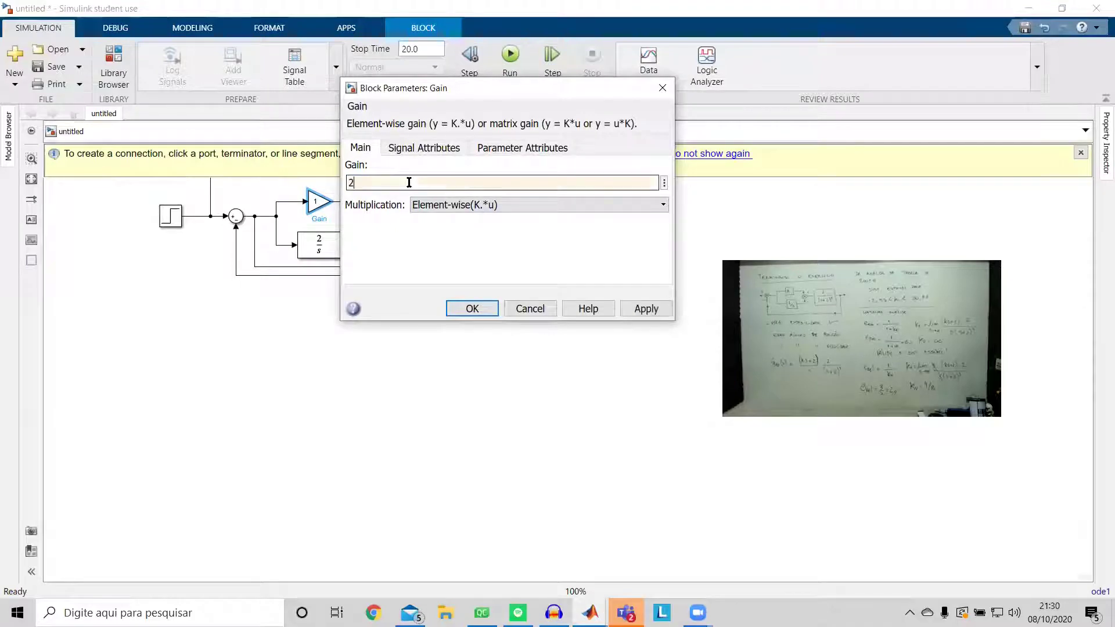
pyautogui.click(470, 309)
pyautogui.hotkey('ctrl', 't')
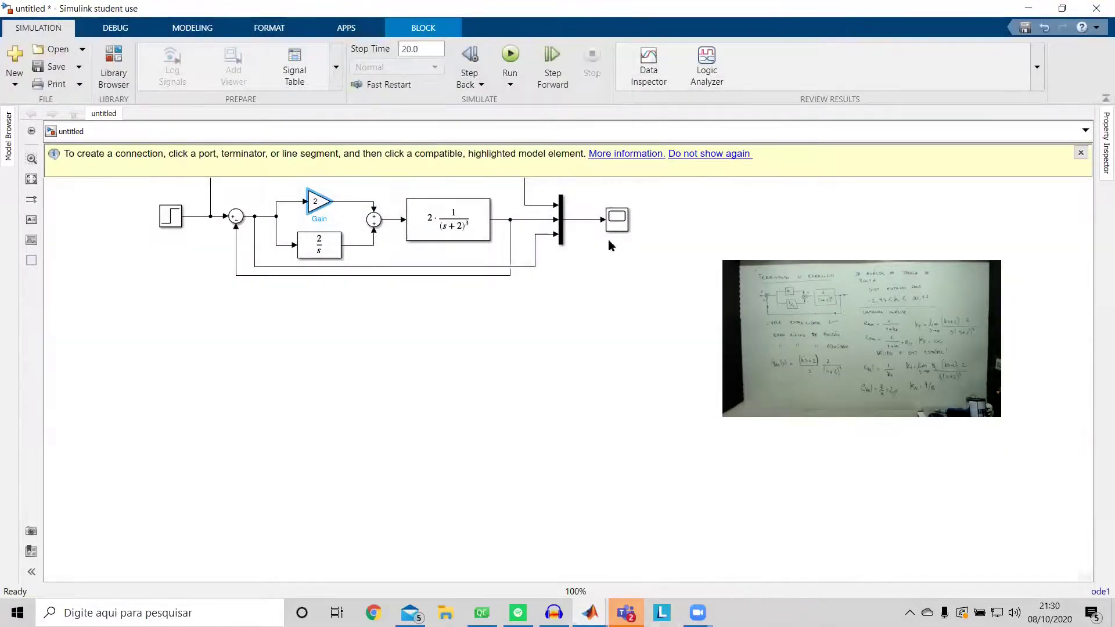
pyautogui.doubleClick(616, 221)
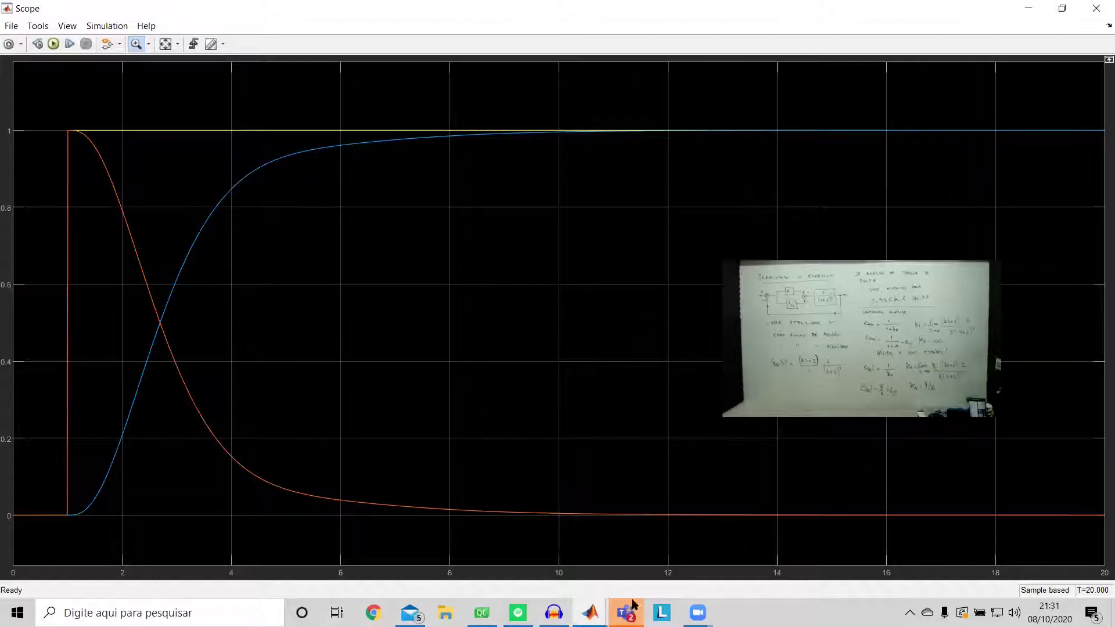
# - Raise the Gain block's value to 4 in the parallel branch
pyautogui.click(590, 612)
pyautogui.click(553, 555)
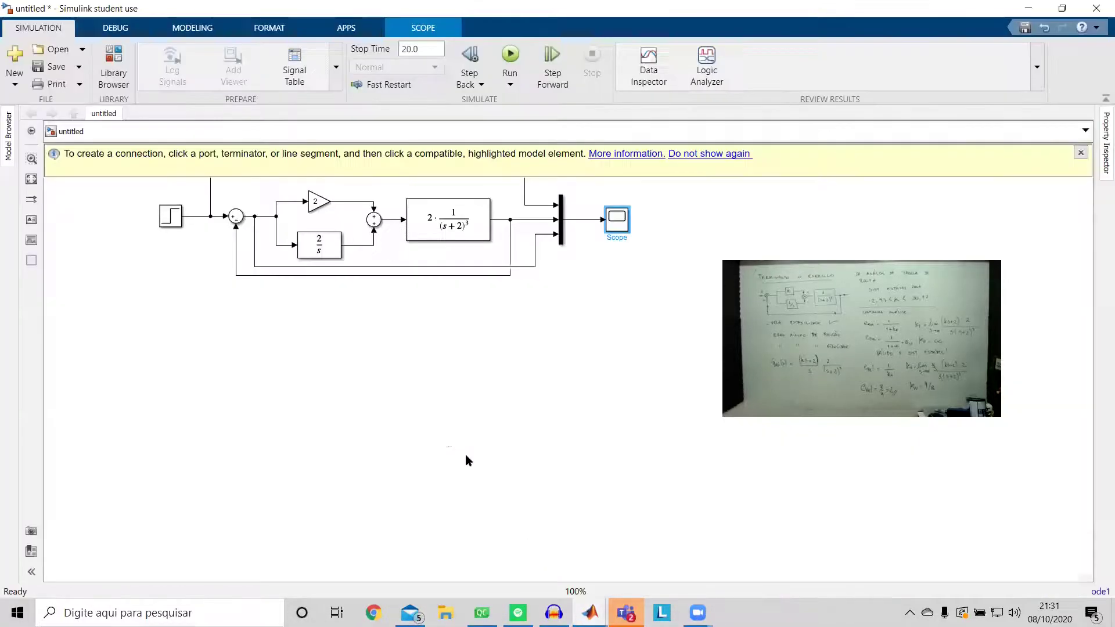
pyautogui.click(311, 206)
pyautogui.doubleClick(311, 206)
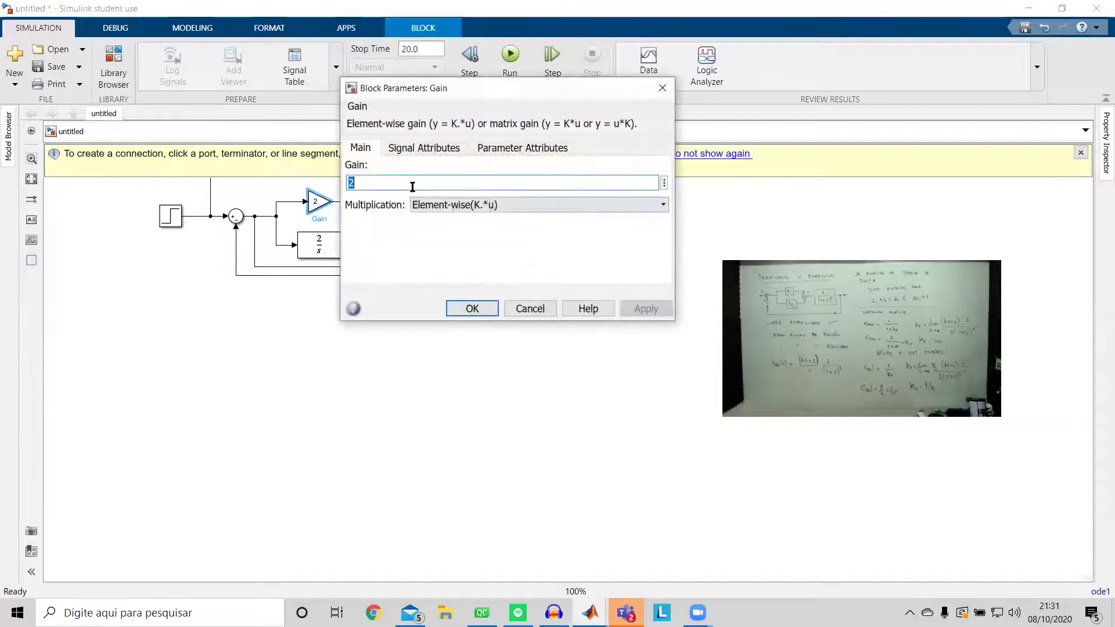
pyautogui.write('4')
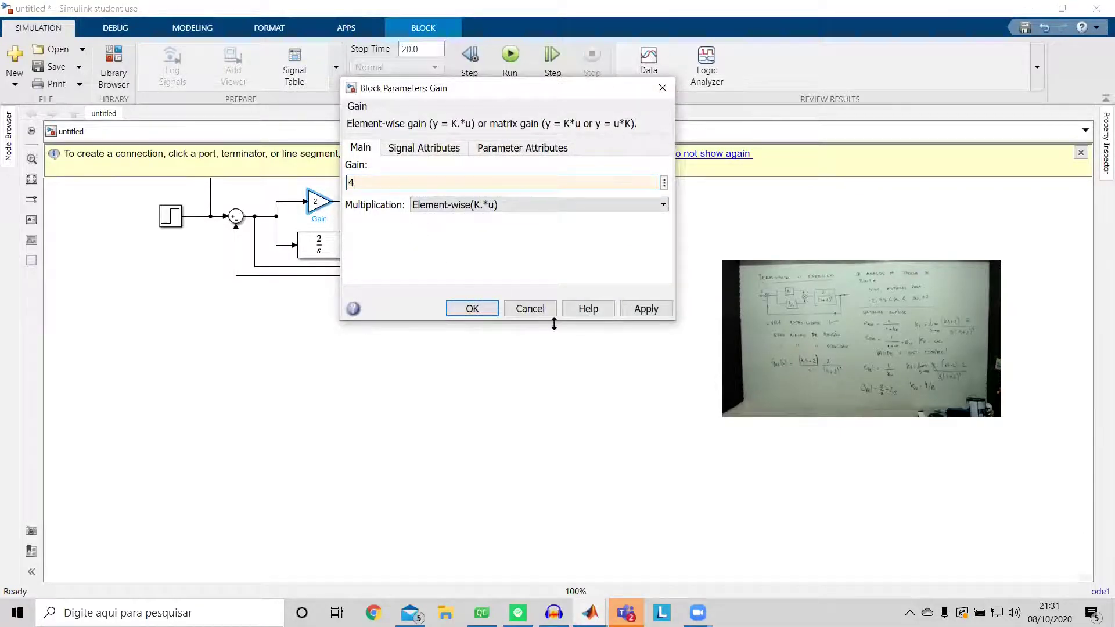
pyautogui.click(475, 308)
# - Rerun the simulation with the gain of 4 and examine the reference, output and error signals in the Scope
pyautogui.doubleClick(615, 220)
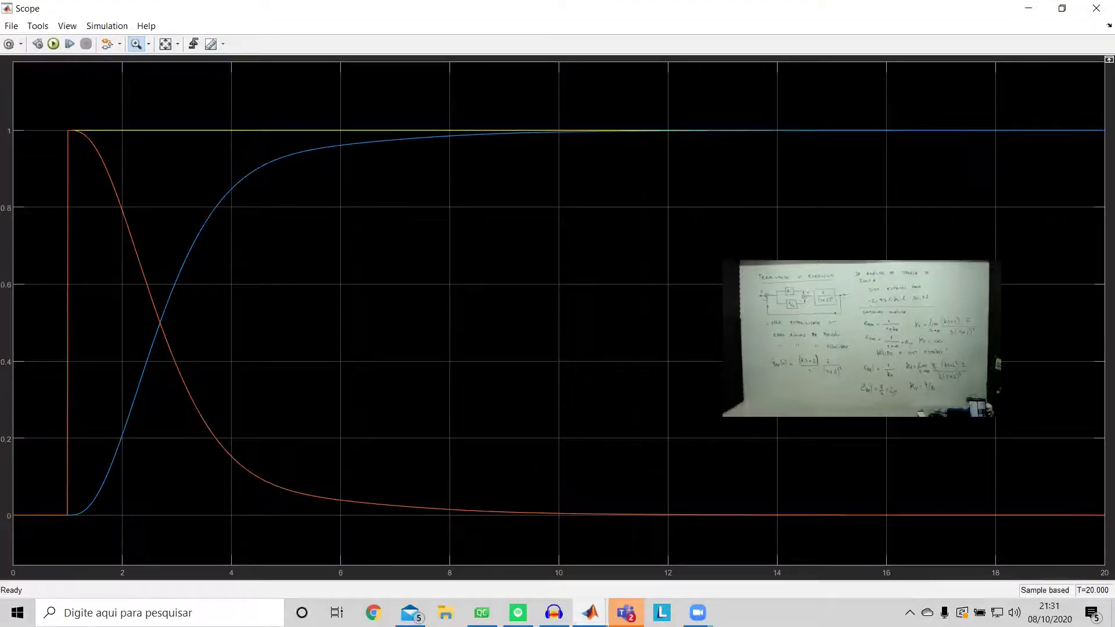
pyautogui.hotkey('alt', 'Tab')
pyautogui.click(508, 52)
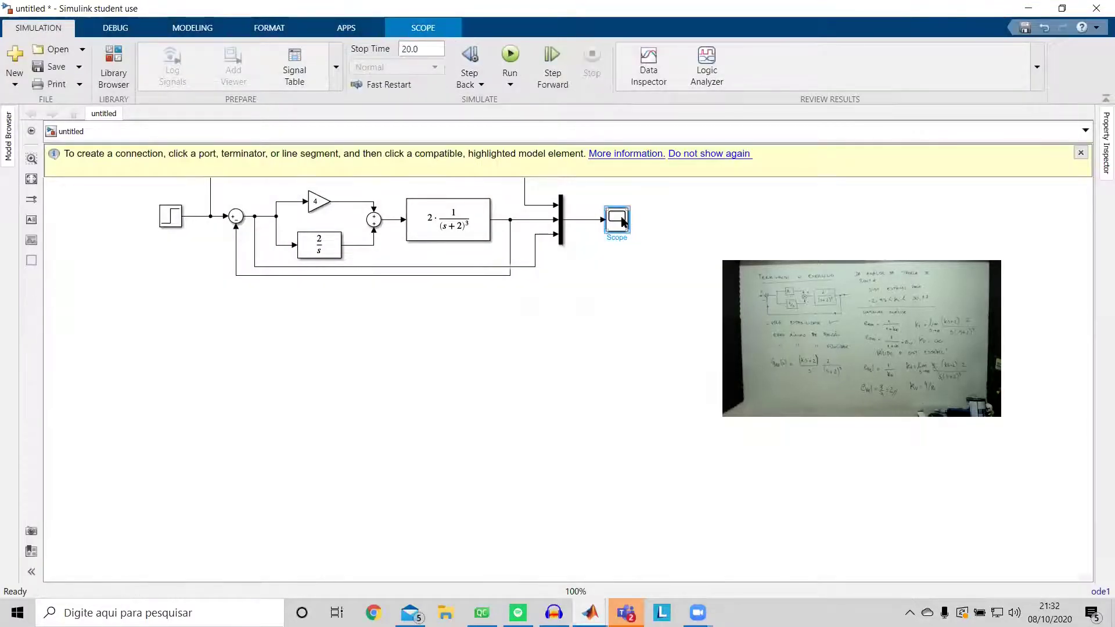
pyautogui.doubleClick(620, 221)
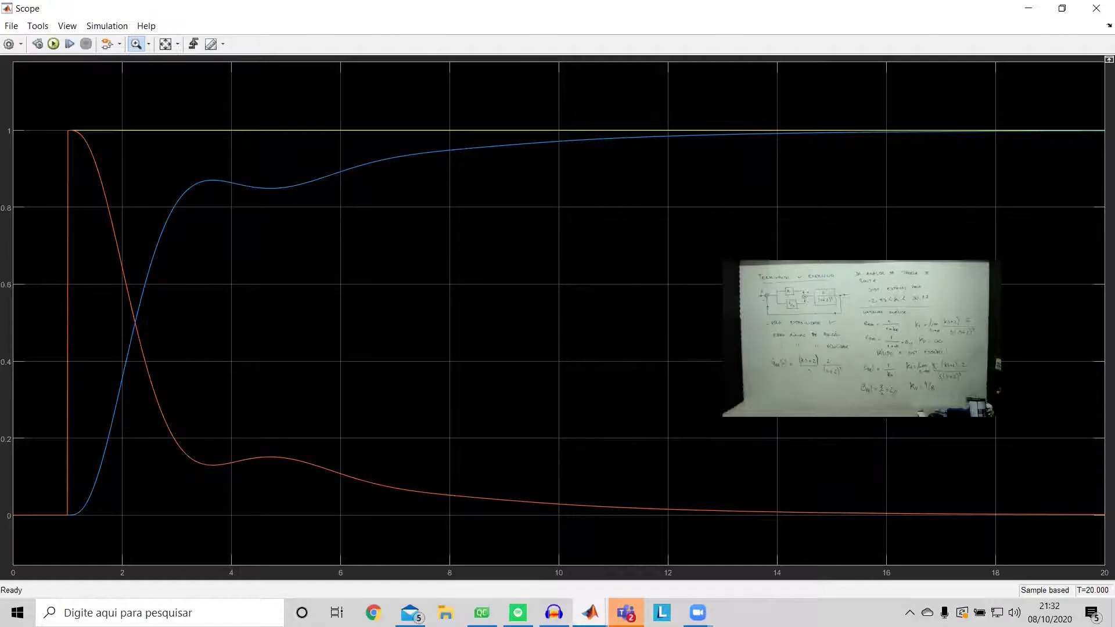
# - Set the Gain block's value to 25
pyautogui.moveTo(626, 613)
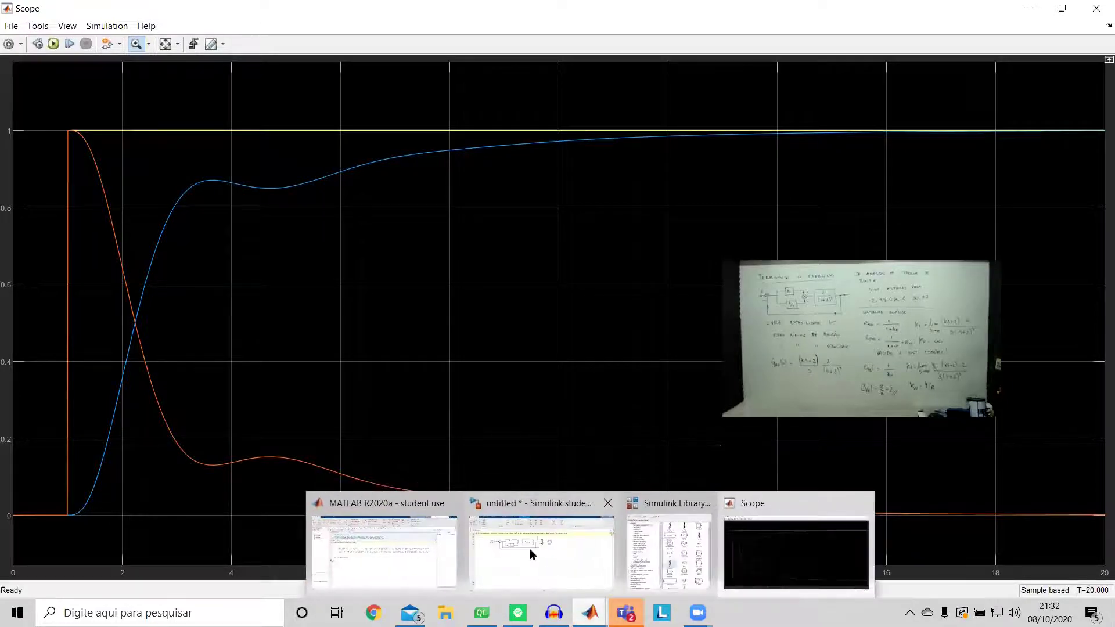
pyautogui.click(528, 548)
pyautogui.doubleClick(318, 203)
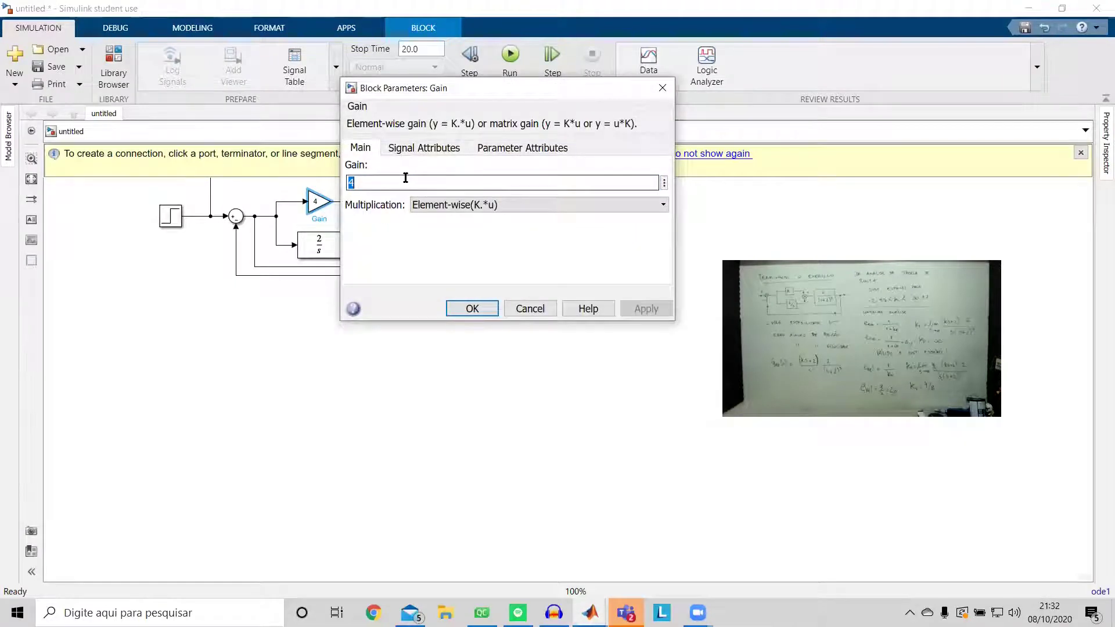
pyautogui.write('30')
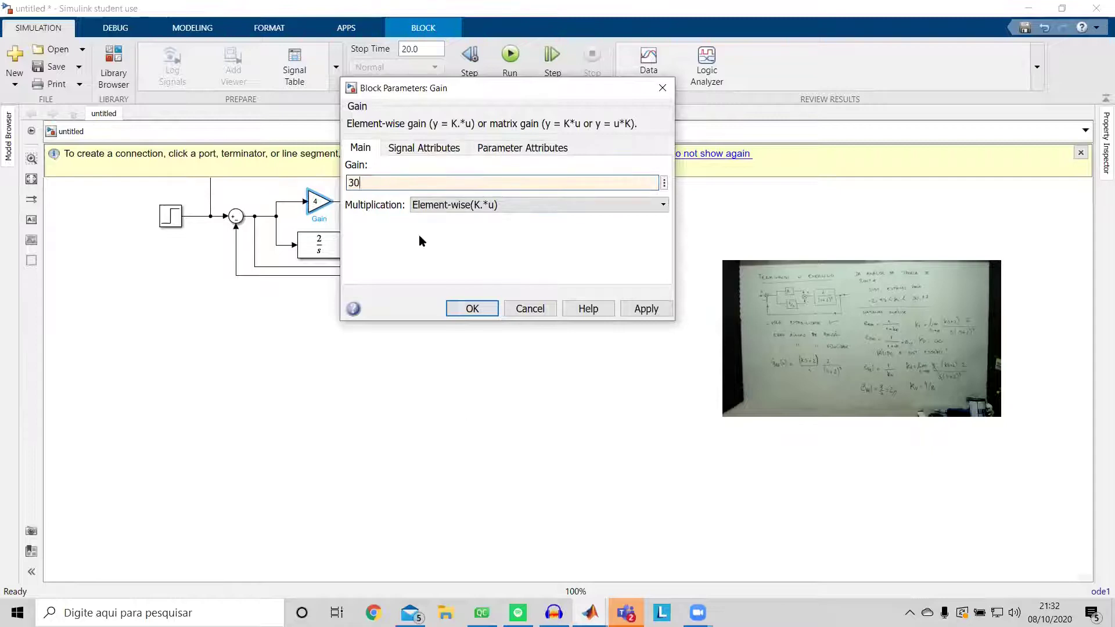
pyautogui.moveTo(390, 181); pyautogui.dragTo(348, 182)
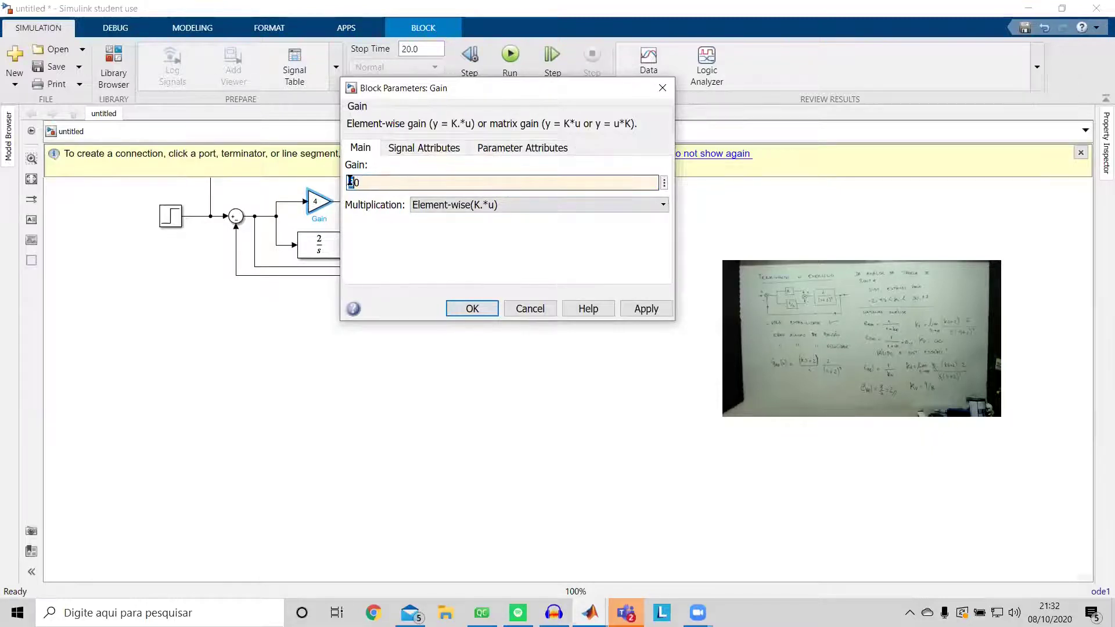
pyautogui.write('25')
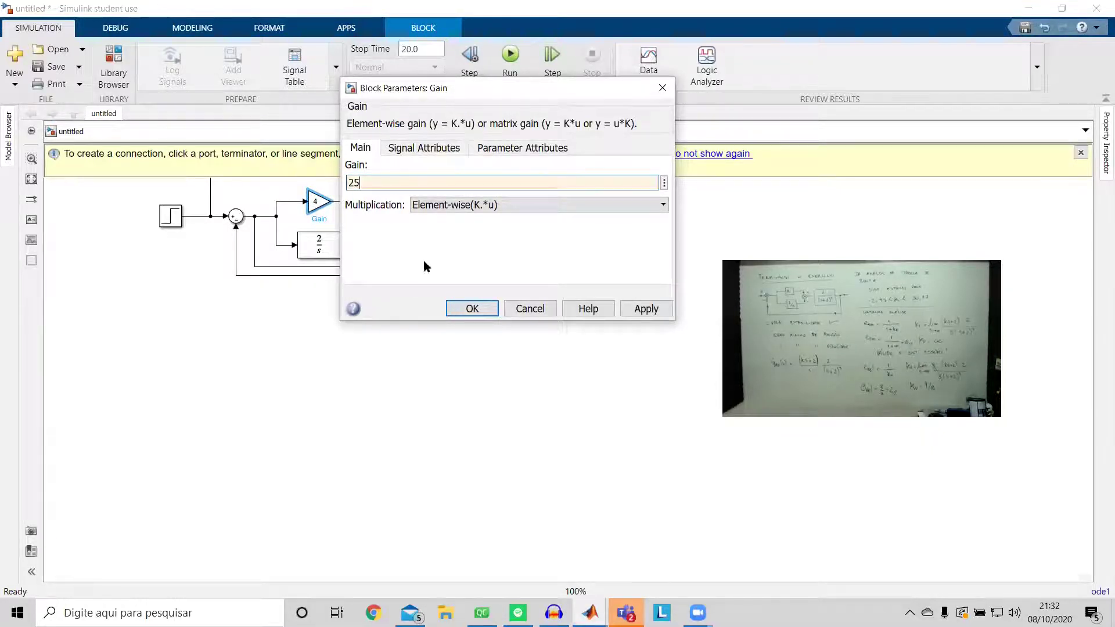
pyautogui.click(473, 308)
pyautogui.click(420, 338)
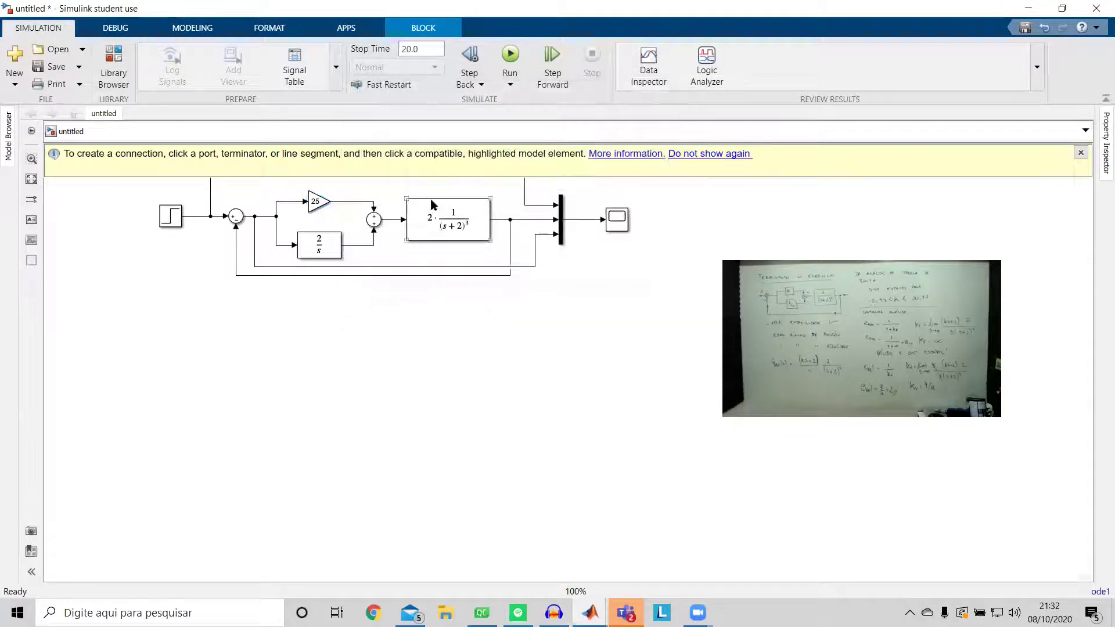
# - Rerun the simulation with the gain of 25 and scale the Scope axes to fit the full signals
pyautogui.click(510, 54)
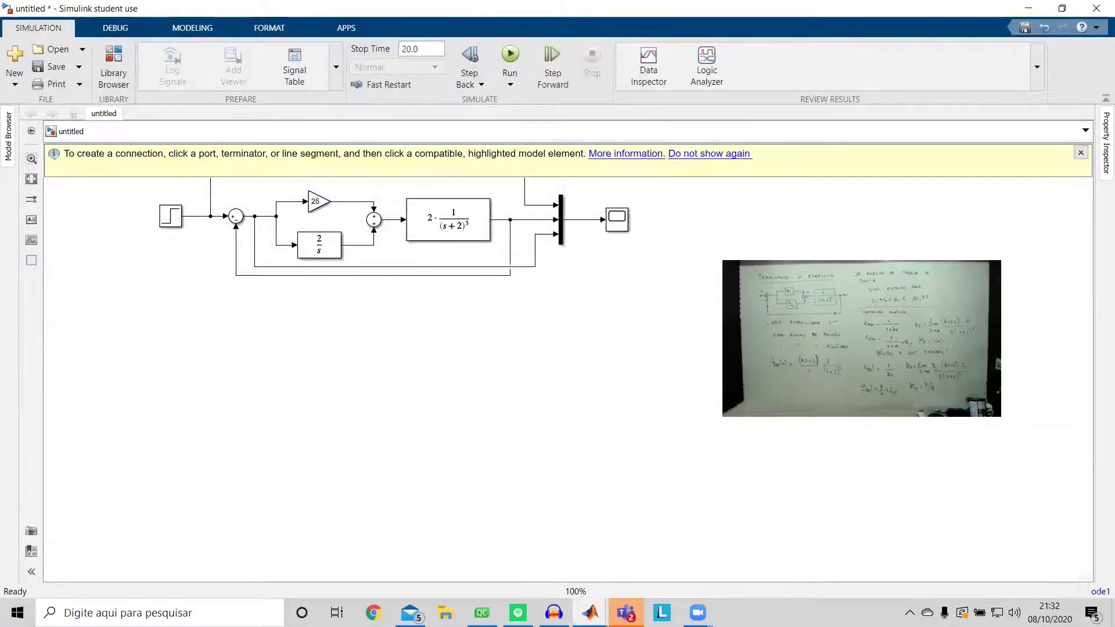
pyautogui.moveTo(591, 612)
pyautogui.click(859, 548)
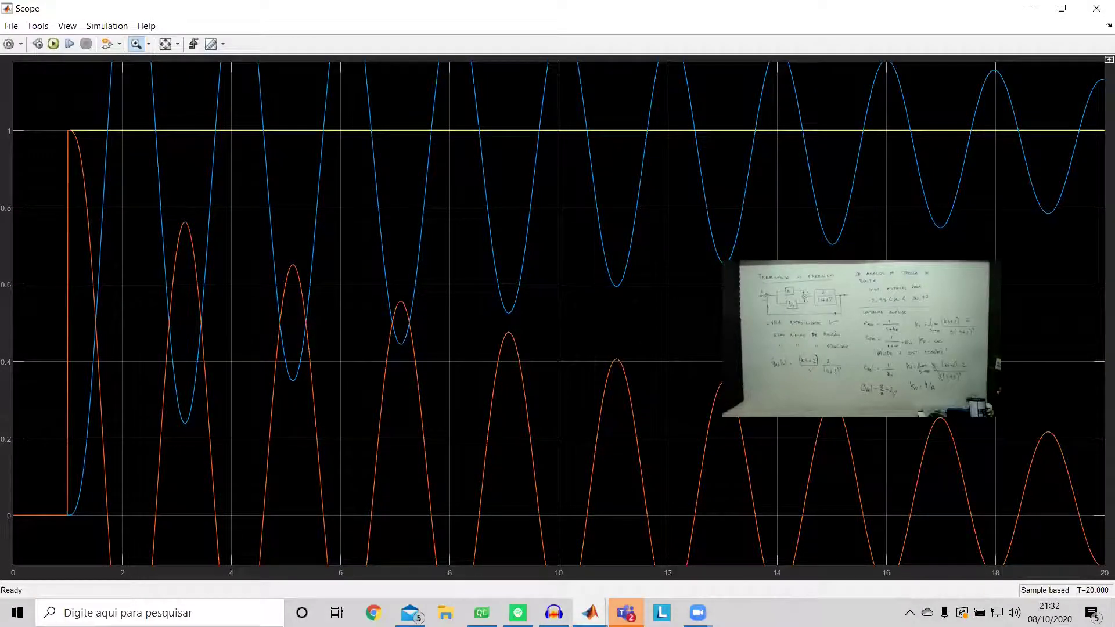
pyautogui.click(165, 43)
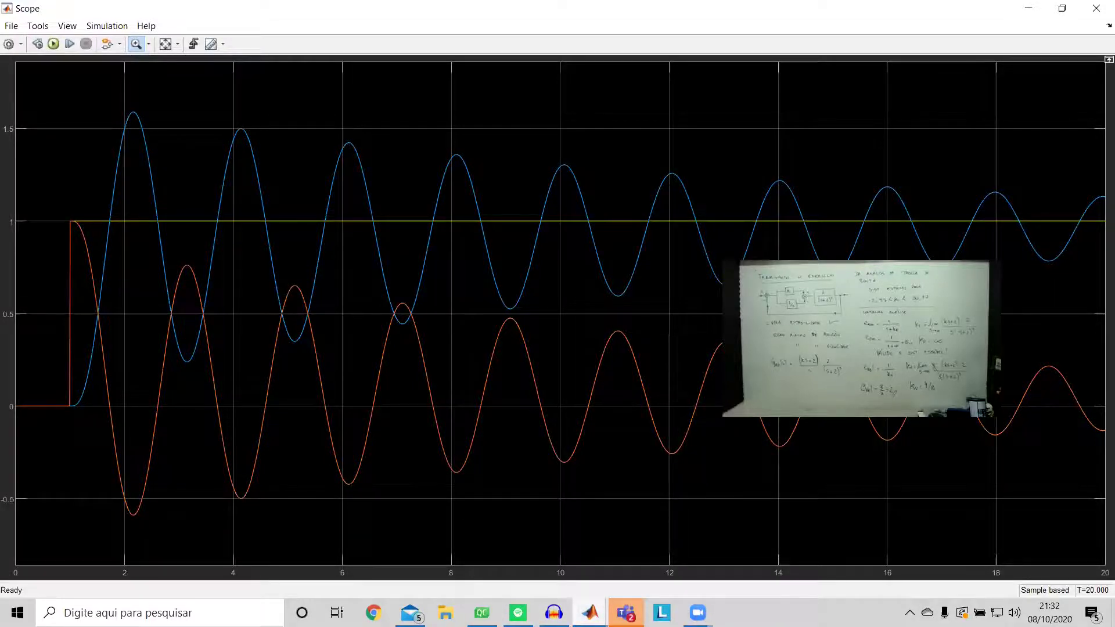
# - Set the Gain block's value to 30
pyautogui.moveTo(590, 613)
pyautogui.click(556, 551)
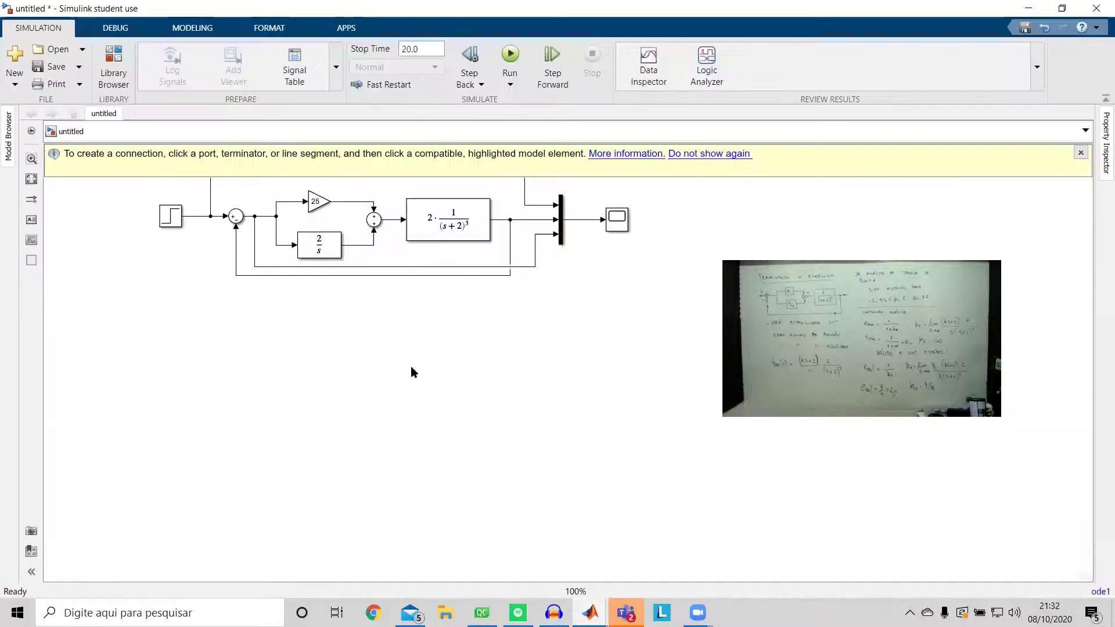
pyautogui.doubleClick(313, 199)
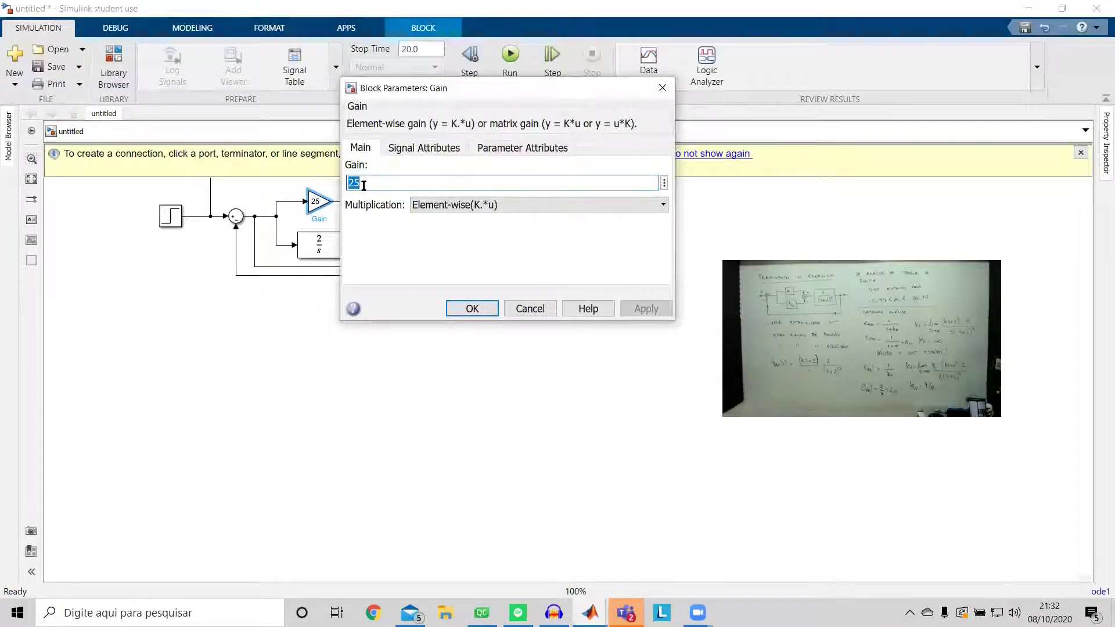
pyautogui.moveTo(377, 182); pyautogui.dragTo(361, 183)
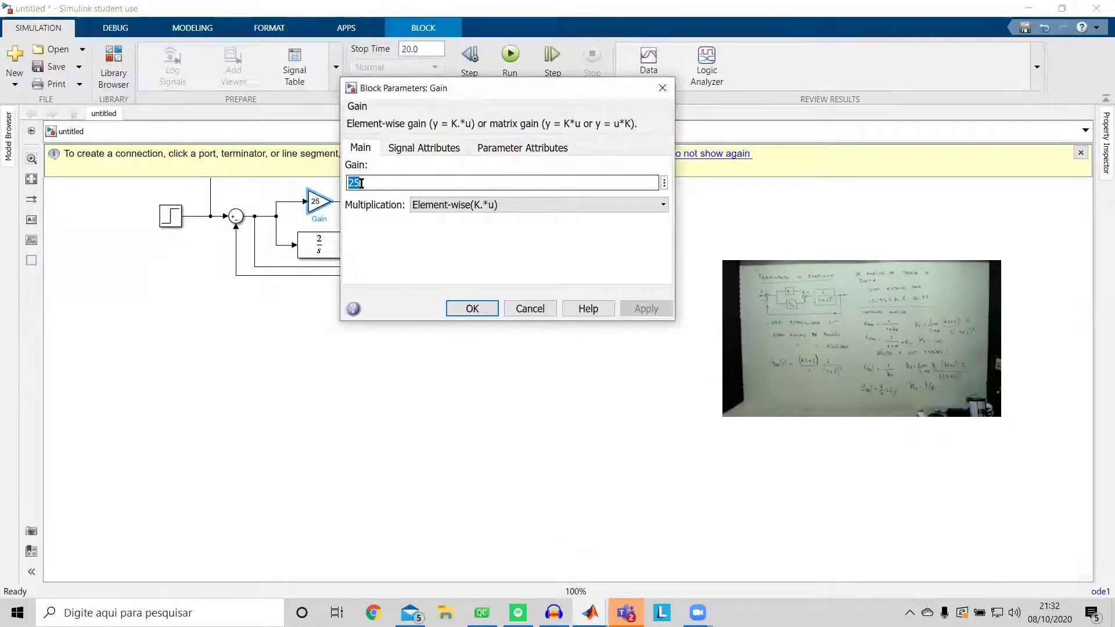
pyautogui.write('30')
pyautogui.click(471, 308)
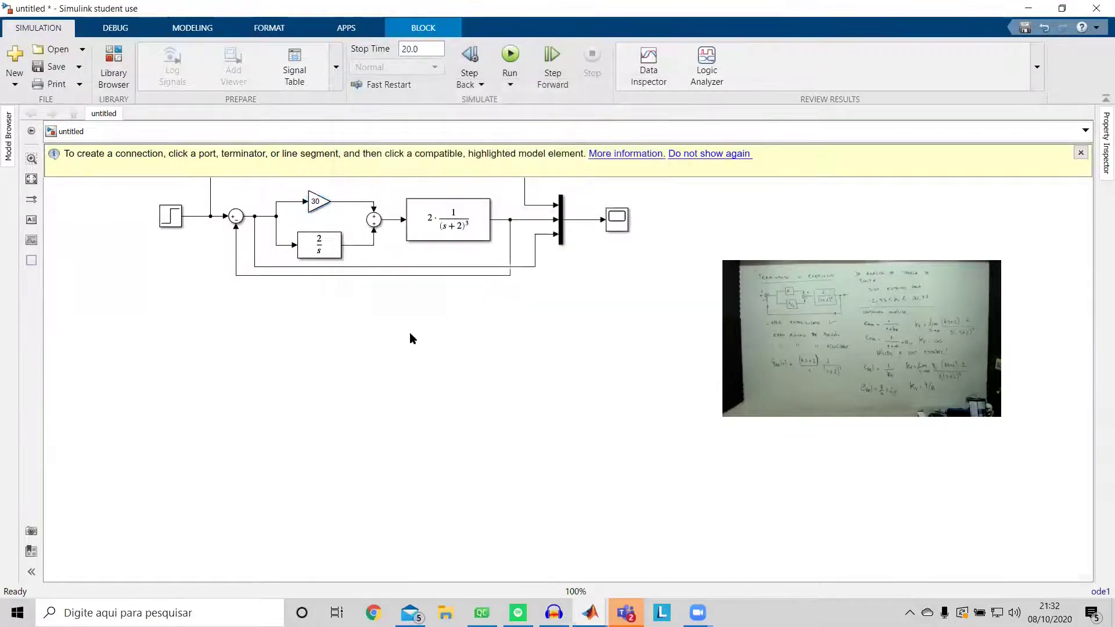
# - Rerun the simulation with the gain of 30 and scale the Scope axes to fit the oscillating signals
pyautogui.click(511, 57)
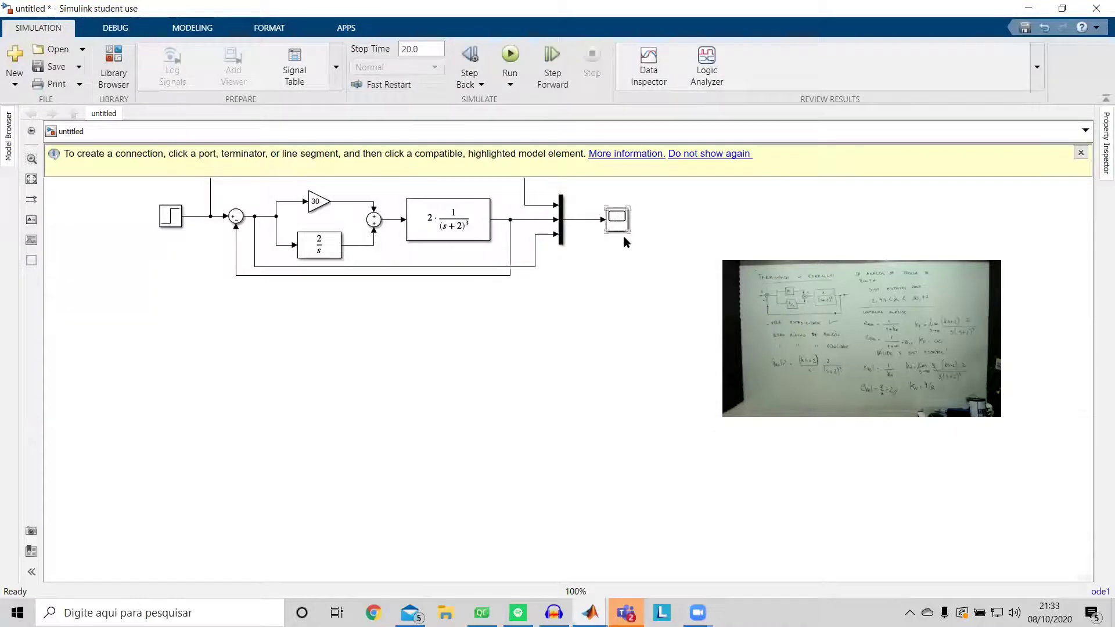
pyautogui.doubleClick(617, 220)
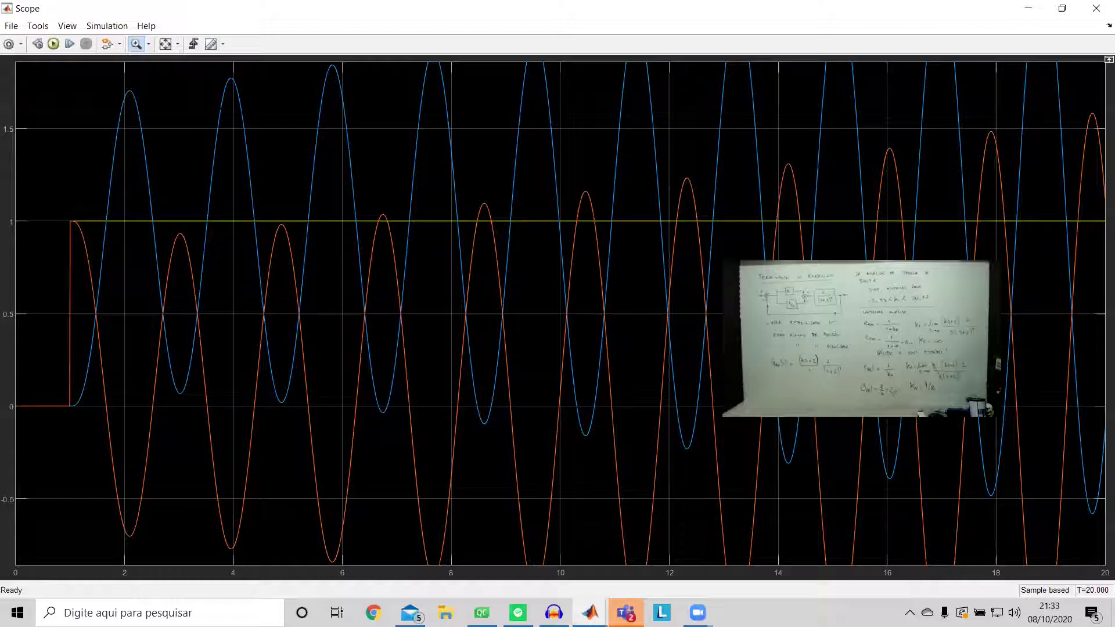
pyautogui.click(166, 44)
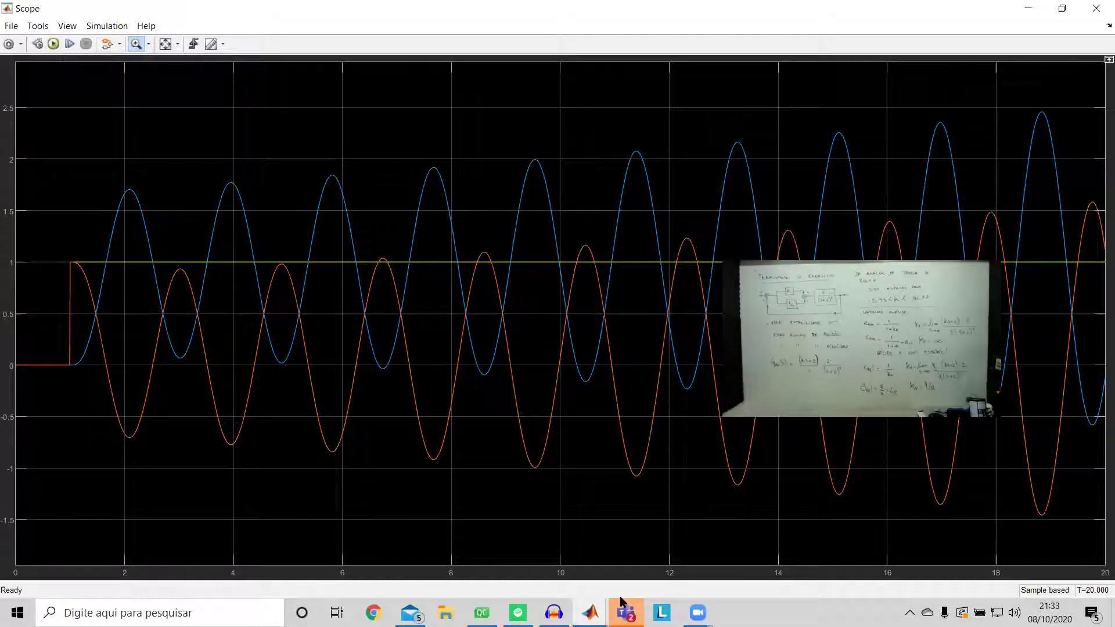
pyautogui.click(116, 26)
pyautogui.click(120, 99)
pyautogui.click(595, 374)
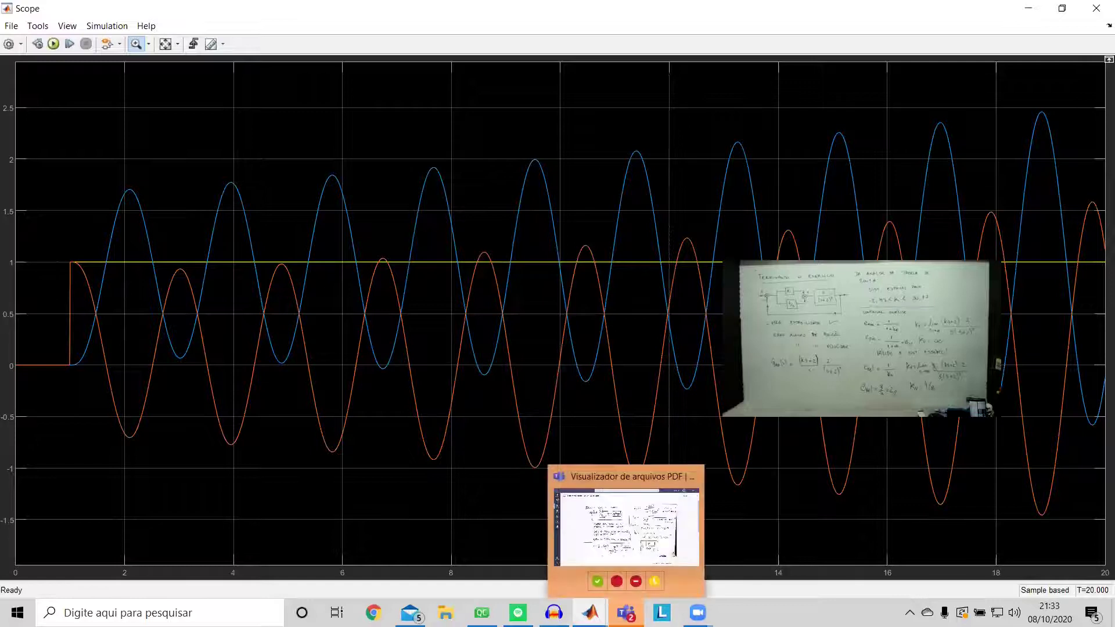
# - Set the solver's fixed-step size to 0.001 in the model's configuration parameters and rerun the simulation
pyautogui.moveTo(591, 613)
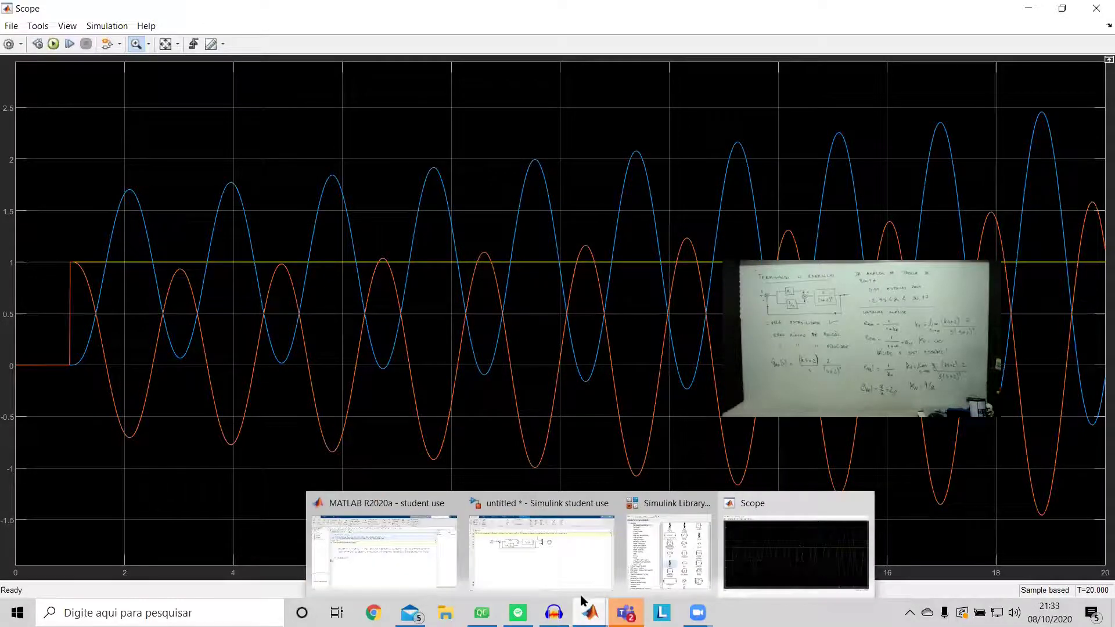
pyautogui.click(559, 564)
pyautogui.click(328, 207)
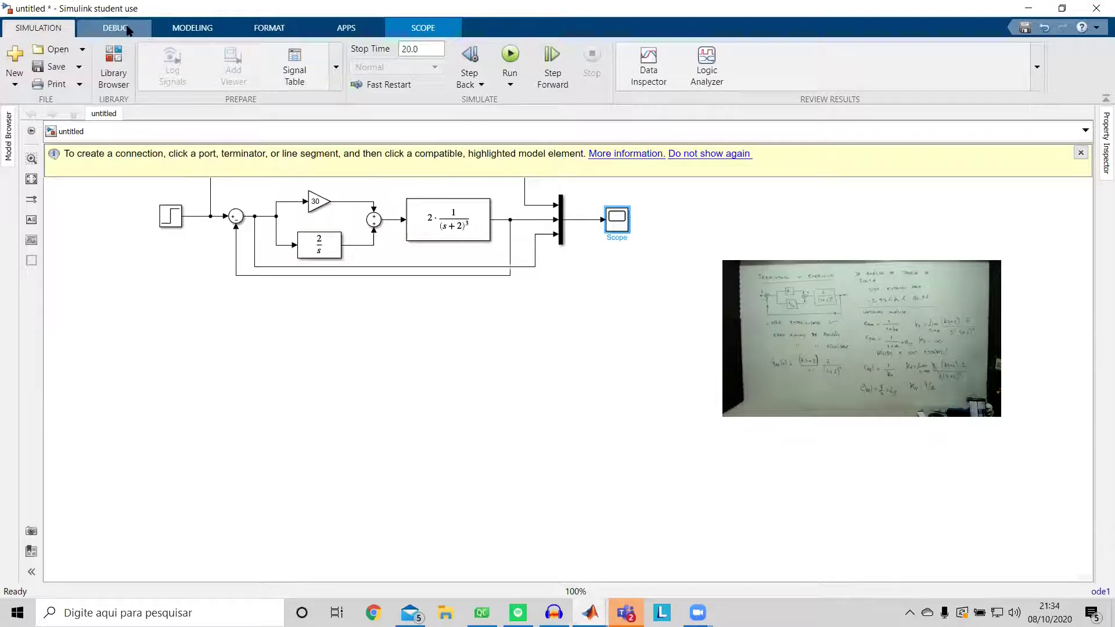
pyautogui.click(215, 27)
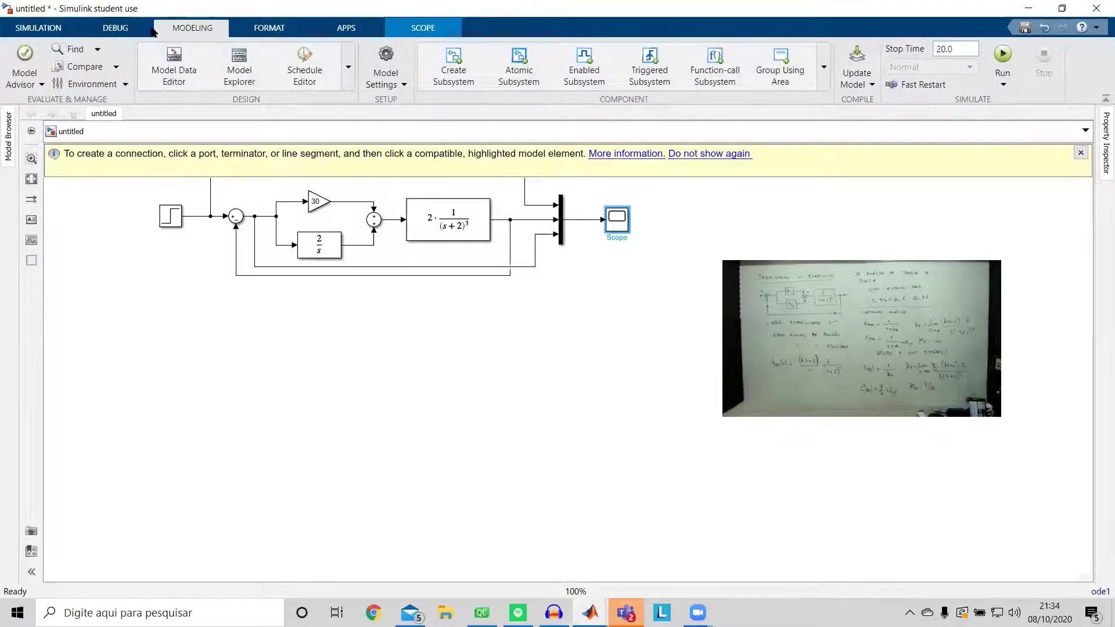
pyautogui.click(36, 29)
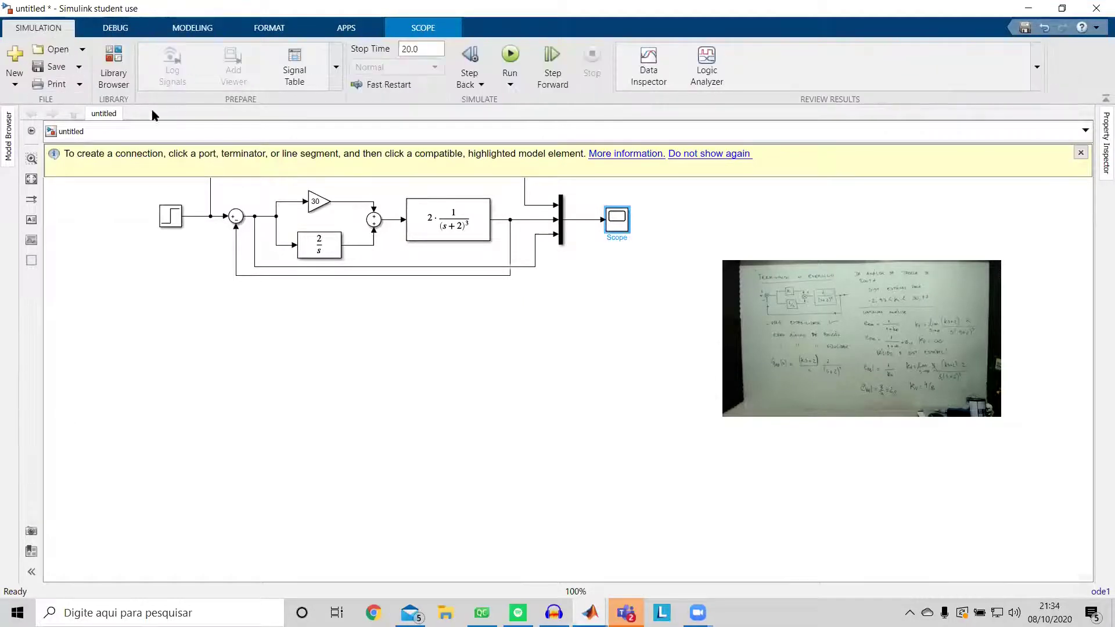
pyautogui.click(335, 79)
pyautogui.click(171, 238)
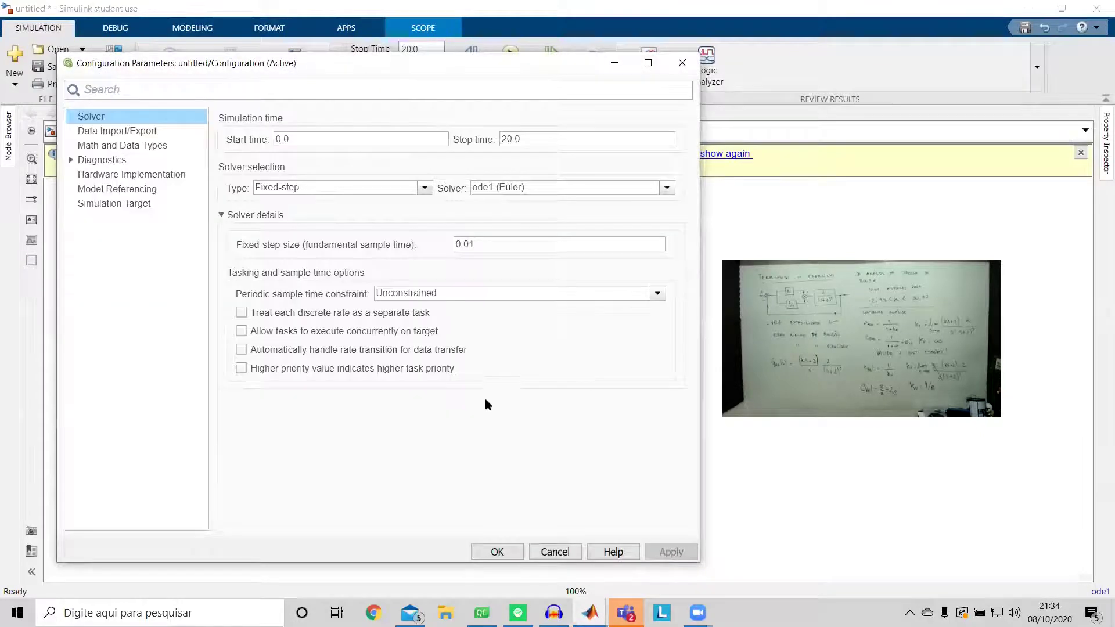
pyautogui.doubleClick(468, 244)
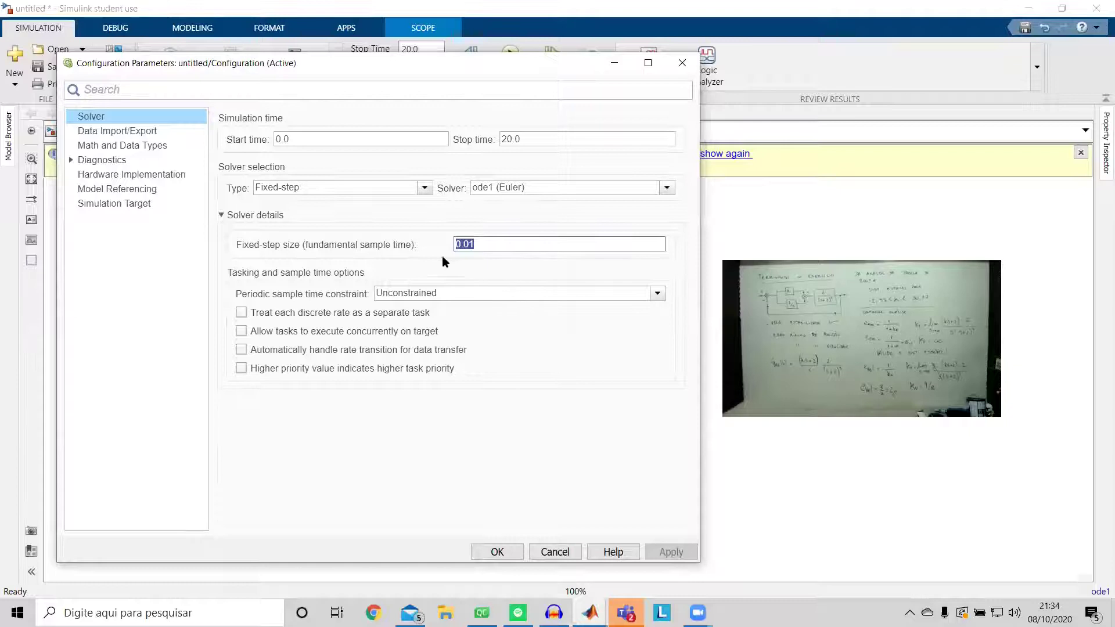
pyautogui.click(468, 244)
pyautogui.write('0')
pyautogui.click(665, 551)
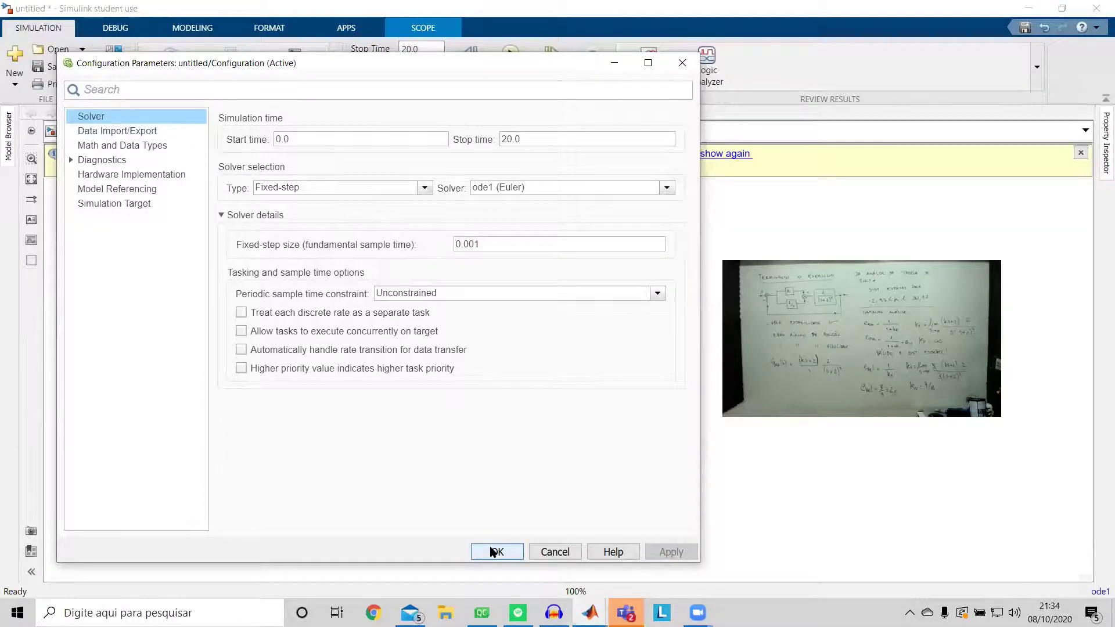
pyautogui.click(492, 552)
pyautogui.click(510, 55)
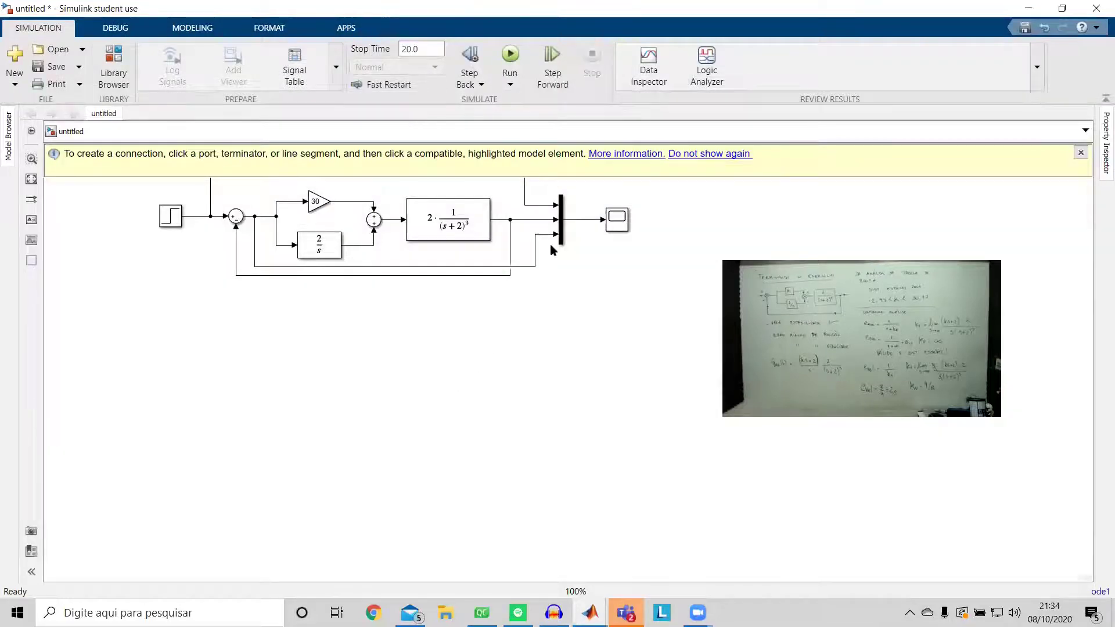
# - Examine the response for the gain of 30 in the Scope, and return to the model
pyautogui.doubleClick(616, 220)
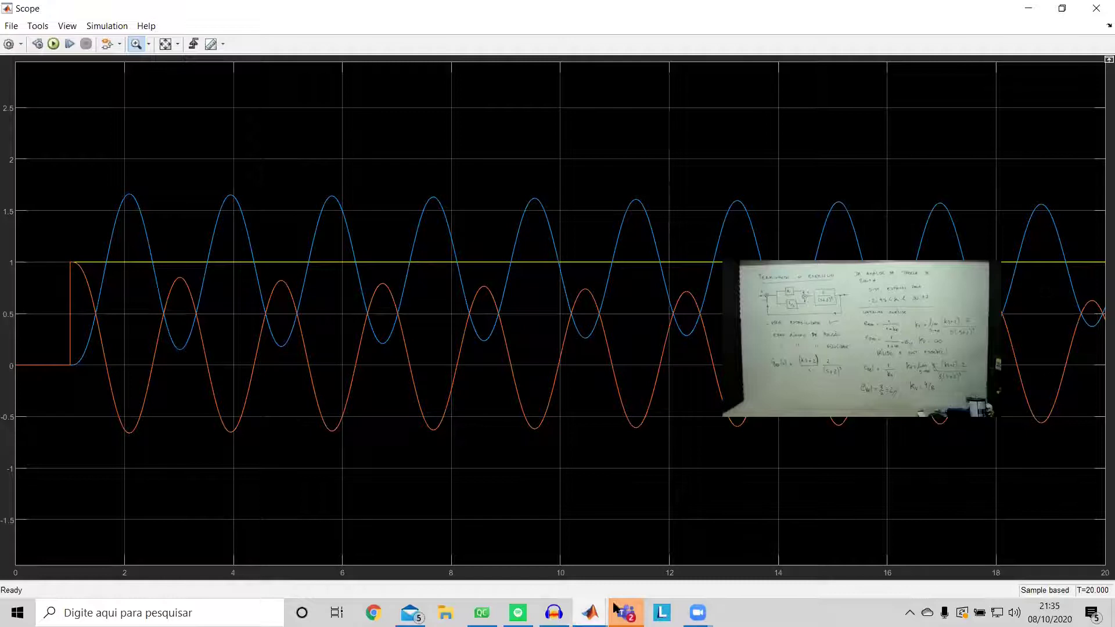
pyautogui.moveTo(615, 608)
pyautogui.click(590, 612)
pyautogui.click(543, 552)
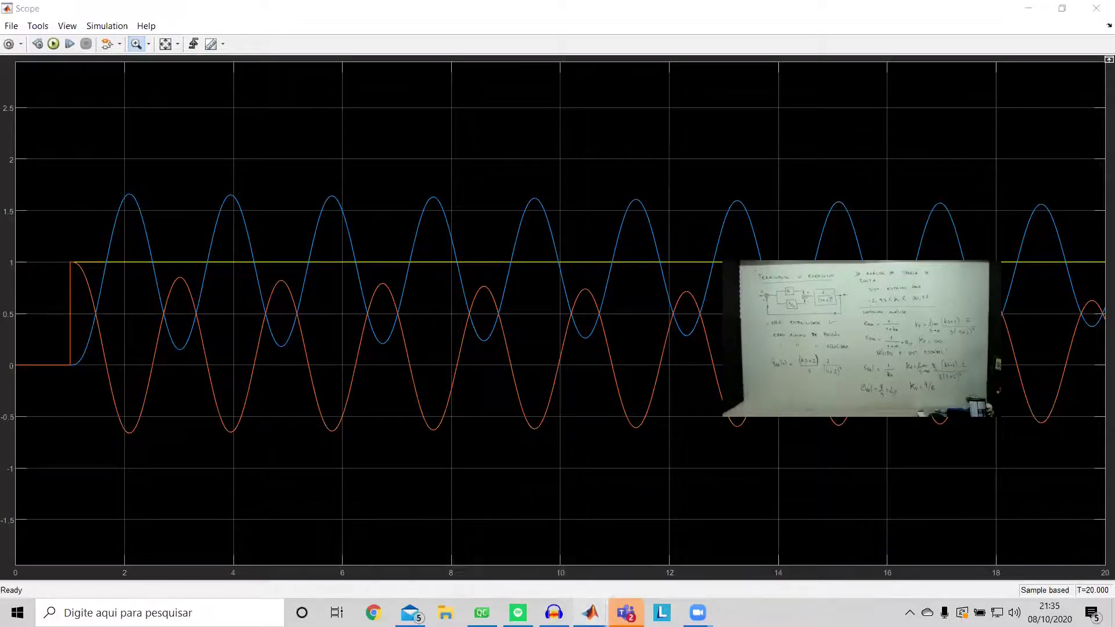
pyautogui.click(590, 613)
pyautogui.click(562, 548)
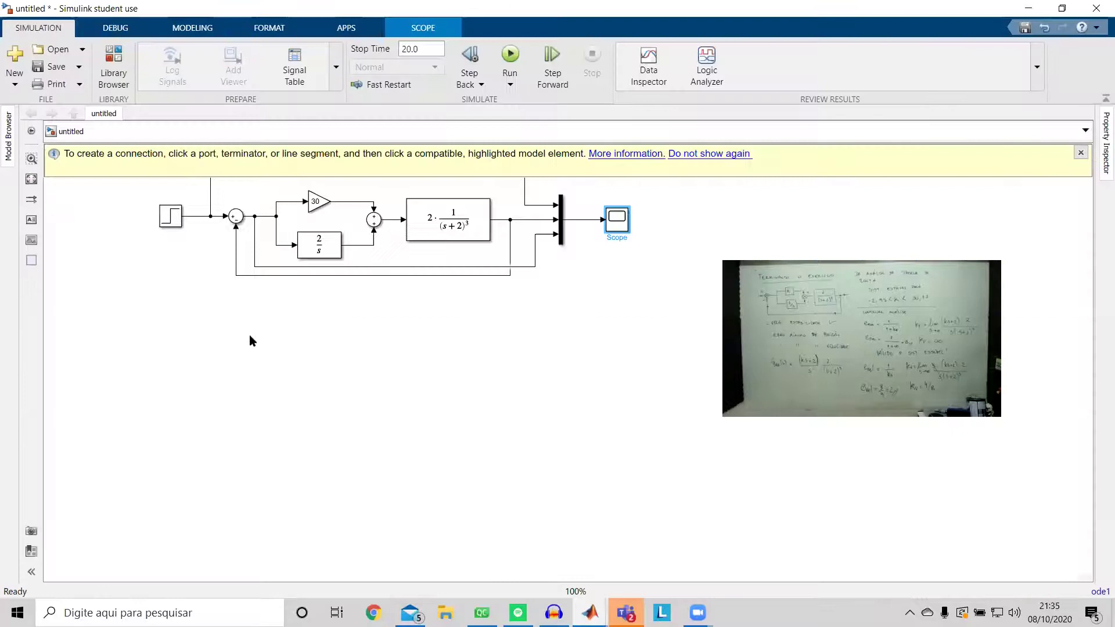
# - Replace the Step source at the loop input with a Ramp block from the Sources library
pyautogui.click(179, 221)
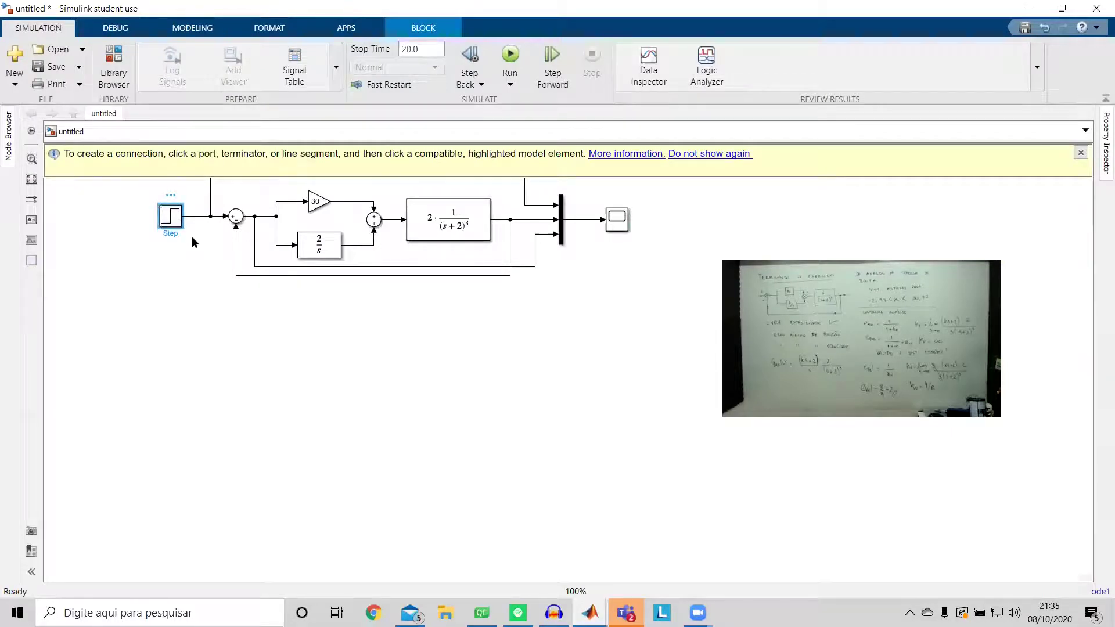
pyautogui.press('Delete')
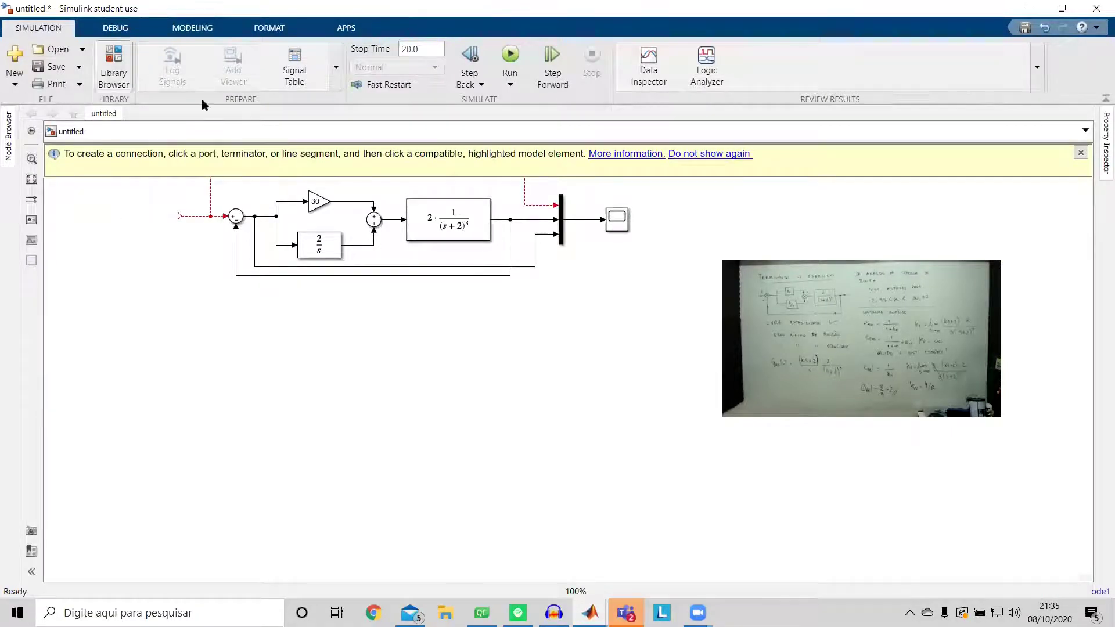
pyautogui.click(114, 68)
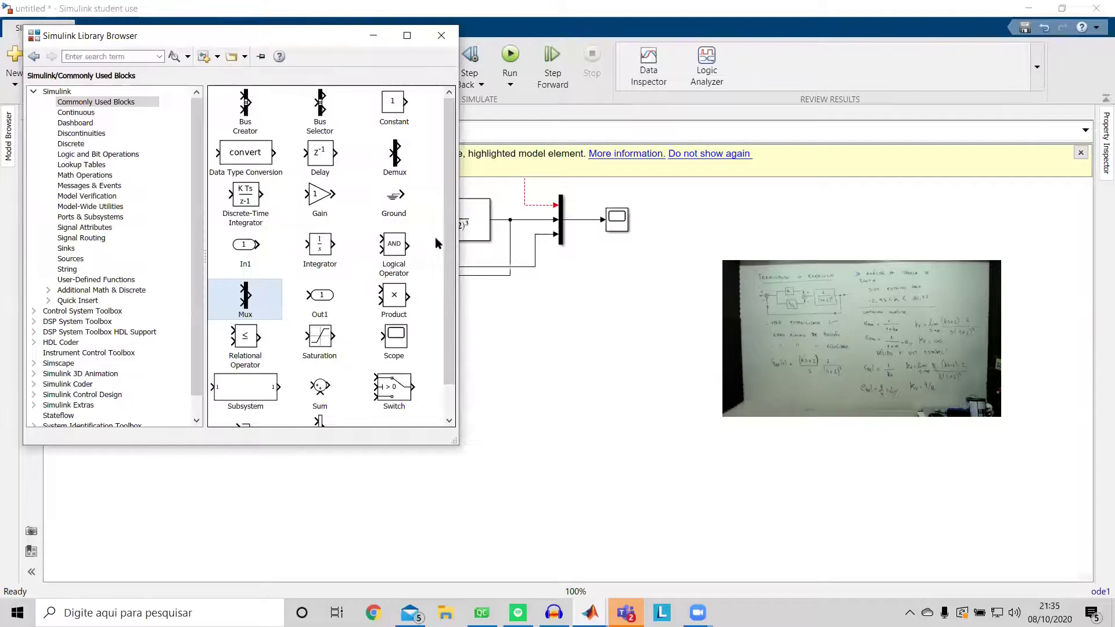
pyautogui.click(74, 249)
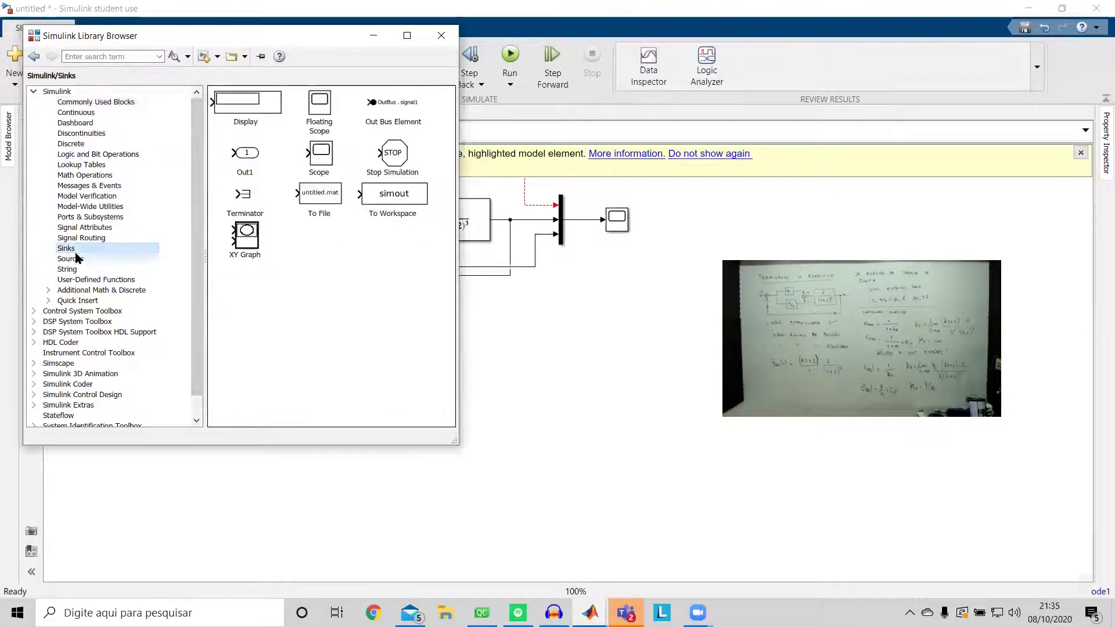
pyautogui.click(74, 259)
pyautogui.scroll(-1, 343, 372)
pyautogui.moveTo(341, 394); pyautogui.dragTo(175, 221)
pyautogui.scroll(-1, 238, 307)
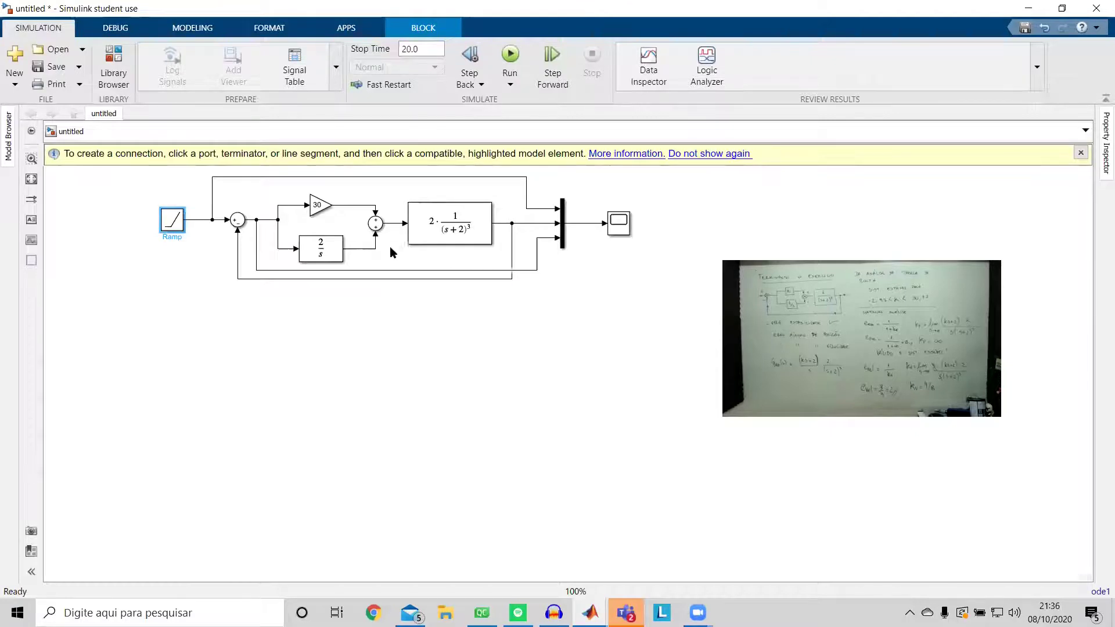
# - Set the Gain block's value to 1
pyautogui.click(318, 205)
pyautogui.doubleClick(318, 205)
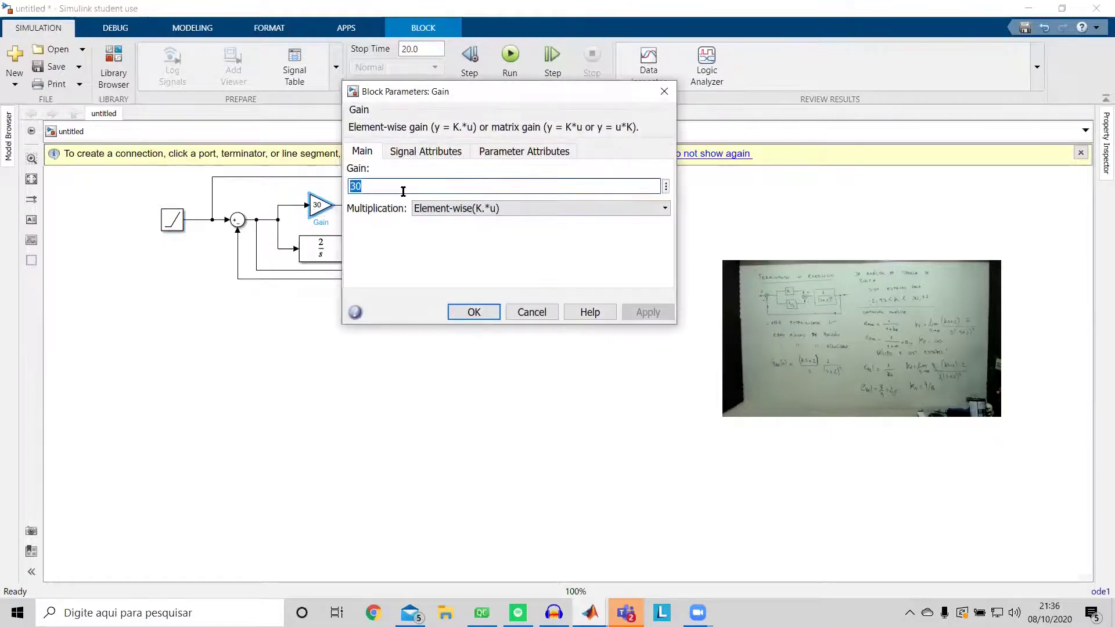
pyautogui.write('1')
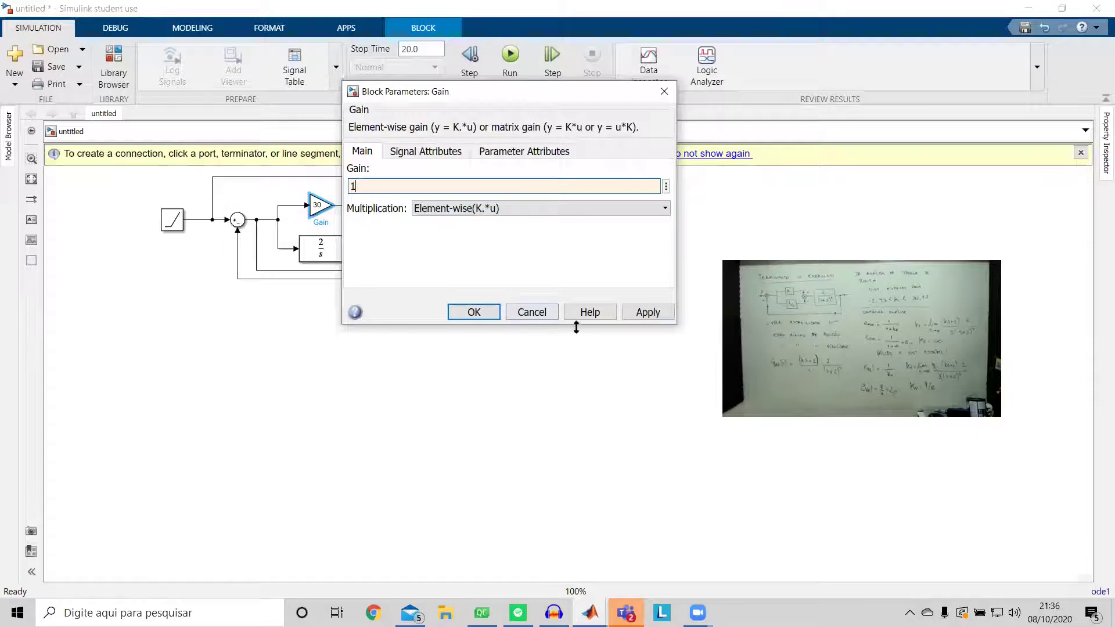
pyautogui.click(472, 313)
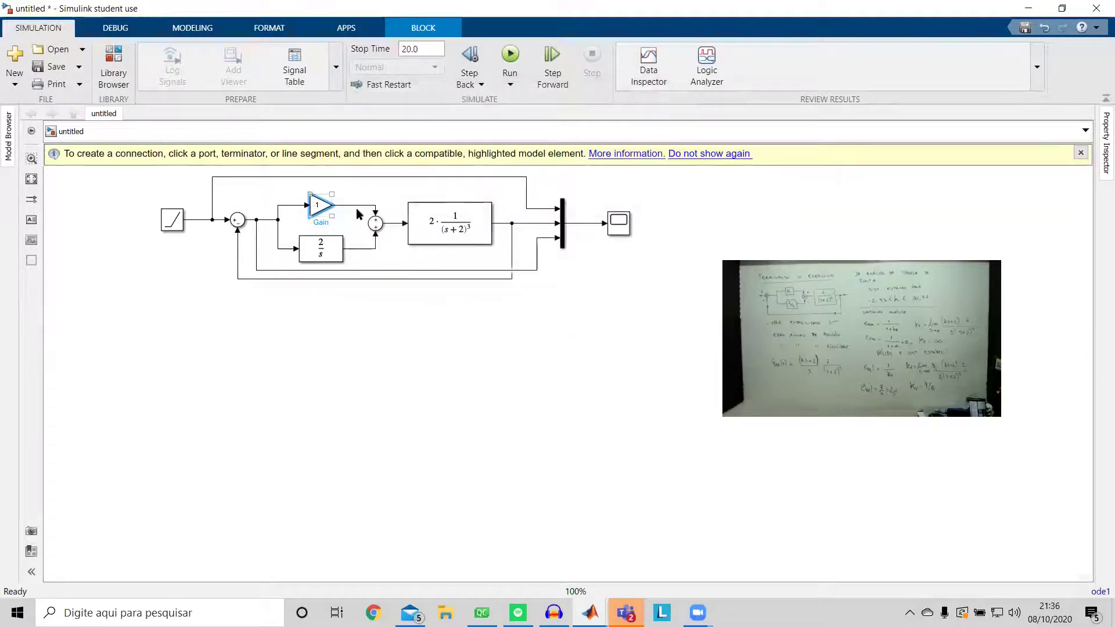
pyautogui.click(320, 345)
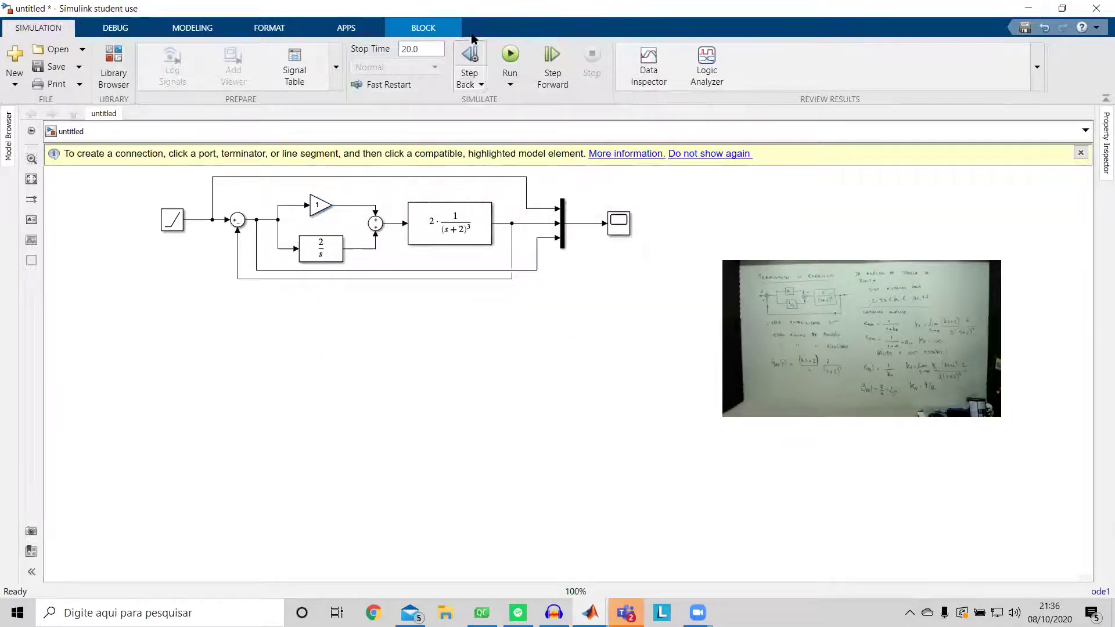
# - Run the ramp simulation with the gain of 1, scale the Scope axes to fit, and zoom in on the error curve
pyautogui.click(505, 62)
pyautogui.click(590, 613)
pyautogui.click(796, 551)
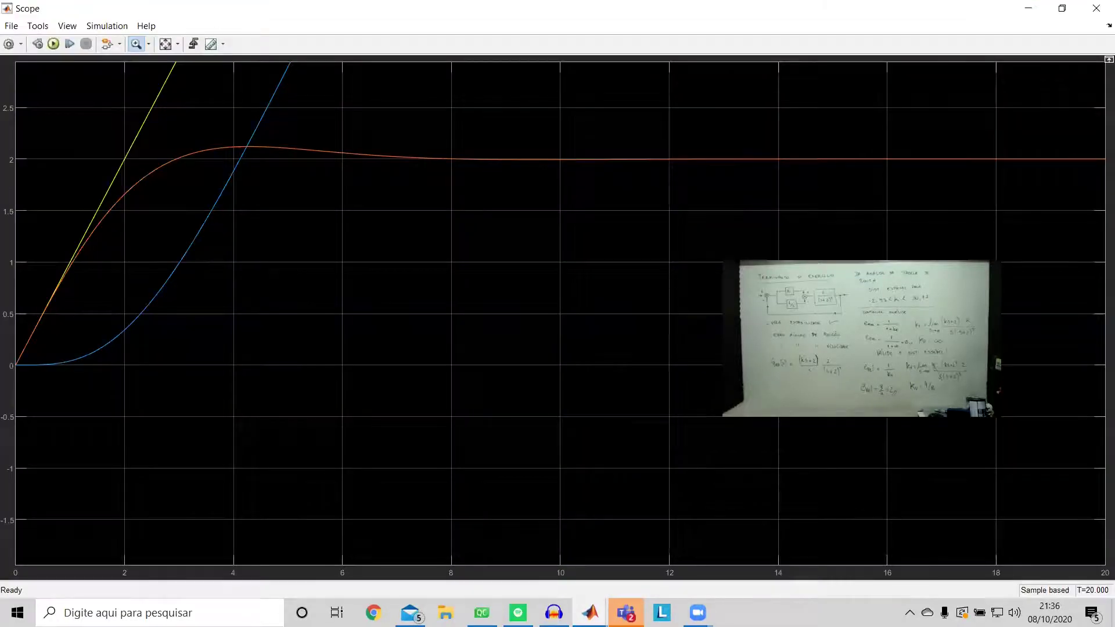
pyautogui.click(166, 44)
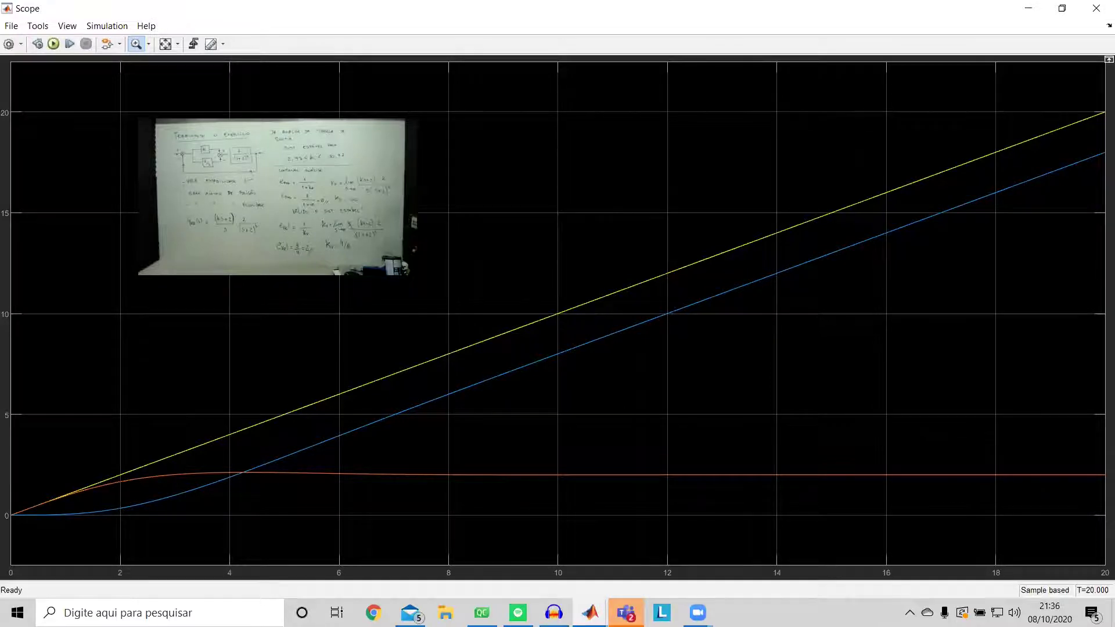
pyautogui.moveTo(971, 449); pyautogui.dragTo(15, 559)
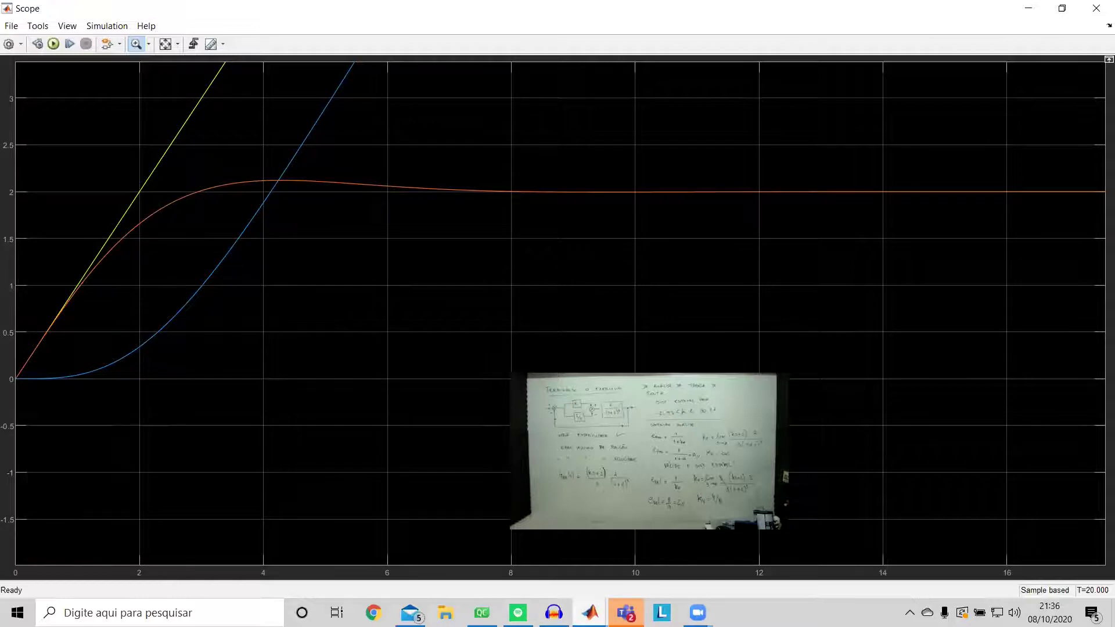
# - Return to the model and set the Gain block's value to 5
pyautogui.moveTo(590, 613)
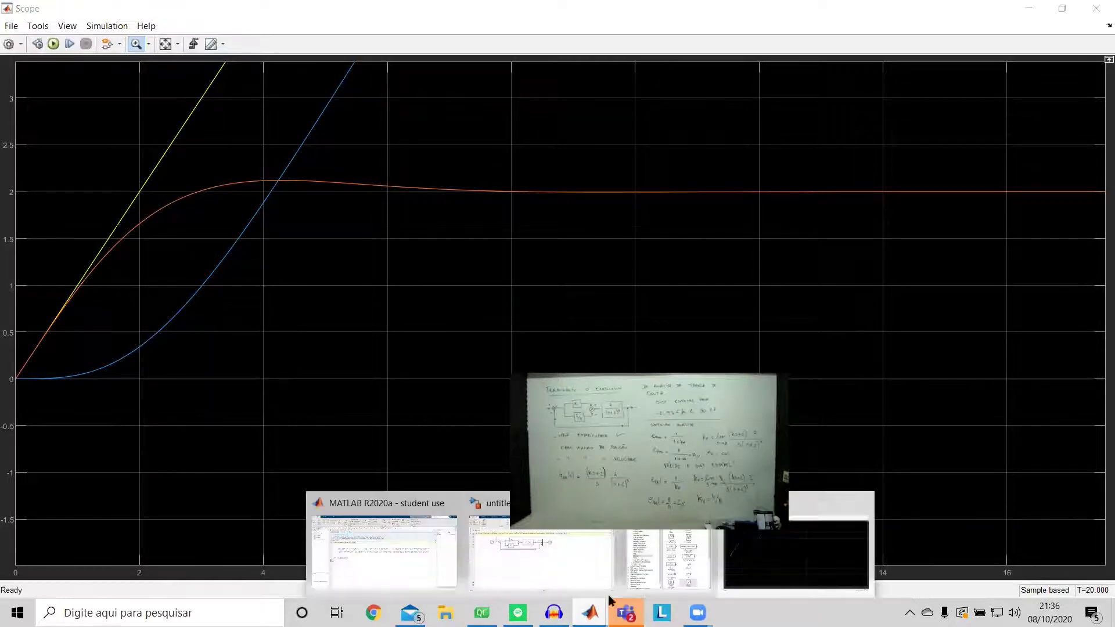
pyautogui.click(597, 564)
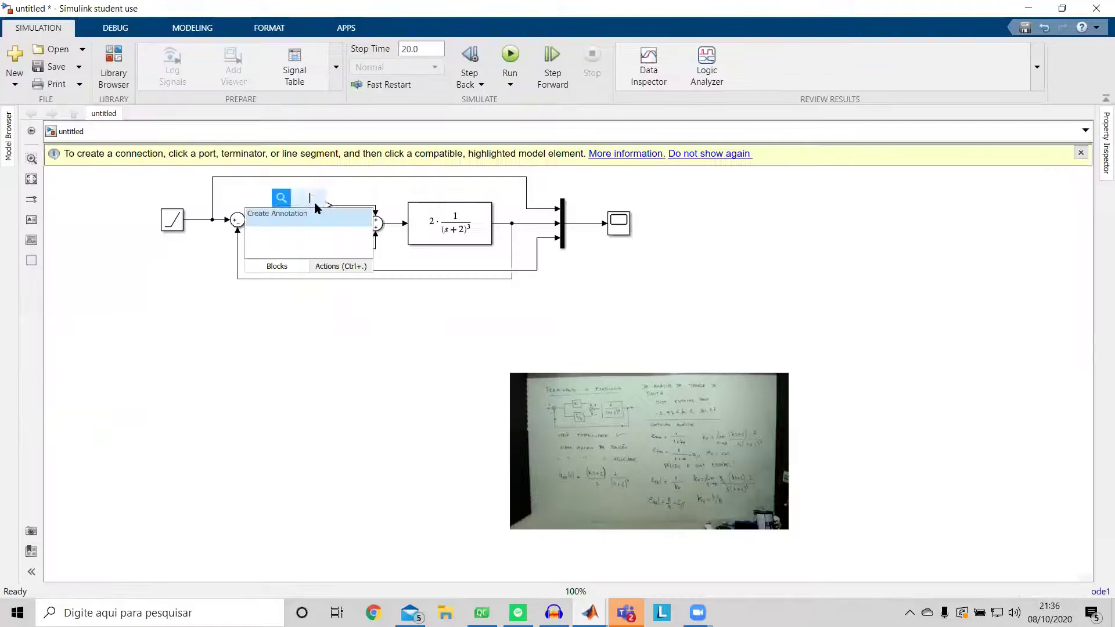
pyautogui.doubleClick(319, 205)
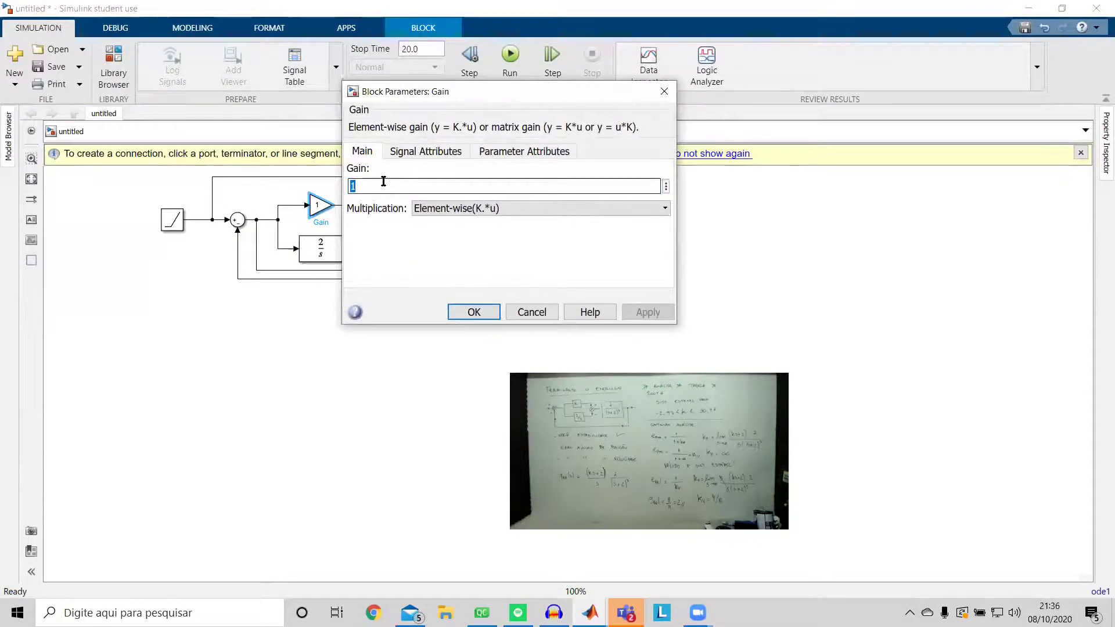
pyautogui.write('5')
pyautogui.click(647, 312)
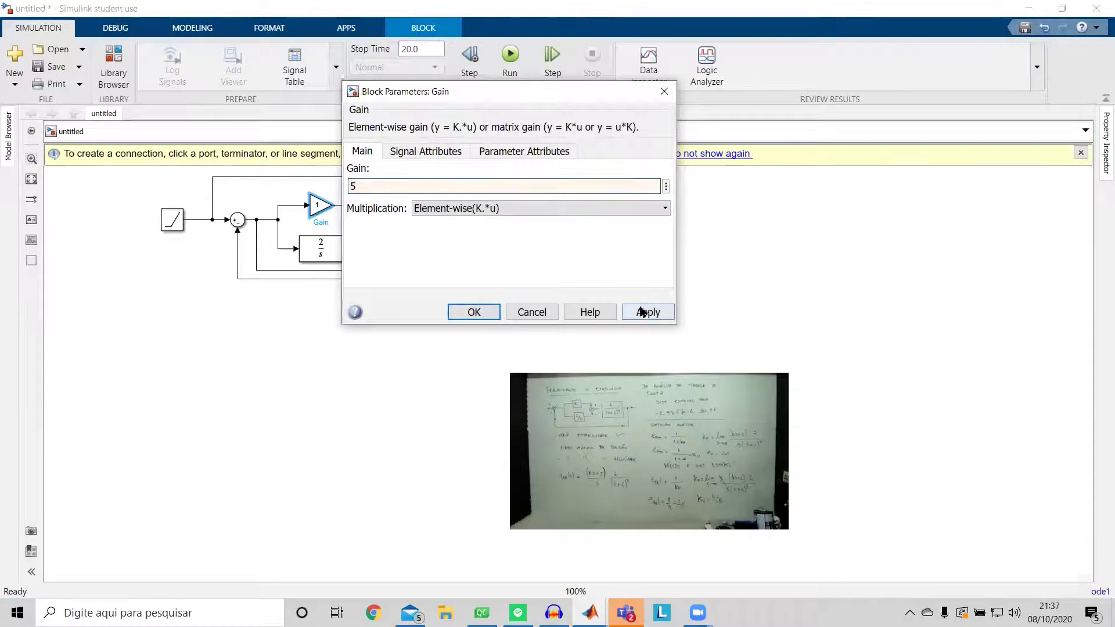
pyautogui.click(465, 311)
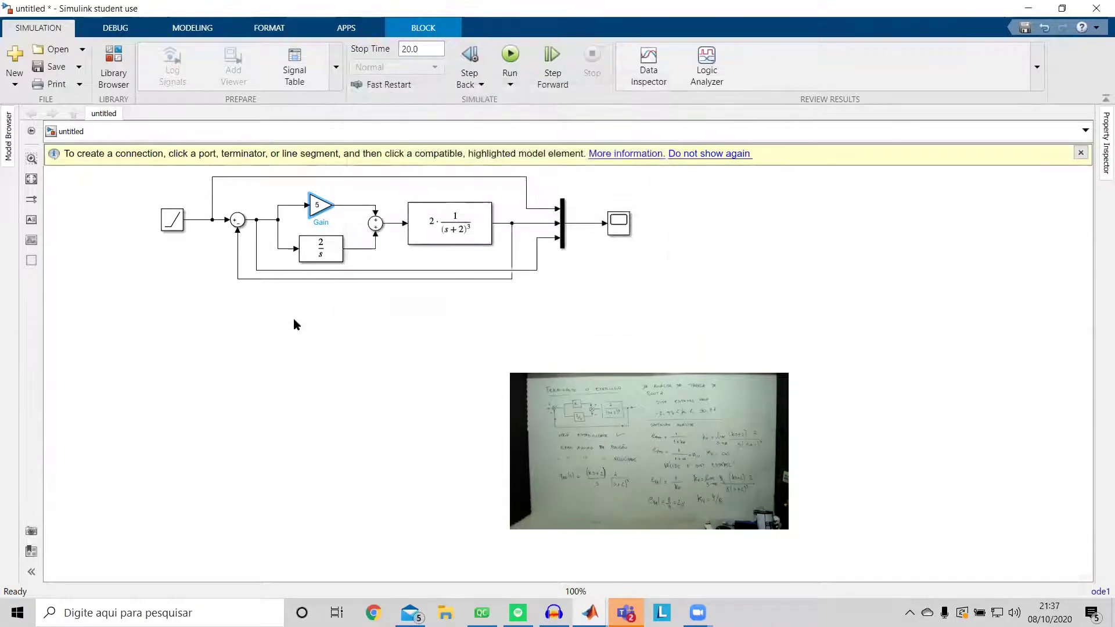
# - Rerun the ramp simulation with the gain of 5 and scale the Scope axes to fit the full signals
pyautogui.click(510, 58)
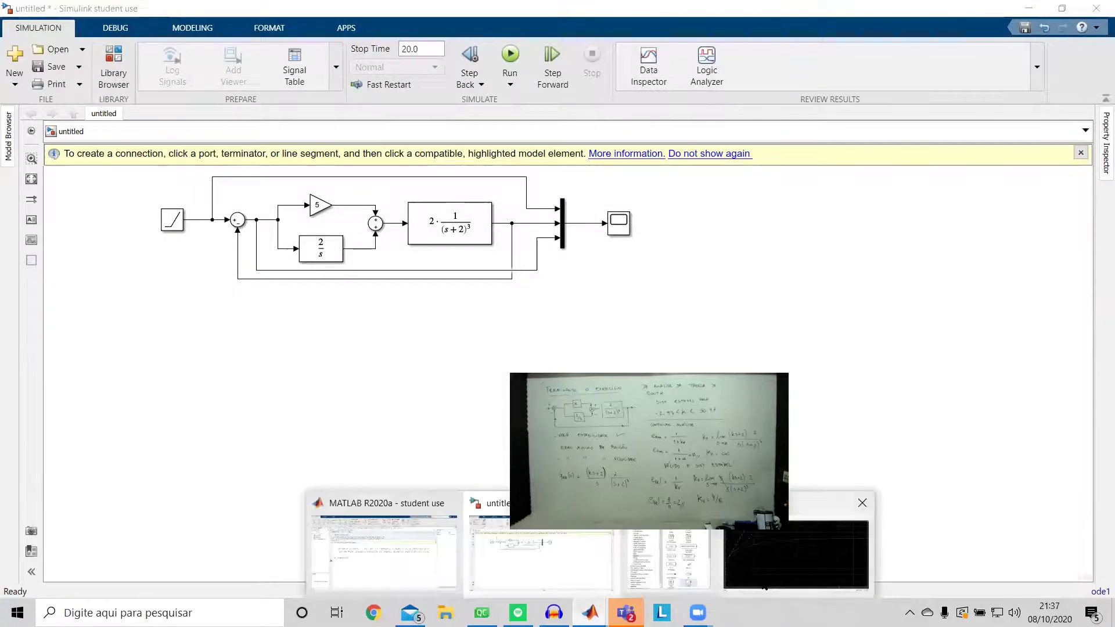
pyautogui.click(796, 551)
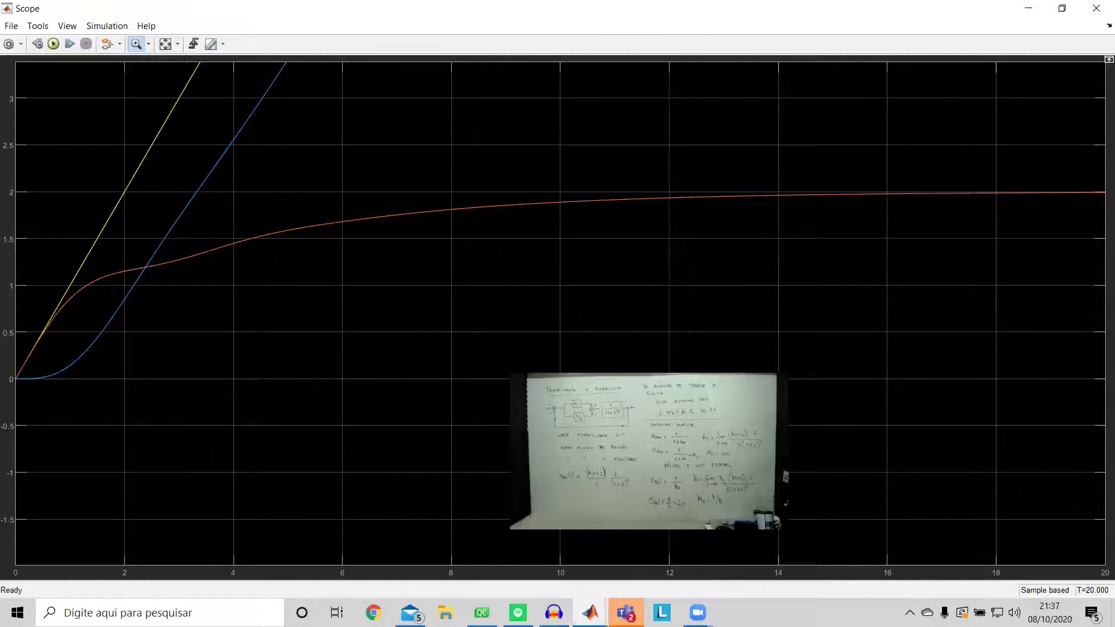
pyautogui.click(166, 45)
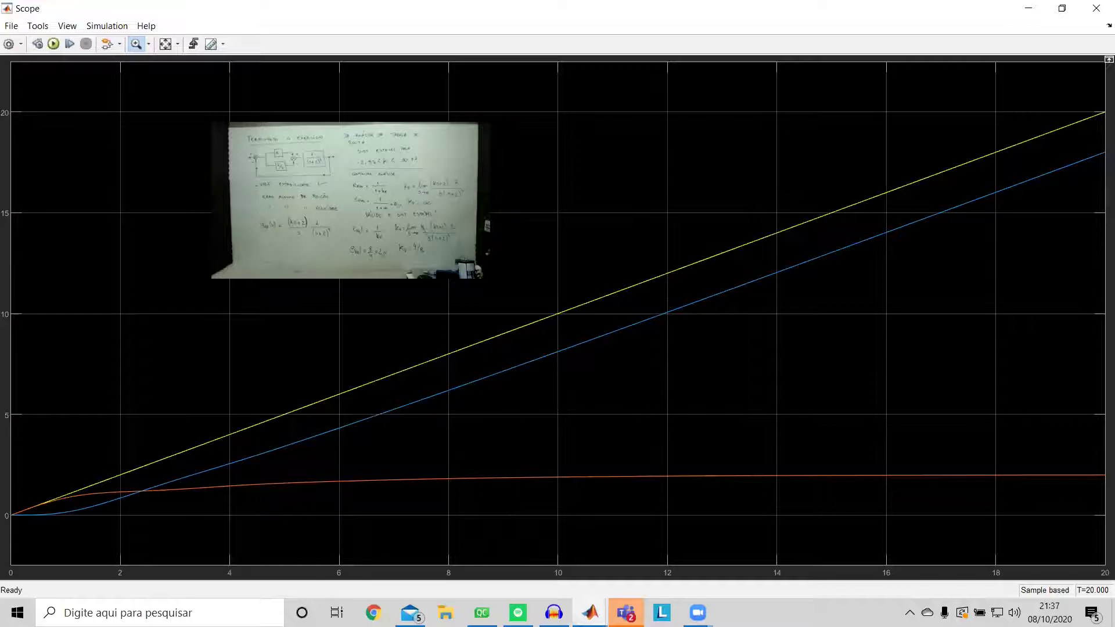
# - Create a new blank model from the model window, maximize it, and open the Library Browser
pyautogui.click(590, 612)
pyautogui.click(542, 545)
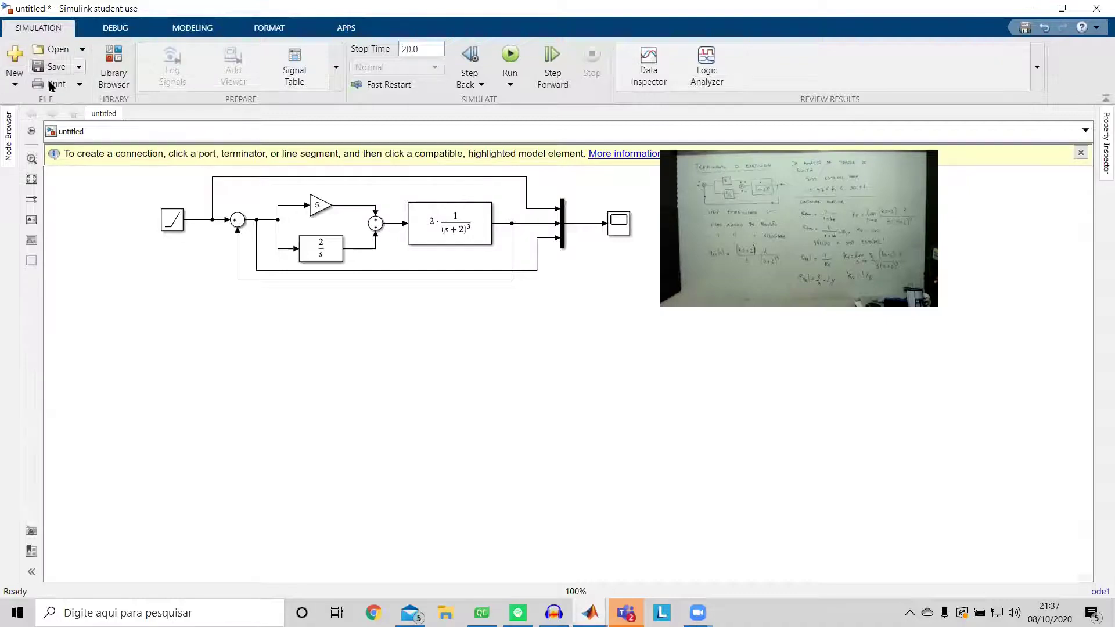
pyautogui.click(14, 58)
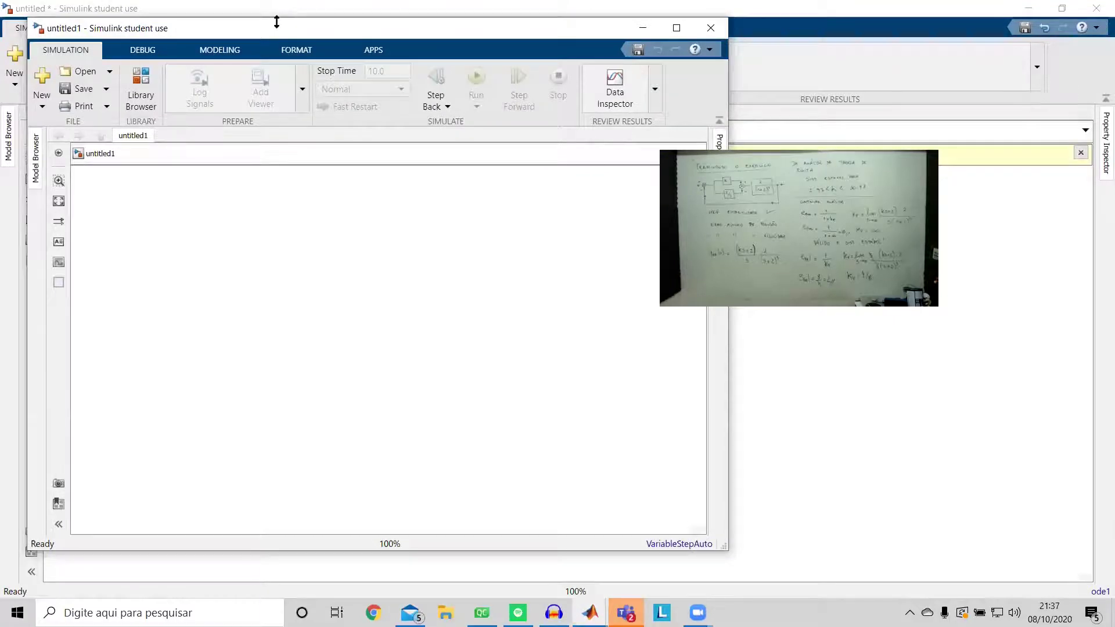
pyautogui.doubleClick(276, 21)
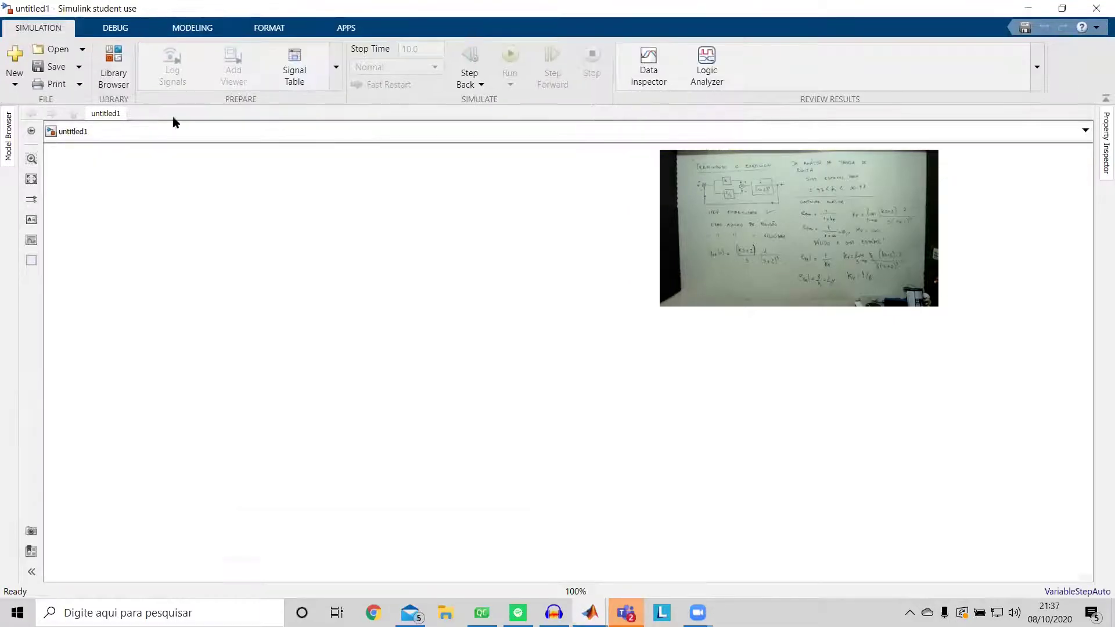
pyautogui.click(112, 71)
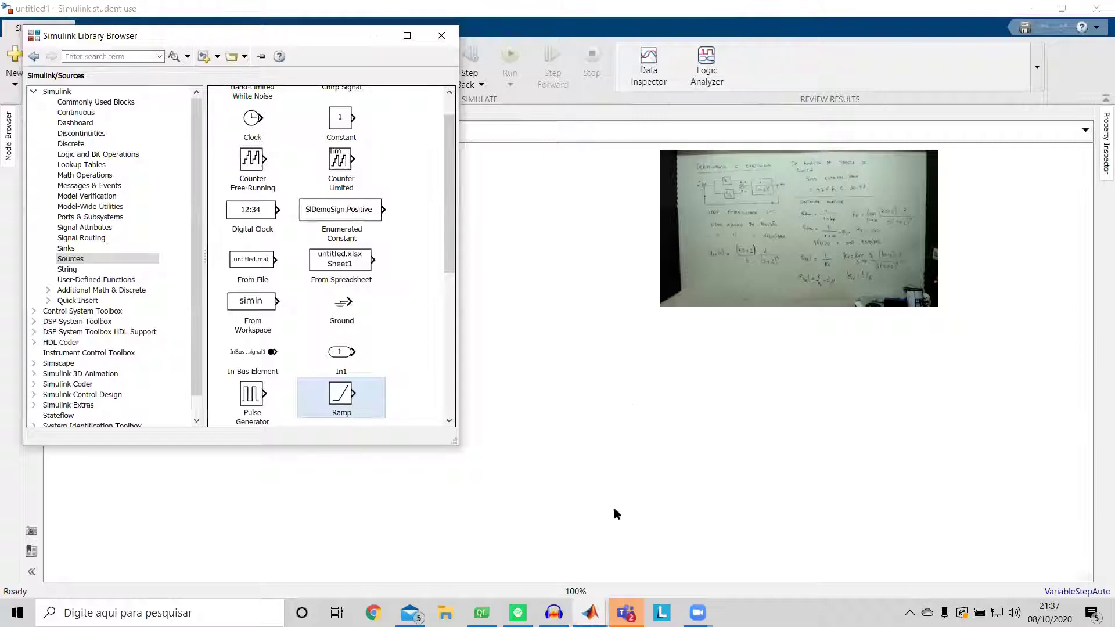
pyautogui.moveTo(626, 612)
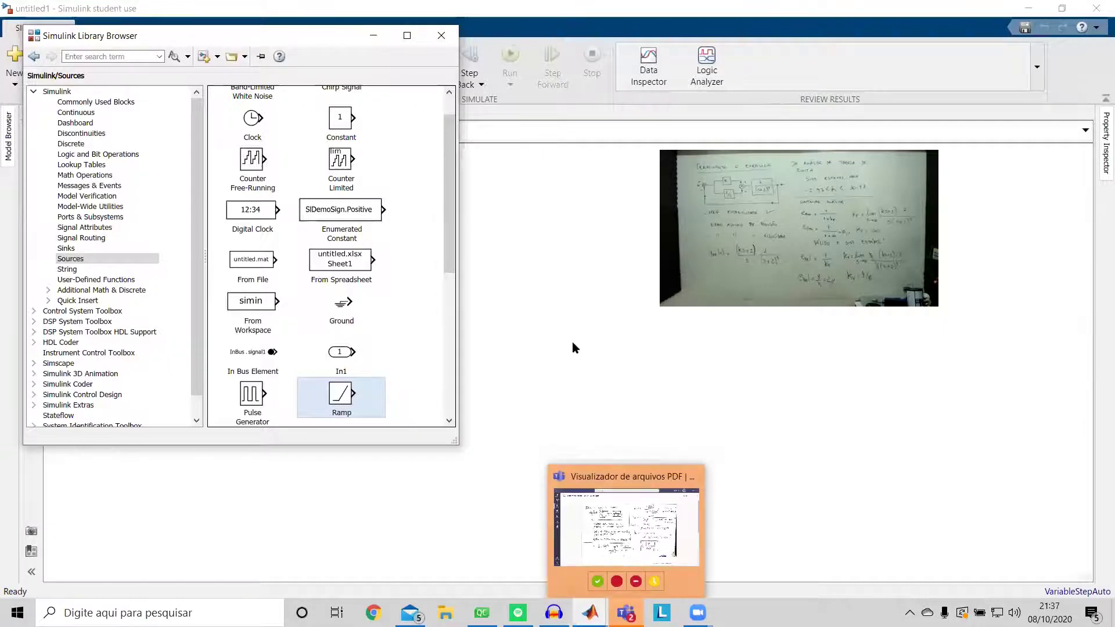
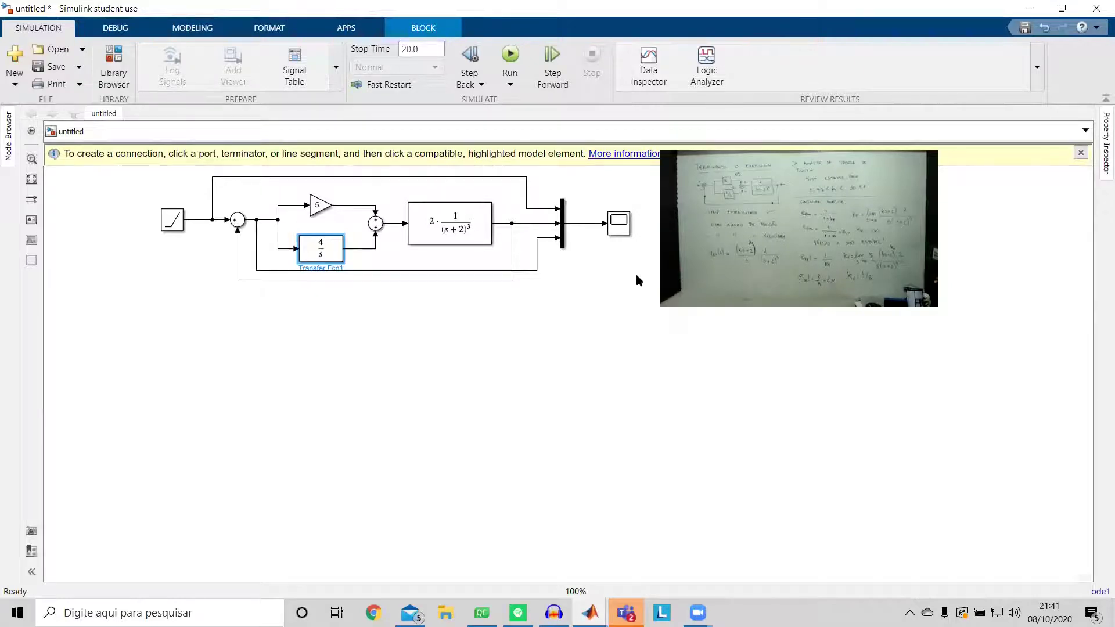
# - Run the ramp simulation with the 4/s branch and zoom in on the error curve in the Scope
pyautogui.click(510, 55)
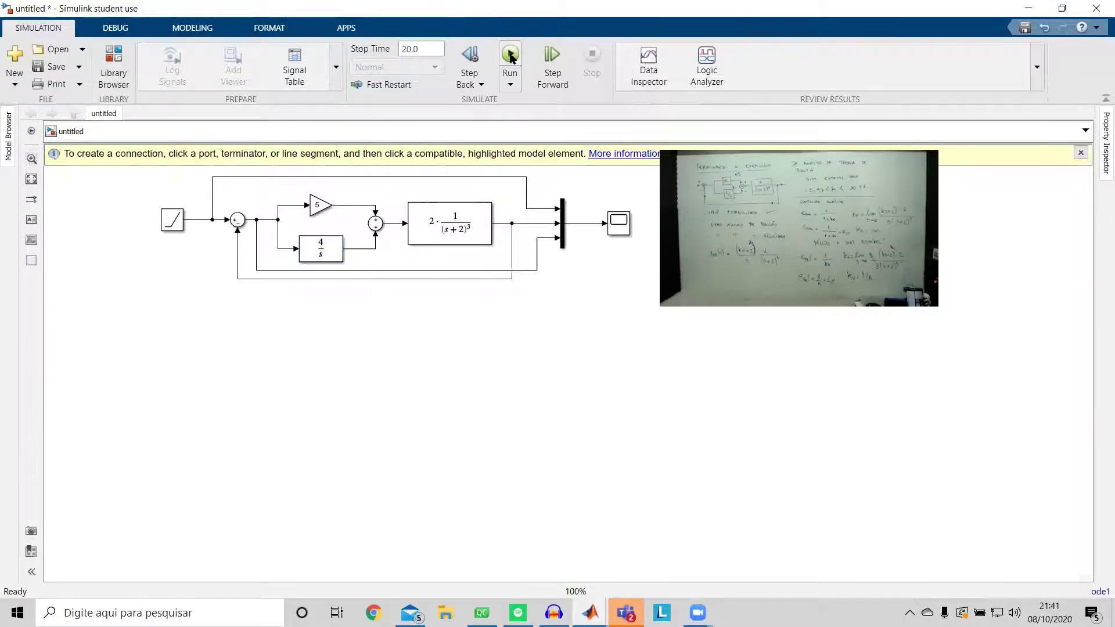
pyautogui.doubleClick(617, 235)
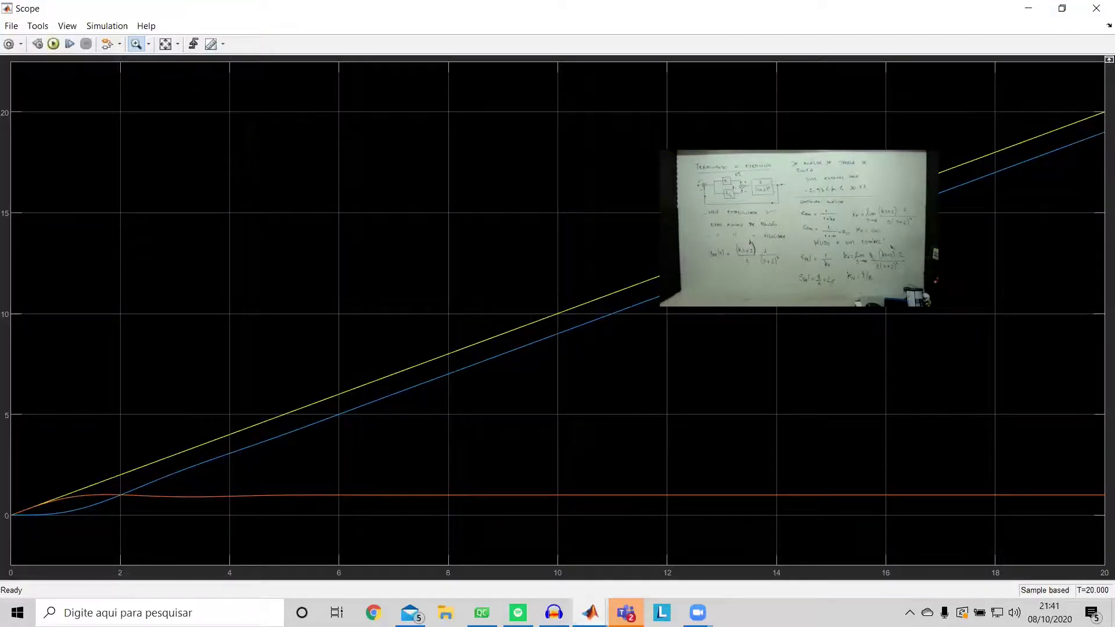
pyautogui.moveTo(774, 475); pyautogui.dragTo(7, 522)
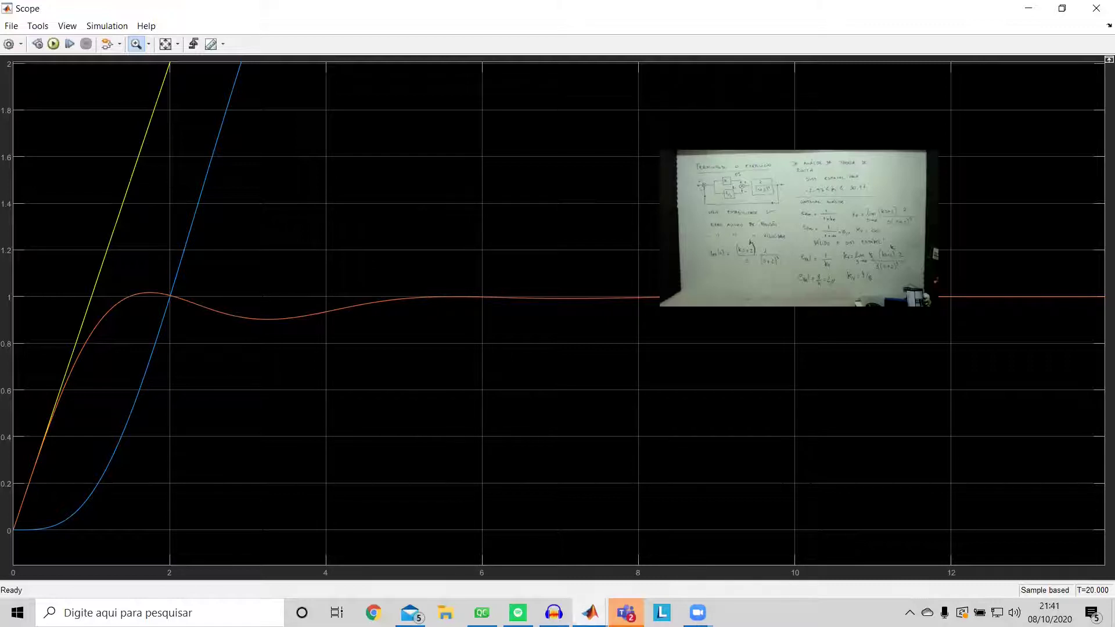
# - Return to the model and check the numerator coefficient in the 4/s Transfer Fcn block's parameters
pyautogui.click(590, 613)
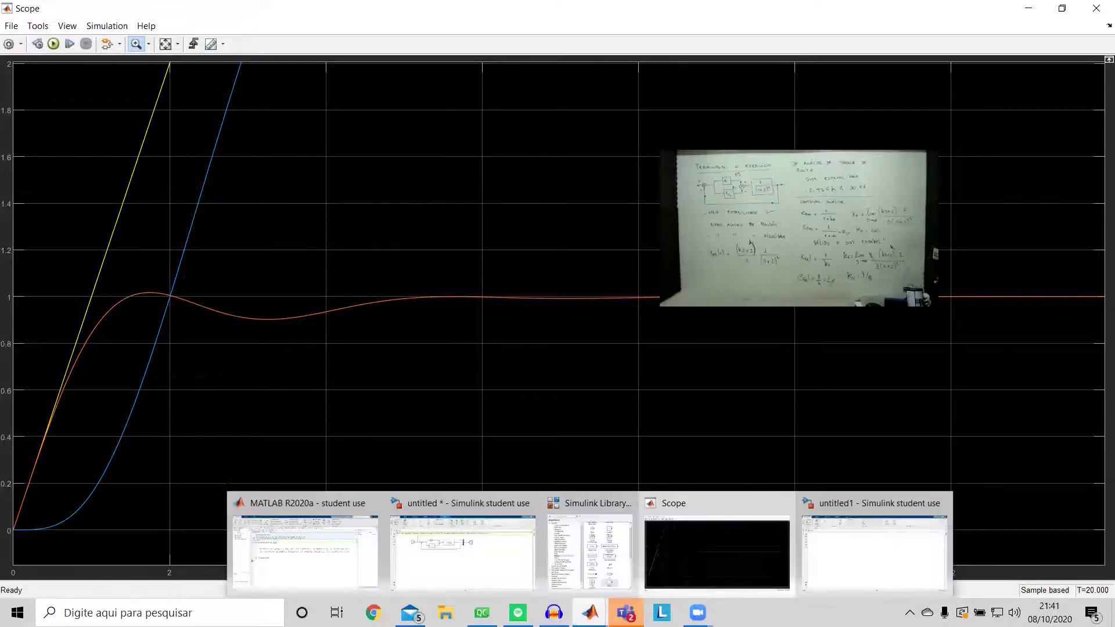
pyautogui.click(499, 558)
pyautogui.doubleClick(321, 245)
pyautogui.click(371, 210)
pyautogui.doubleClick(370, 210)
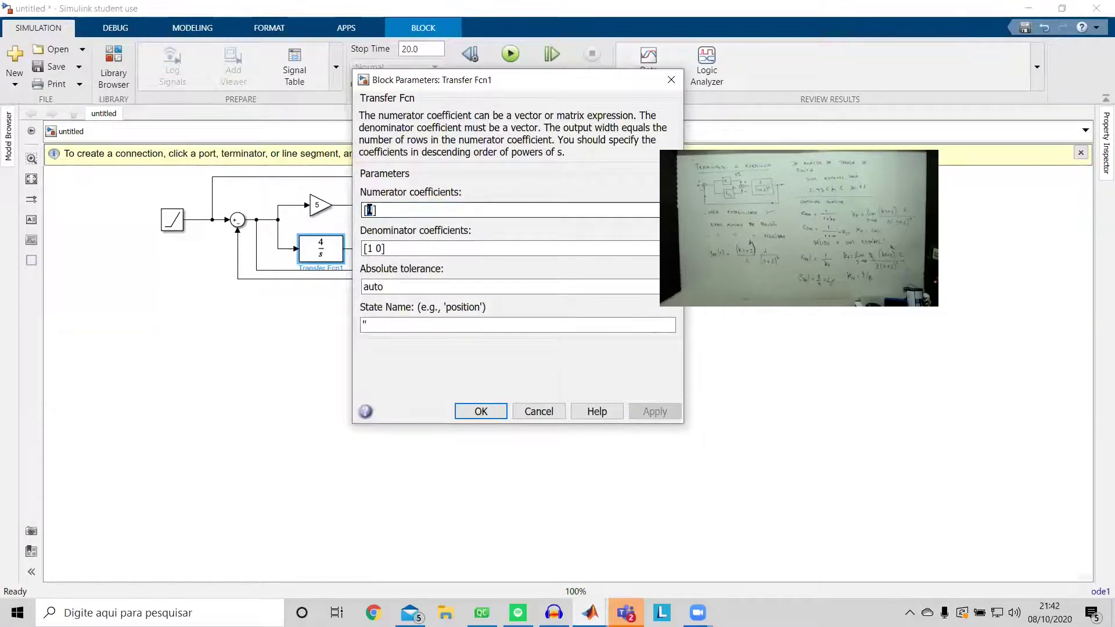
pyautogui.click(481, 411)
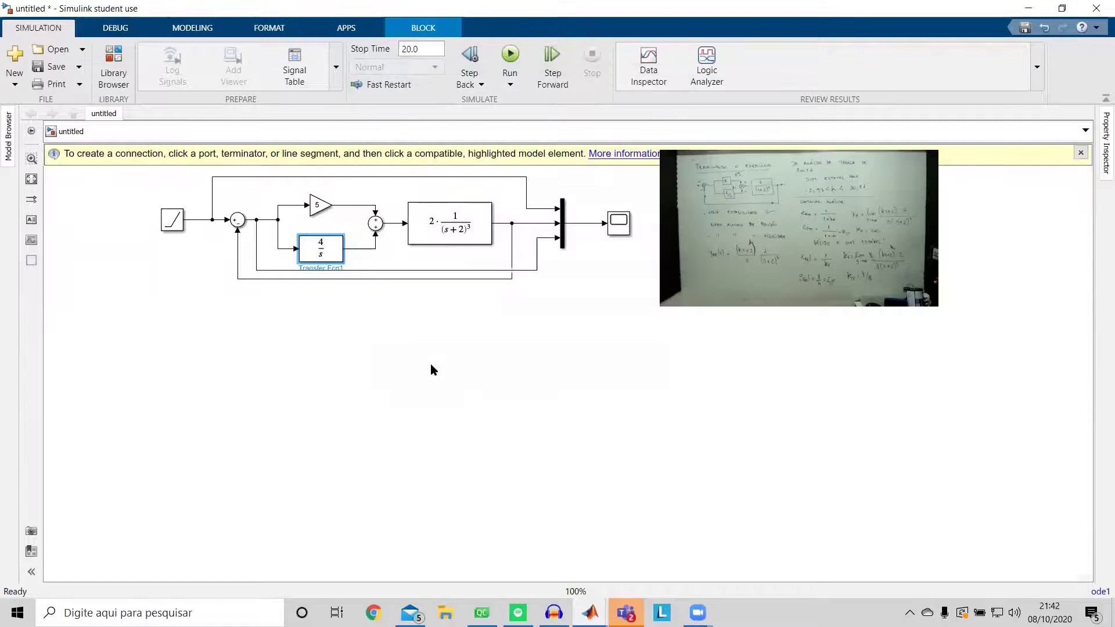
# - Set the numerator coefficient of the 4/s Transfer Fcn block to 0 and widen the block slightly
pyautogui.doubleClick(326, 249)
pyautogui.click(372, 210)
pyautogui.moveTo(372, 209); pyautogui.dragTo(367, 213)
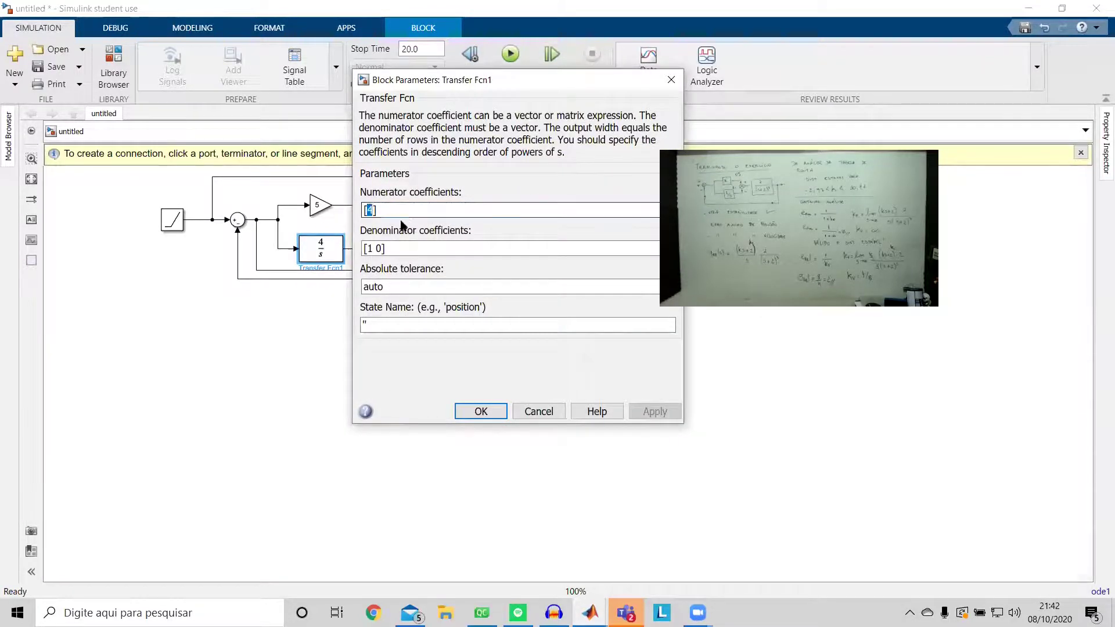
pyautogui.write('0')
pyautogui.press('Return')
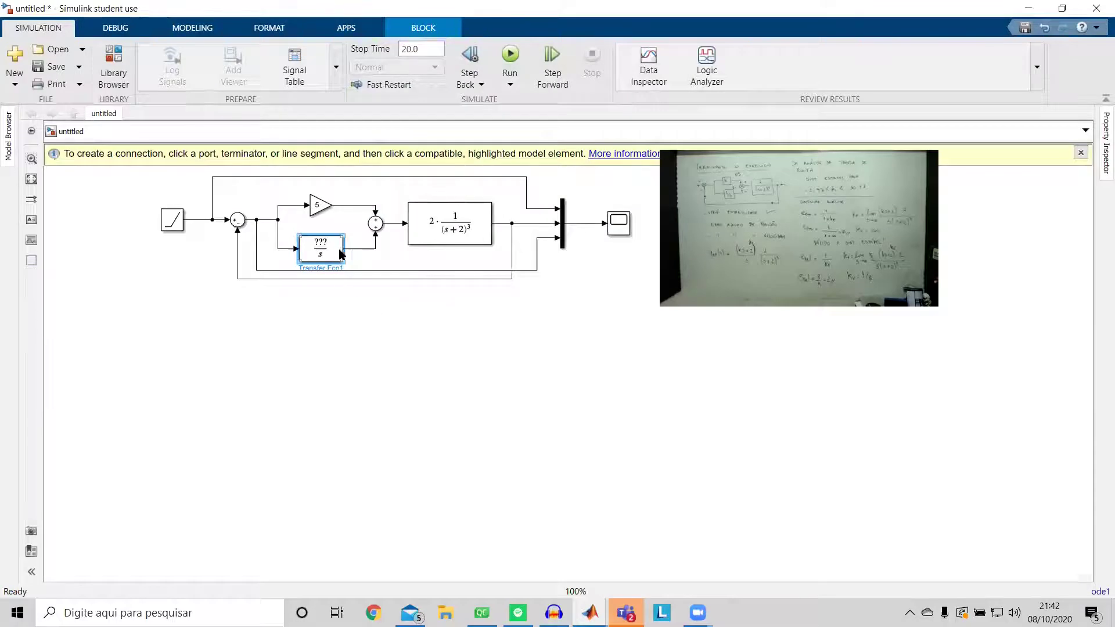
pyautogui.moveTo(344, 262)
pyautogui.mouseDown()
pyautogui.moveTo(361, 263)
pyautogui.moveTo(348, 260)
pyautogui.mouseUp()
# - Run the ramp simulation with only the proportional branch active and scale the Scope axes to fit the full signals
pyautogui.click(509, 55)
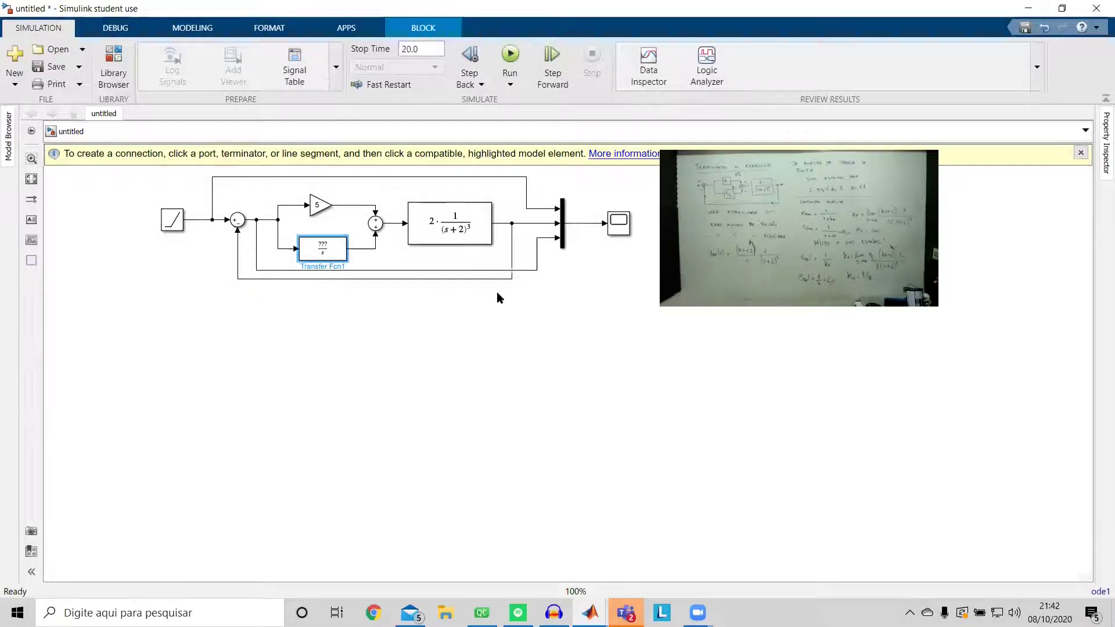
pyautogui.doubleClick(621, 226)
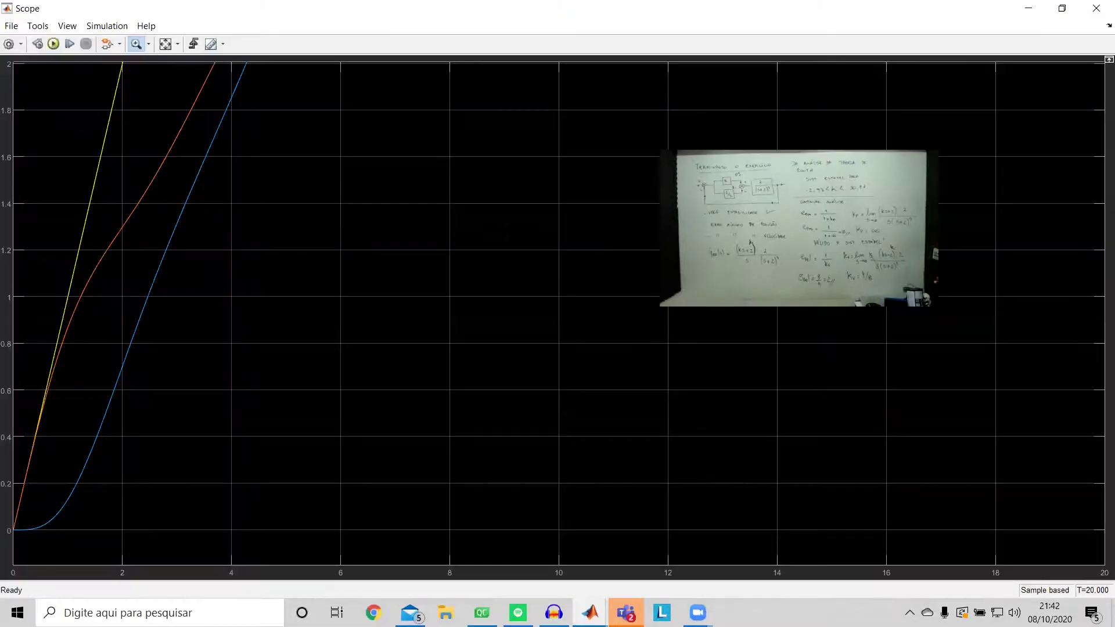
pyautogui.click(165, 45)
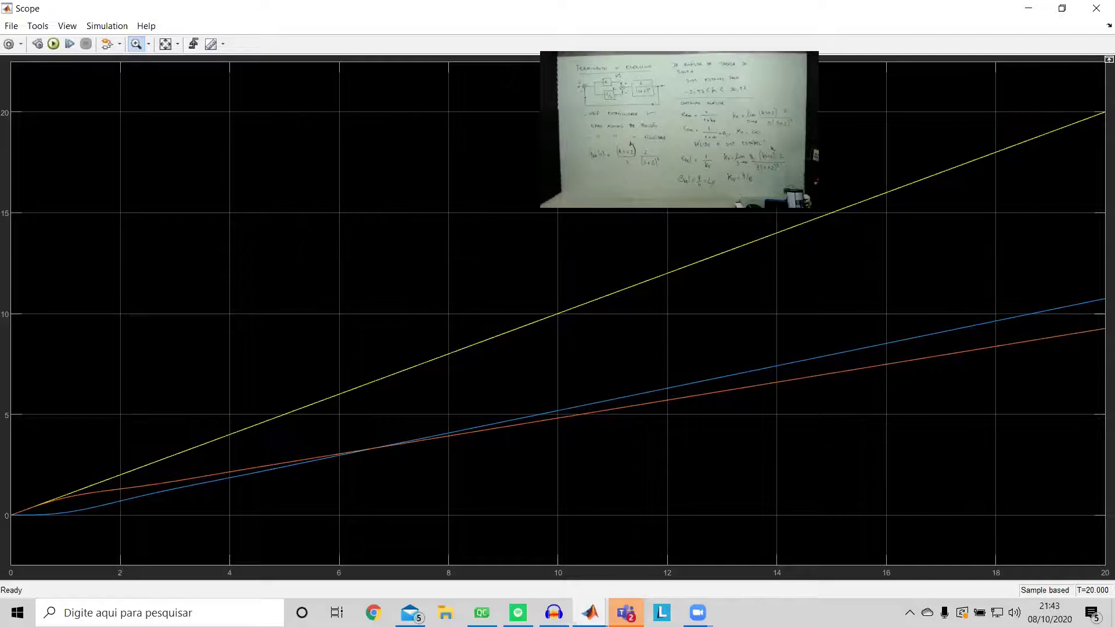
# - Switch to the blank model untitled1 and place a Transfer Fcn block from the Continuous library near the middle of the canvas
pyautogui.click(590, 613)
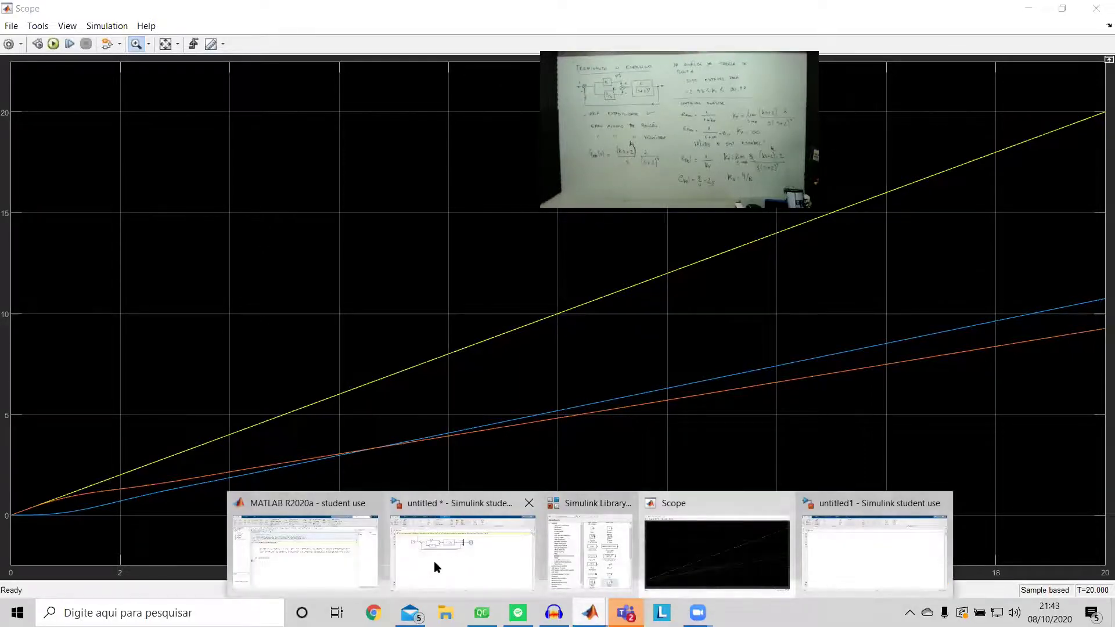
pyautogui.click(816, 556)
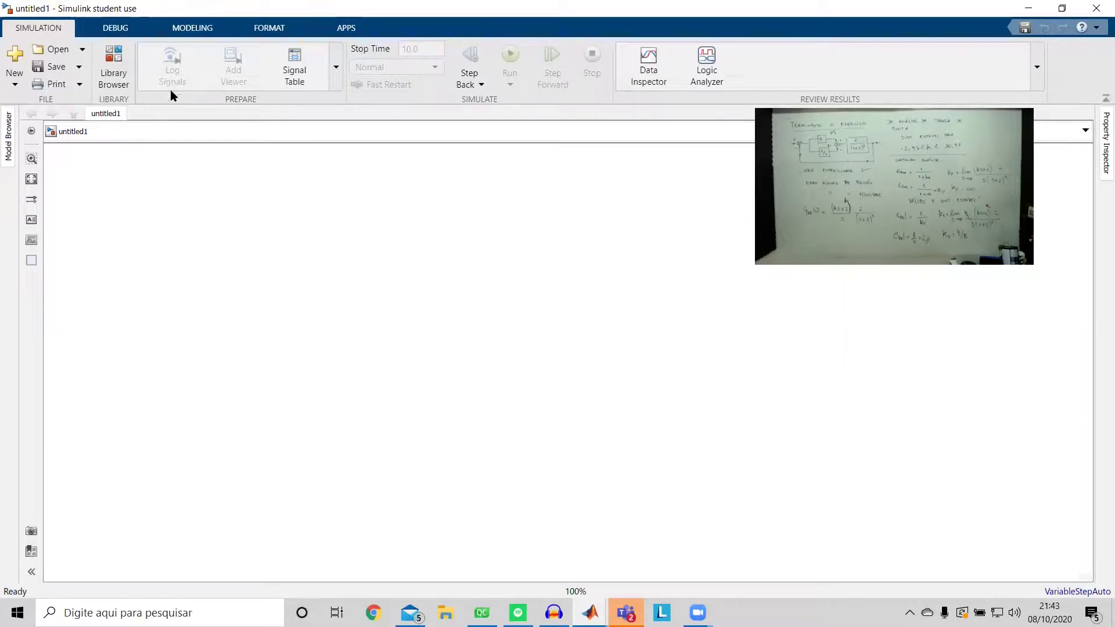
pyautogui.click(116, 60)
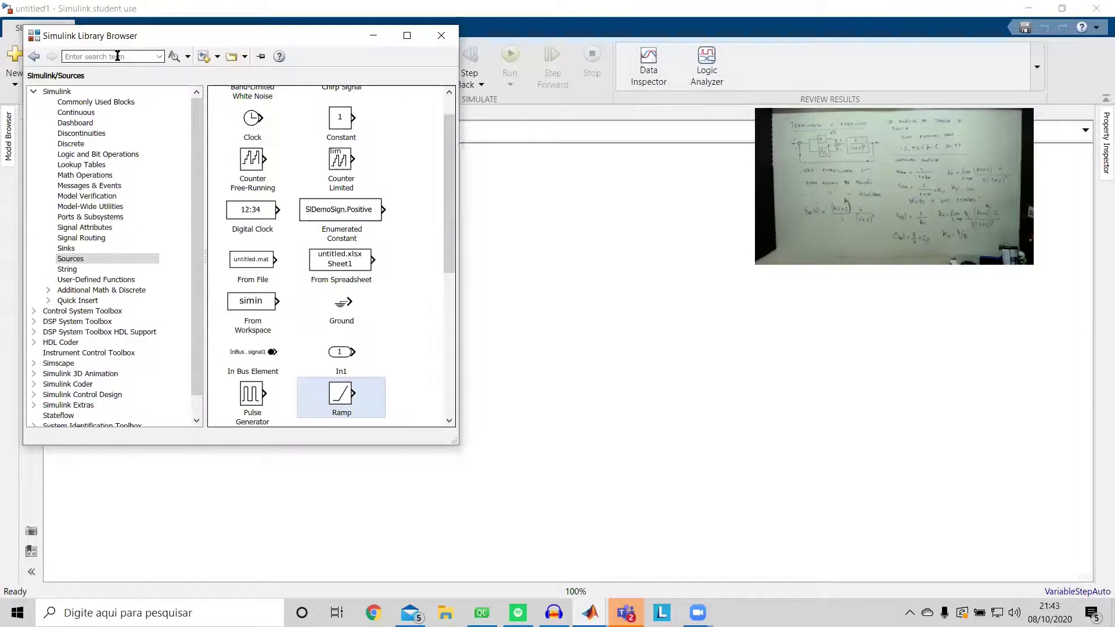
pyautogui.click(77, 112)
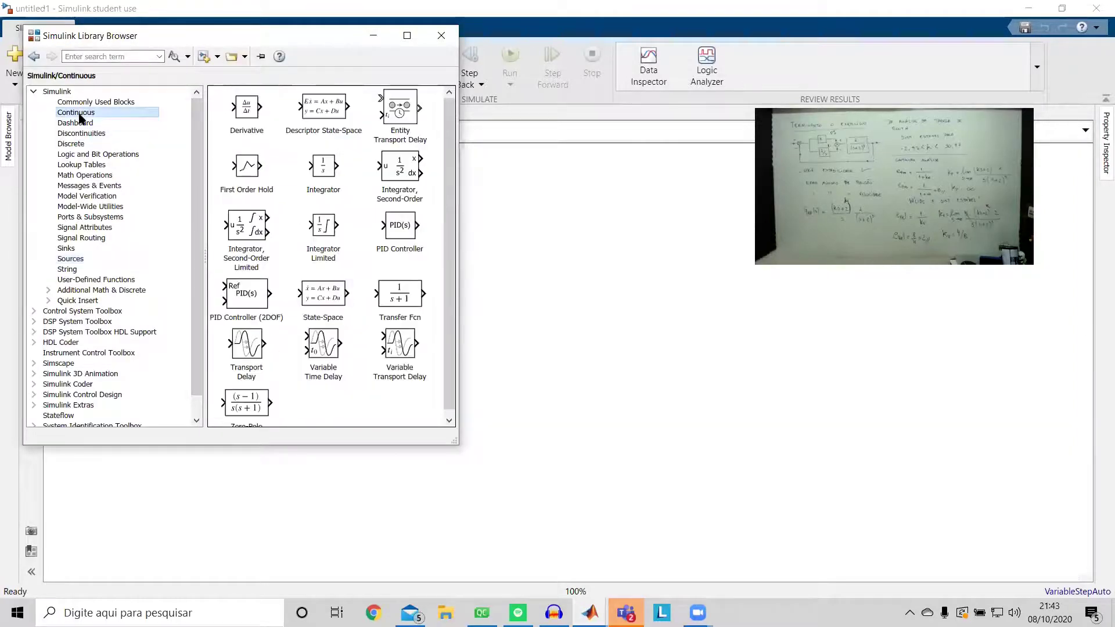
pyautogui.moveTo(400, 307); pyautogui.dragTo(546, 301)
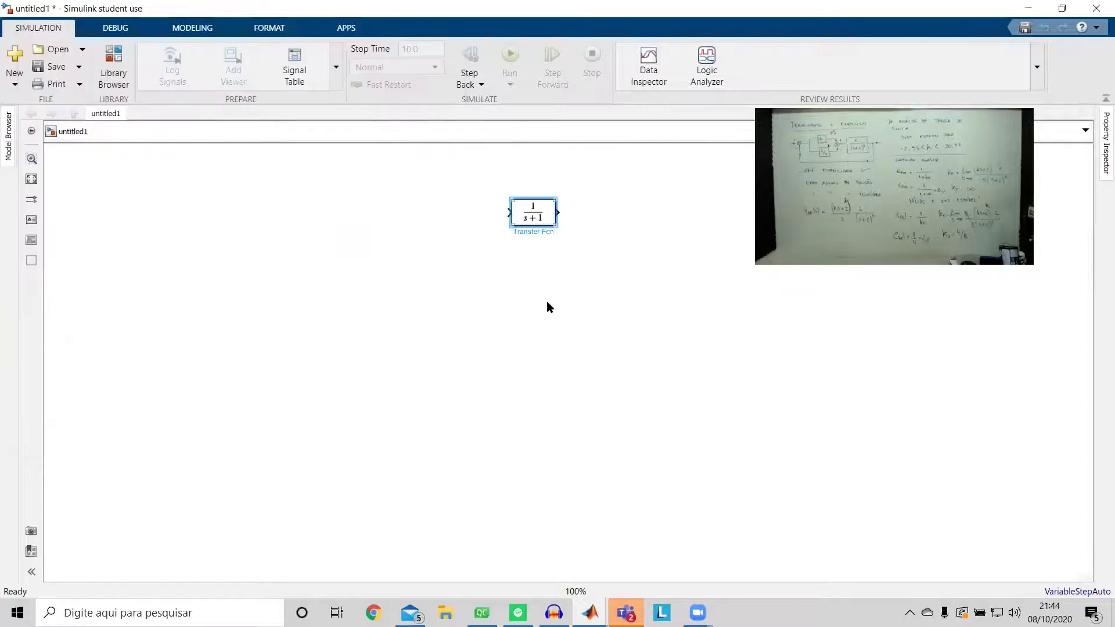
pyautogui.moveTo(532, 216); pyautogui.dragTo(465, 242)
# - Set the Transfer Fcn block's numerator to [10] and denominator to [1 3 2], and enlarge the block to show the full expression
pyautogui.doubleClick(465, 241)
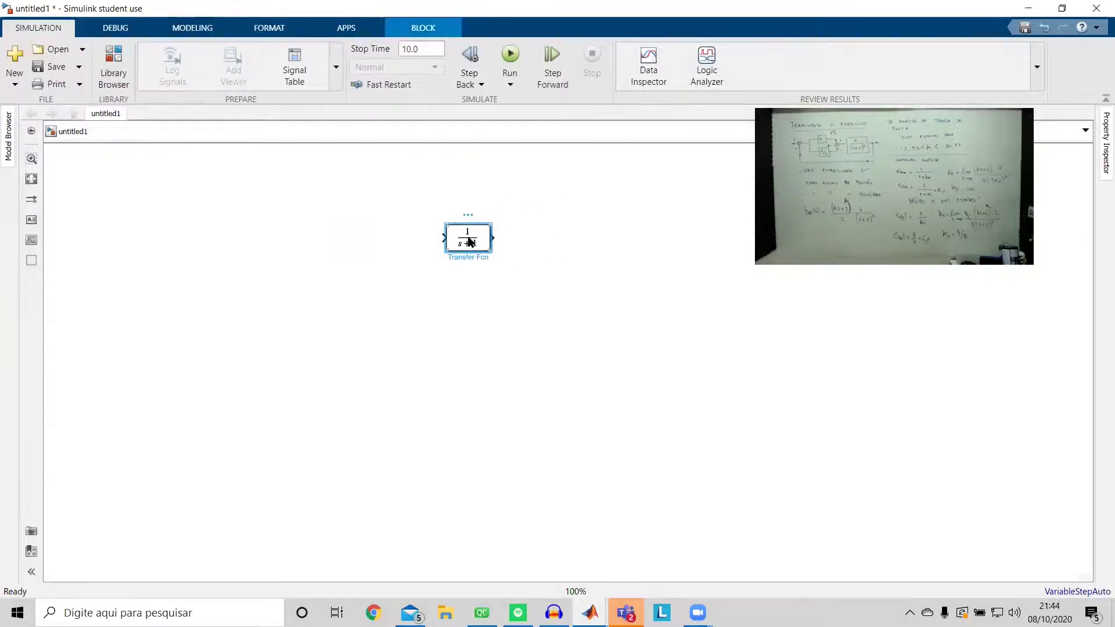
pyautogui.press('Tab')
pyautogui.click(608, 232)
pyautogui.press('BackSpace')
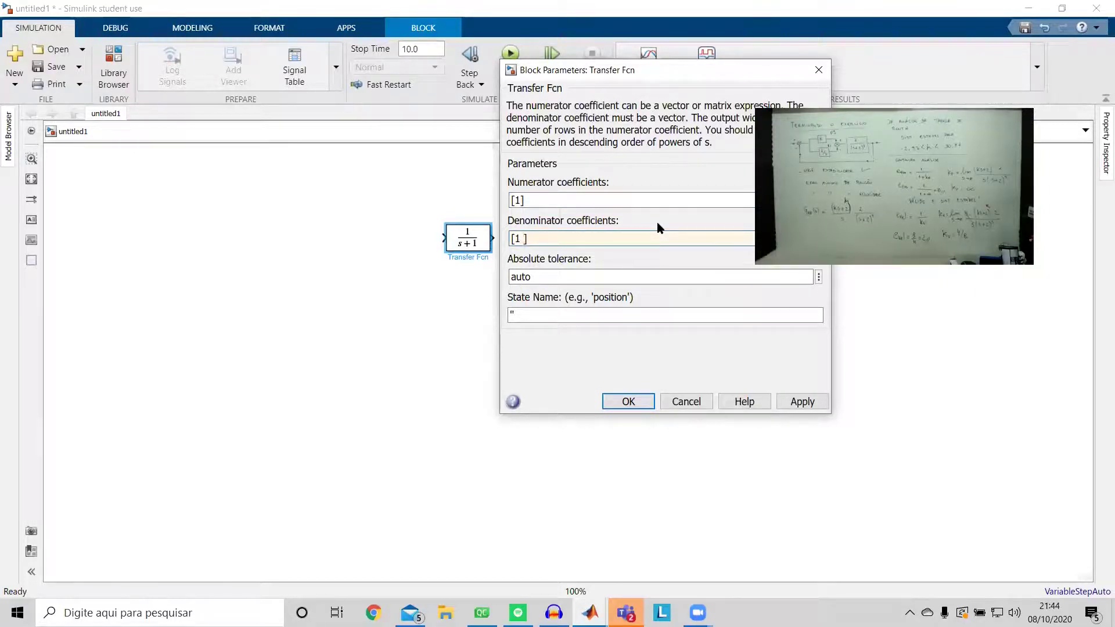
pyautogui.write('3 2')
pyautogui.doubleClick(517, 200)
pyautogui.click(519, 200)
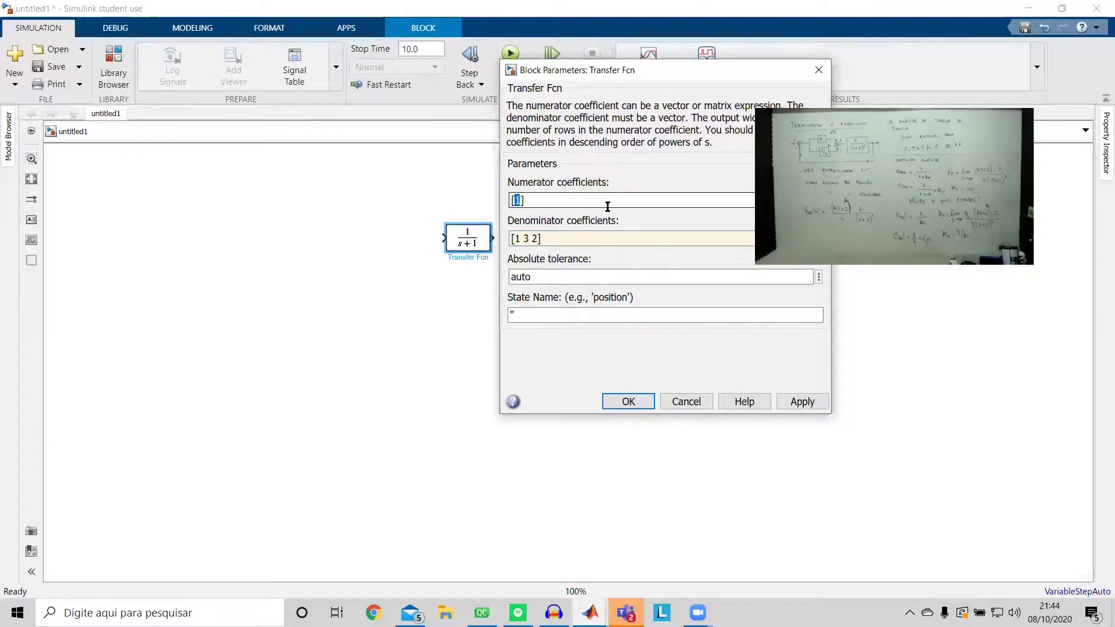
pyautogui.write('10')
pyautogui.click(628, 401)
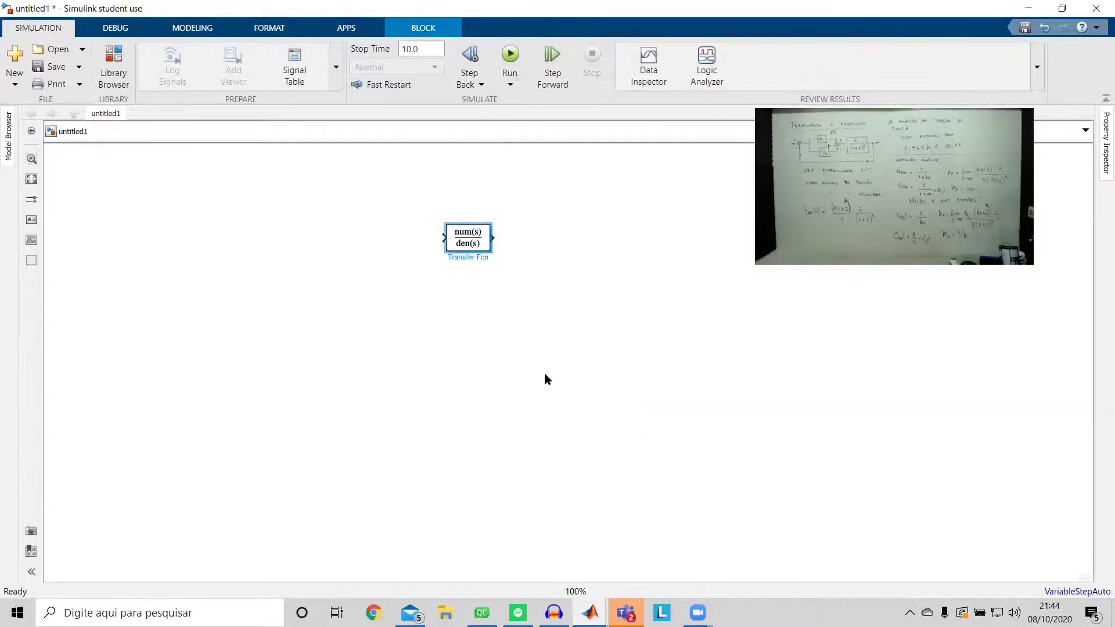
pyautogui.click(359, 374)
# - Add a Gain block from Commonly Used Blocks and connect its output to the Transfer Fcn input
pyautogui.click(113, 64)
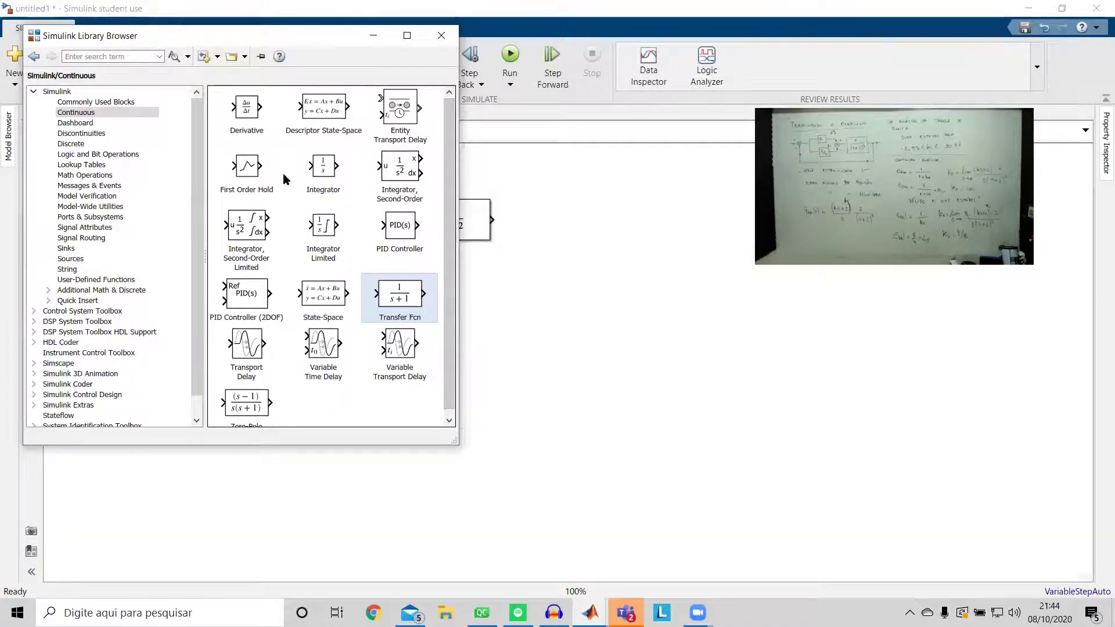
pyautogui.click(86, 103)
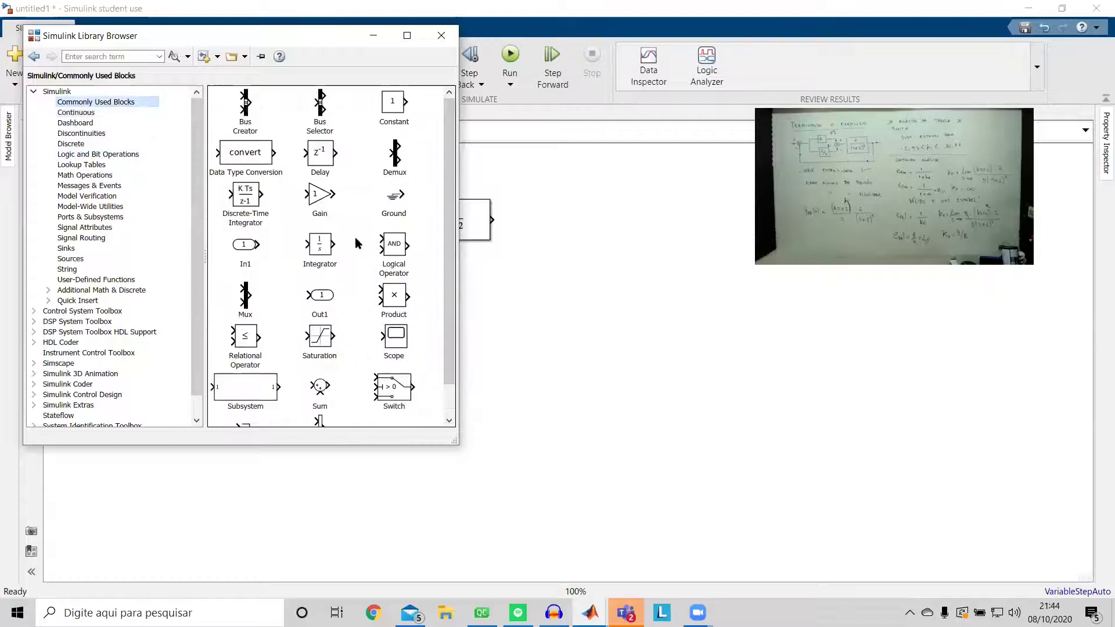
pyautogui.moveTo(309, 184)
pyautogui.mouseDown()
pyautogui.moveTo(560, 279)
pyautogui.moveTo(354, 225)
pyautogui.moveTo(380, 218)
pyautogui.moveTo(339, 219)
pyautogui.moveTo(318, 242)
pyautogui.moveTo(304, 209)
pyautogui.moveTo(390, 219)
pyautogui.moveTo(346, 230)
pyautogui.mouseUp()
pyautogui.click(463, 282)
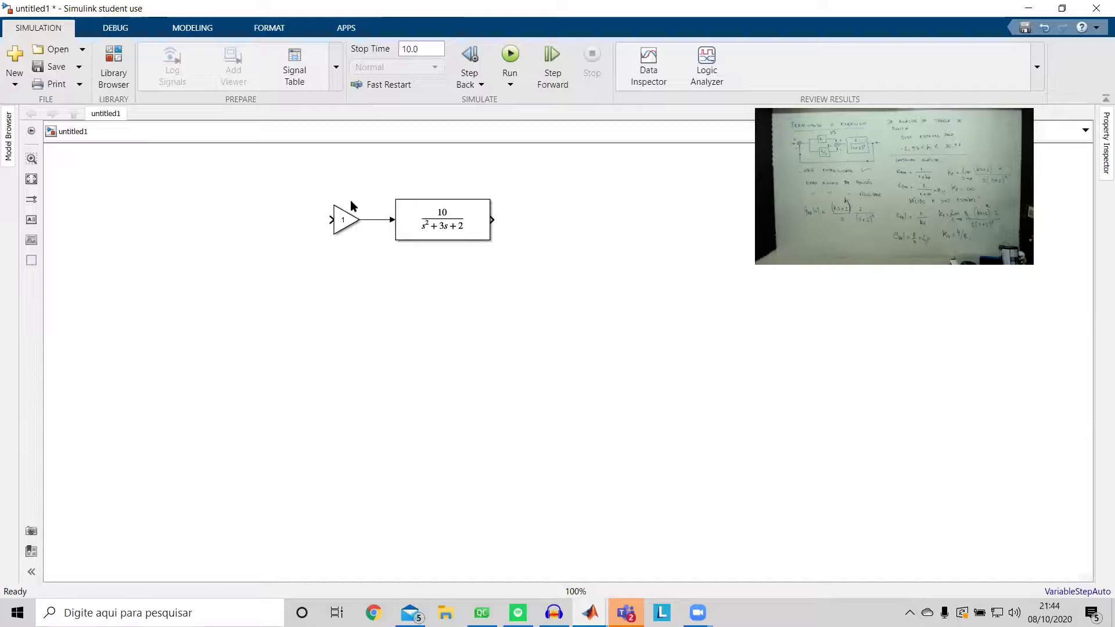
pyautogui.click(335, 235)
pyautogui.click(369, 272)
# - Add a Step source from the Sources library ahead of the Gain block, in line with its input
pyautogui.click(112, 72)
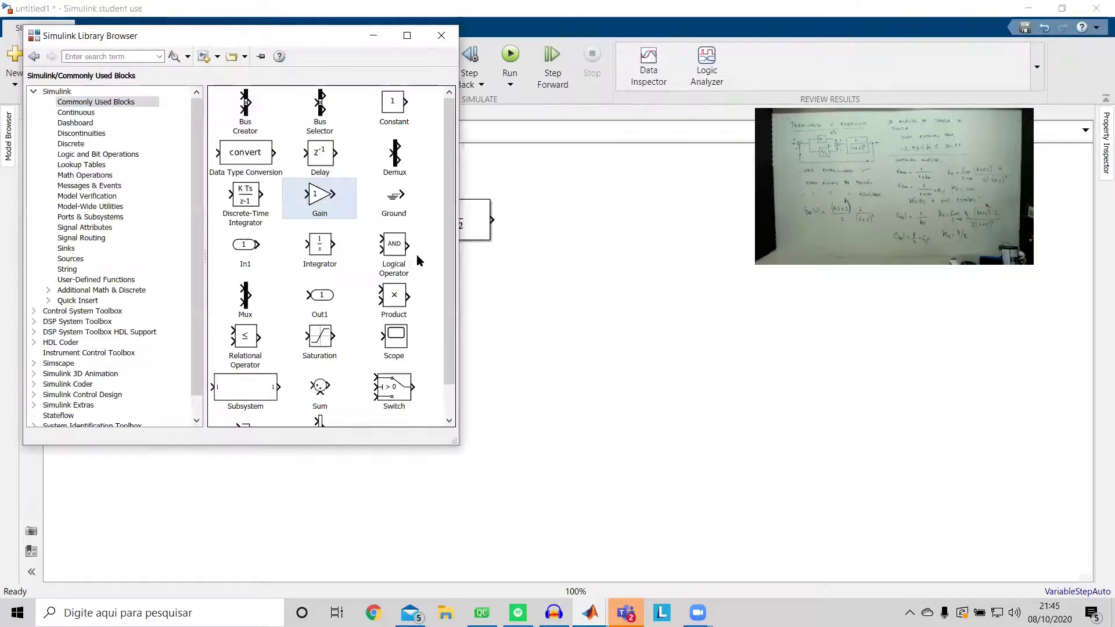
pyautogui.click(88, 257)
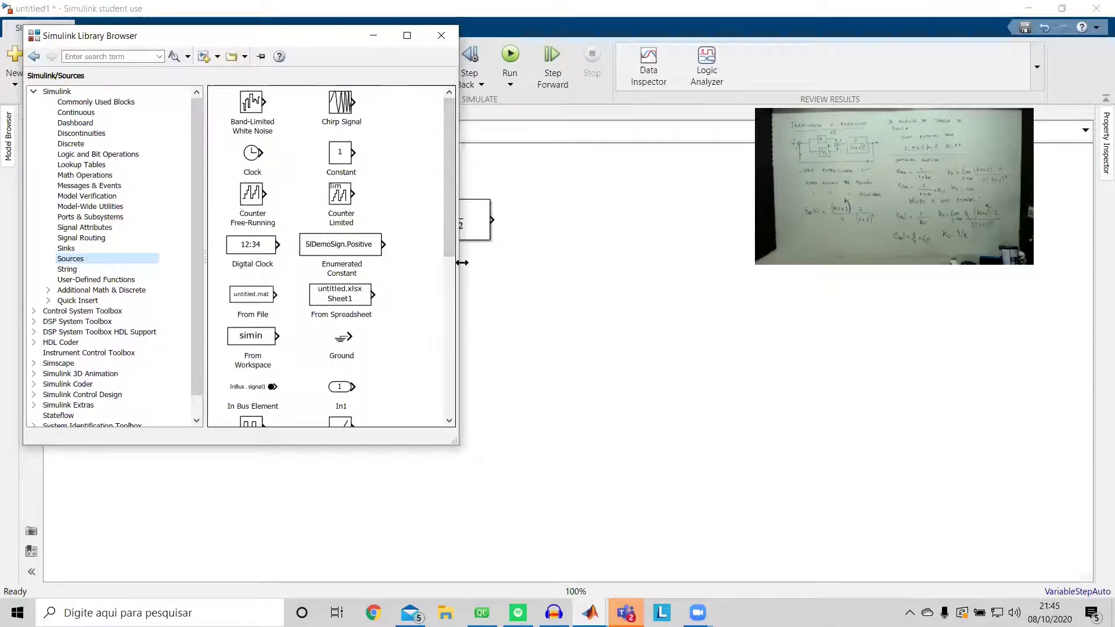
pyautogui.scroll(-5, 451, 253)
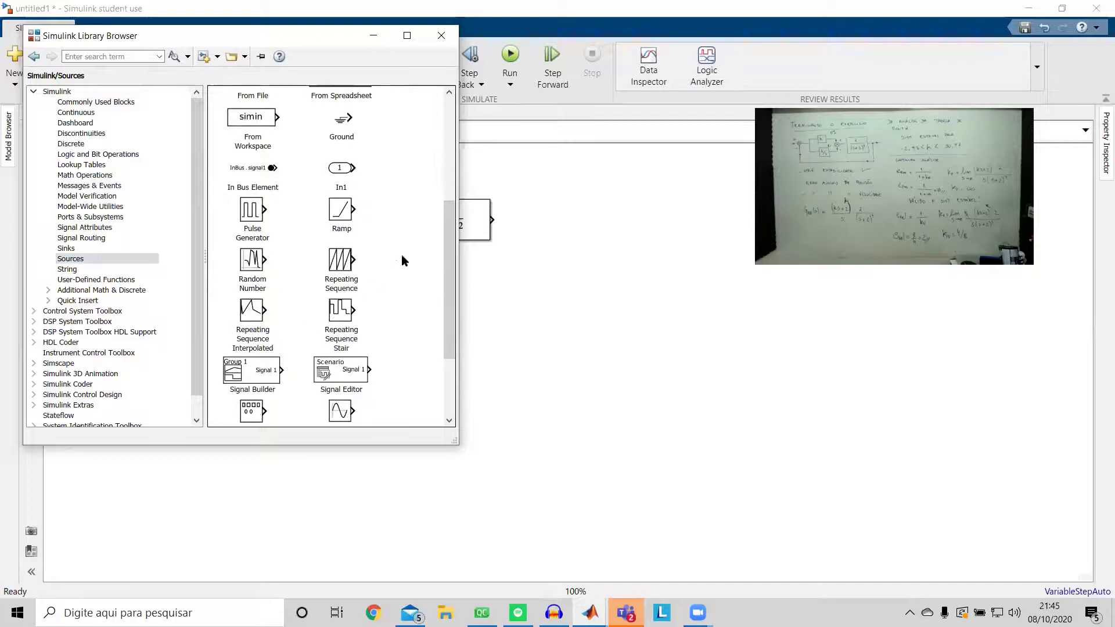
pyautogui.scroll(-3, 451, 275)
pyautogui.moveTo(256, 348); pyautogui.dragTo(235, 228)
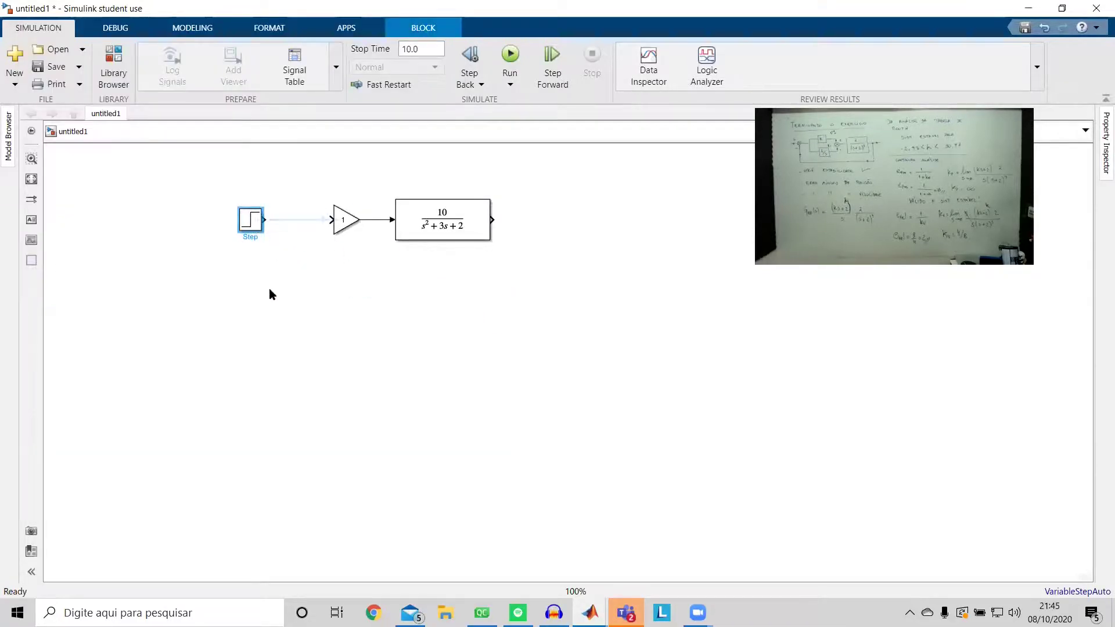
# - Add a Sum block from Commonly Used Blocks to an empty area below the block chain
pyautogui.click(112, 61)
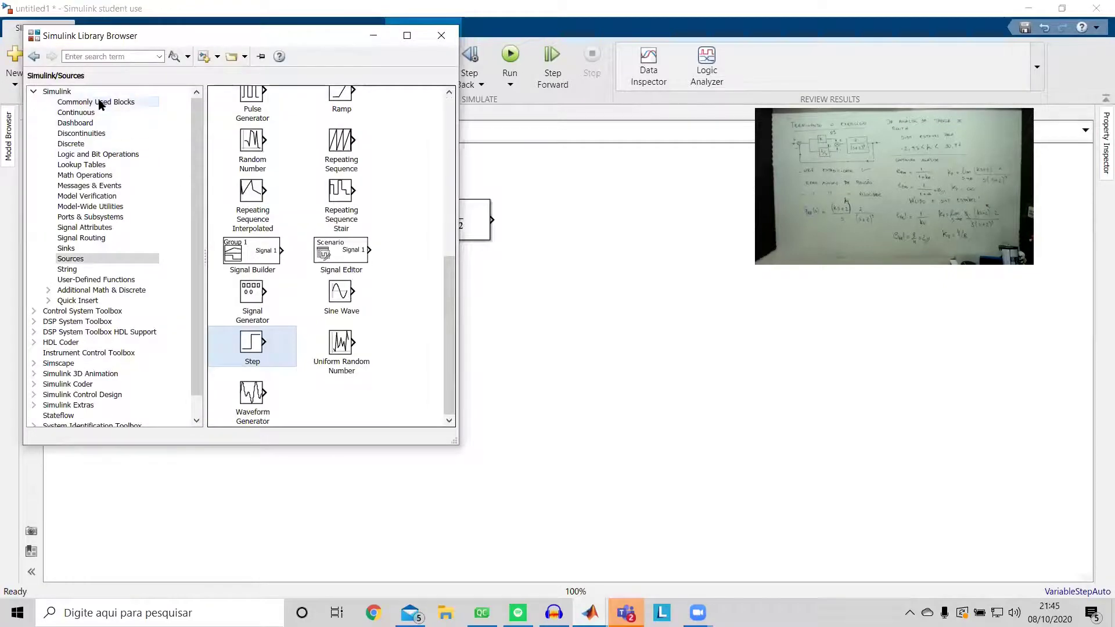
pyautogui.click(151, 102)
pyautogui.scroll(-2, 450, 243)
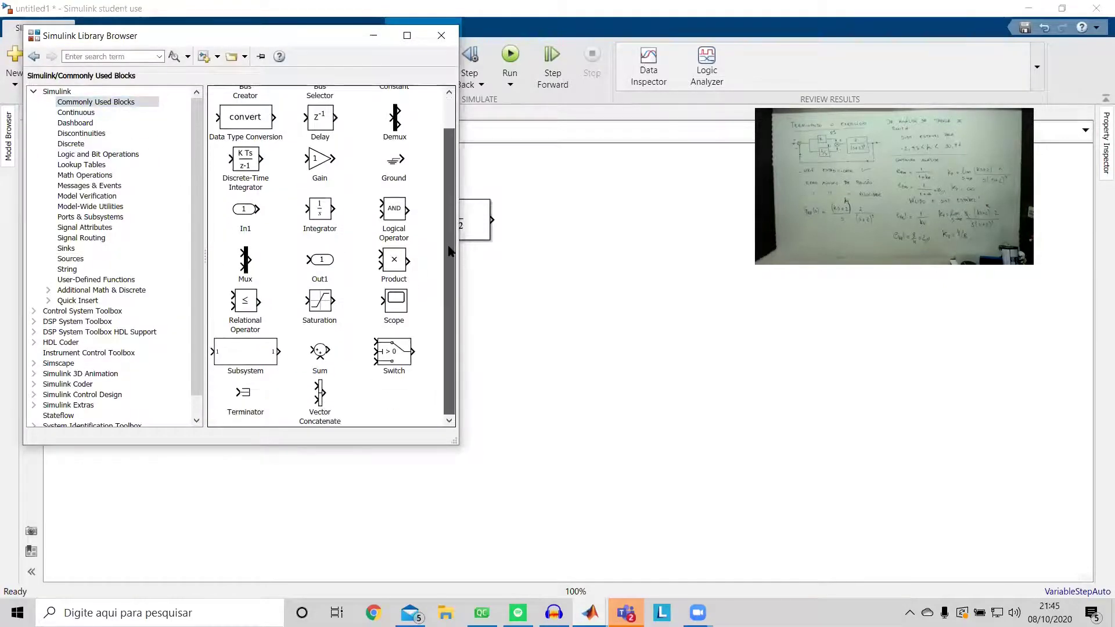
pyautogui.moveTo(320, 351); pyautogui.dragTo(557, 308)
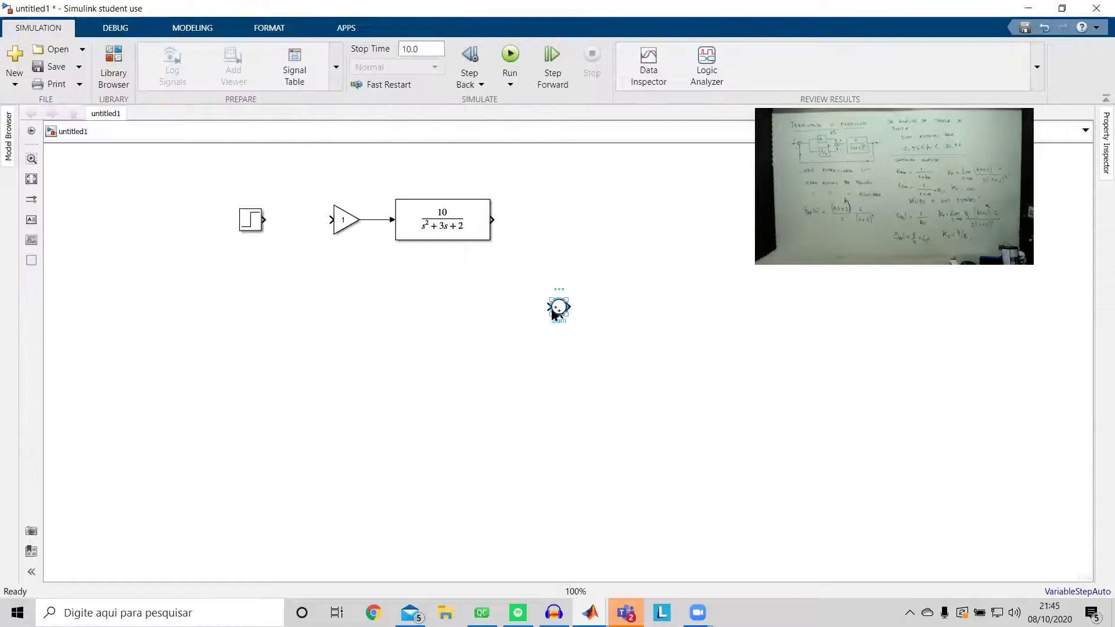
# - Set the Sum block's list of signs to |+- and connect the block between the Step source and the Gain
pyautogui.doubleClick(556, 309)
pyautogui.click(621, 323)
pyautogui.click(627, 324)
pyautogui.press('BackSpace')
pyautogui.press('BackSpace')
pyautogui.press('BackSpace')
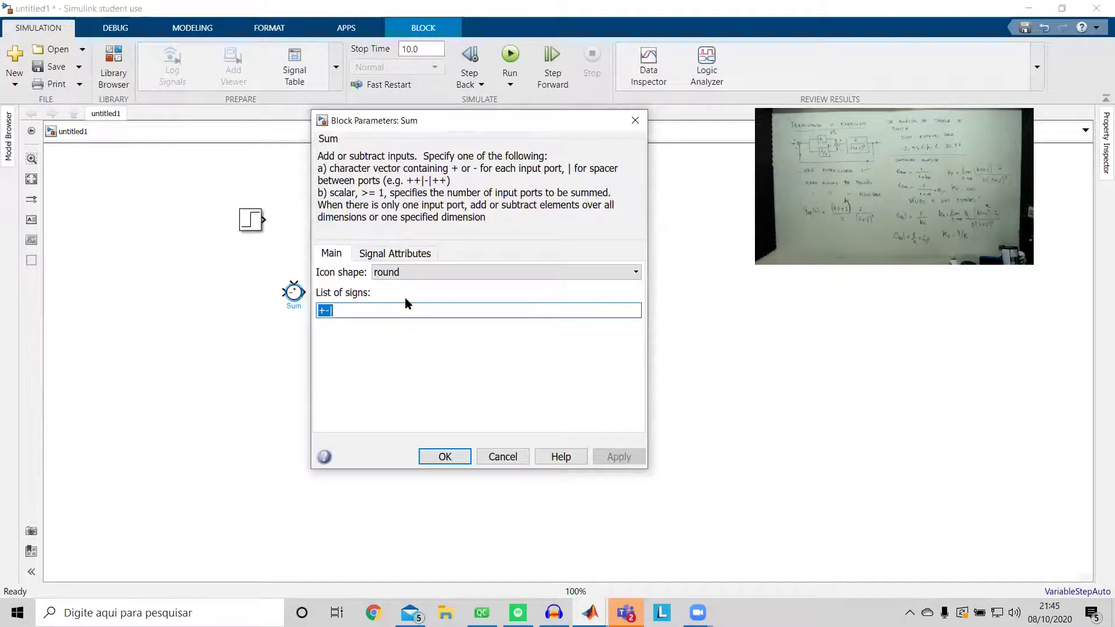
pyautogui.press('BackSpace')
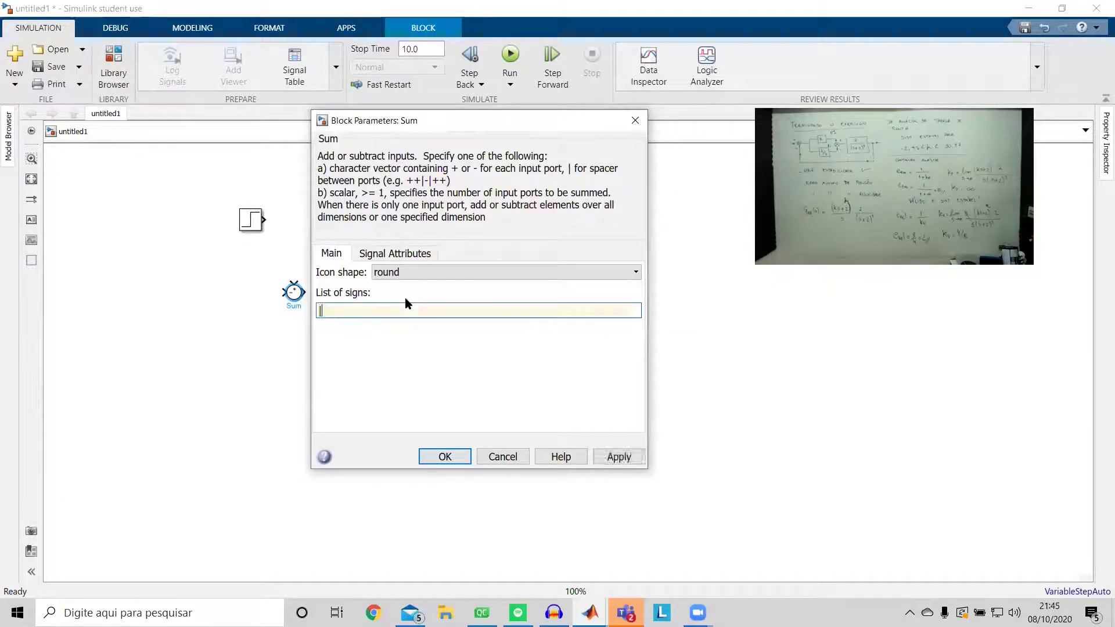
pyautogui.write('|+-')
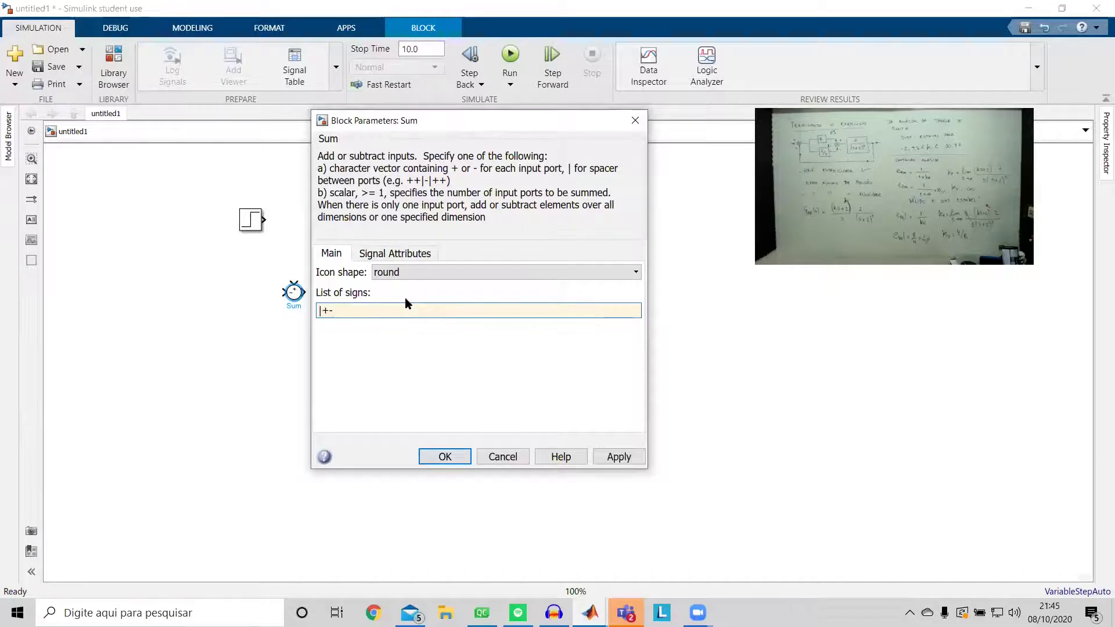
pyautogui.press('Return')
pyautogui.moveTo(294, 292); pyautogui.dragTo(330, 219)
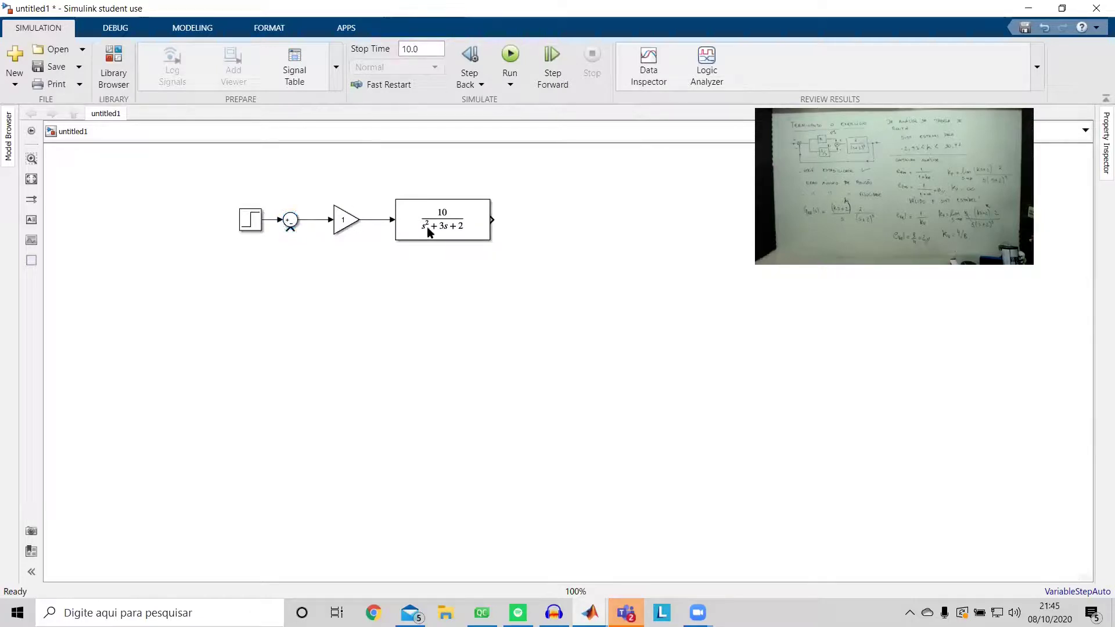
# - Add a Scope block and connect it to the Transfer Fcn output, aligned with the other blocks
pyautogui.click(114, 67)
pyautogui.moveTo(400, 301); pyautogui.dragTo(589, 240)
pyautogui.moveTo(582, 246); pyautogui.dragTo(552, 228)
pyautogui.moveTo(505, 265); pyautogui.dragTo(449, 282)
pyautogui.click(525, 235)
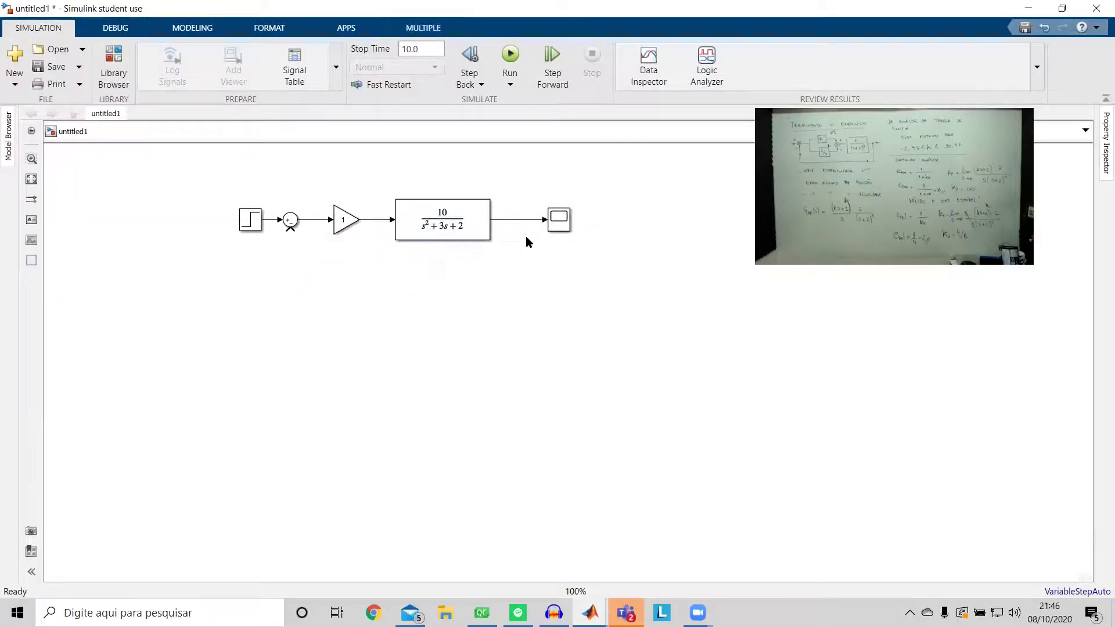
# - Branch the Transfer Fcn output back to the Sum block's negative input, routing the feedback line below the blocks
pyautogui.moveTo(518, 219); pyautogui.dragTo(291, 232)
pyautogui.moveTo(410, 259); pyautogui.dragTo(441, 276)
pyautogui.click(569, 244)
pyautogui.click(326, 242)
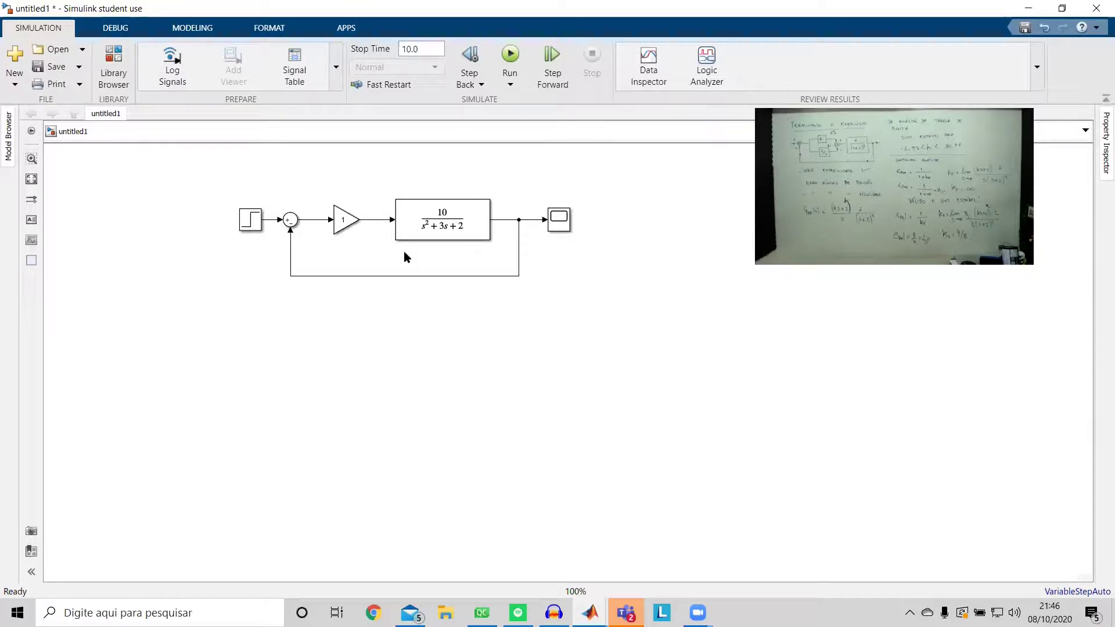
# - Check the Step source block's parameters
pyautogui.click(463, 248)
pyautogui.doubleClick(251, 228)
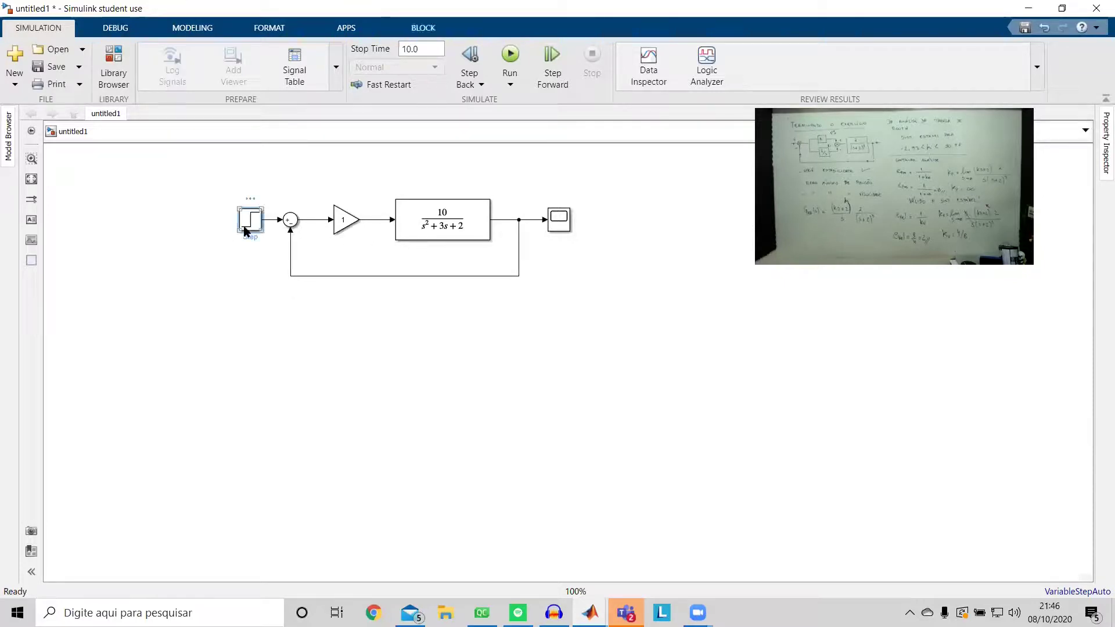
pyautogui.click(461, 361)
# - Add a Mux block from the Simulink library just before the Scope and branch the Transfer Fcn output into it
pyautogui.click(117, 73)
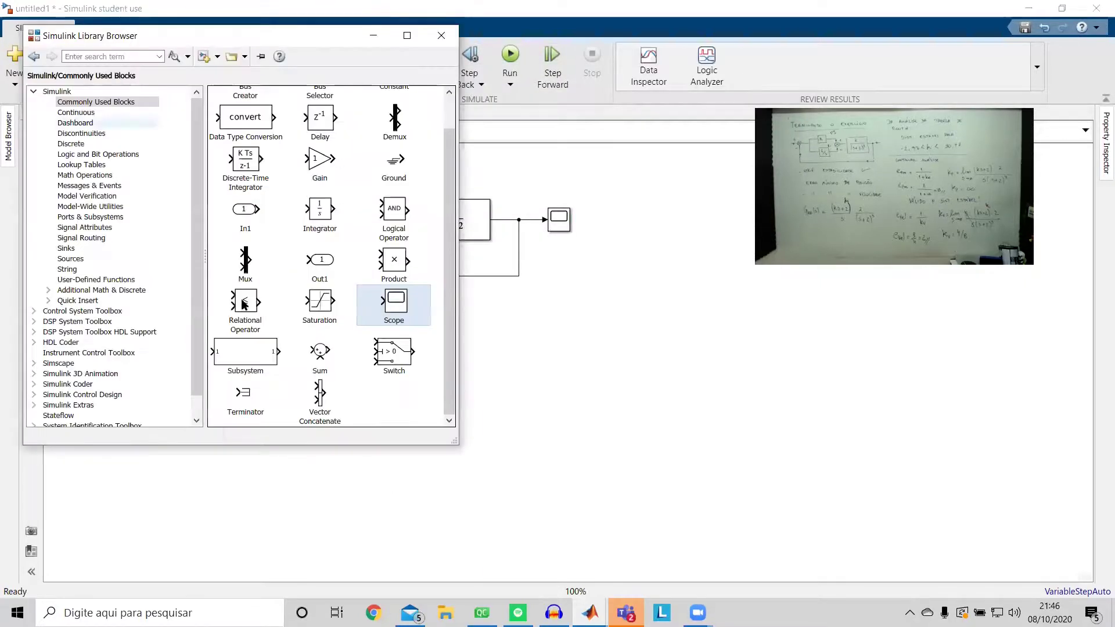
pyautogui.moveTo(308, 37); pyautogui.dragTo(498, 310)
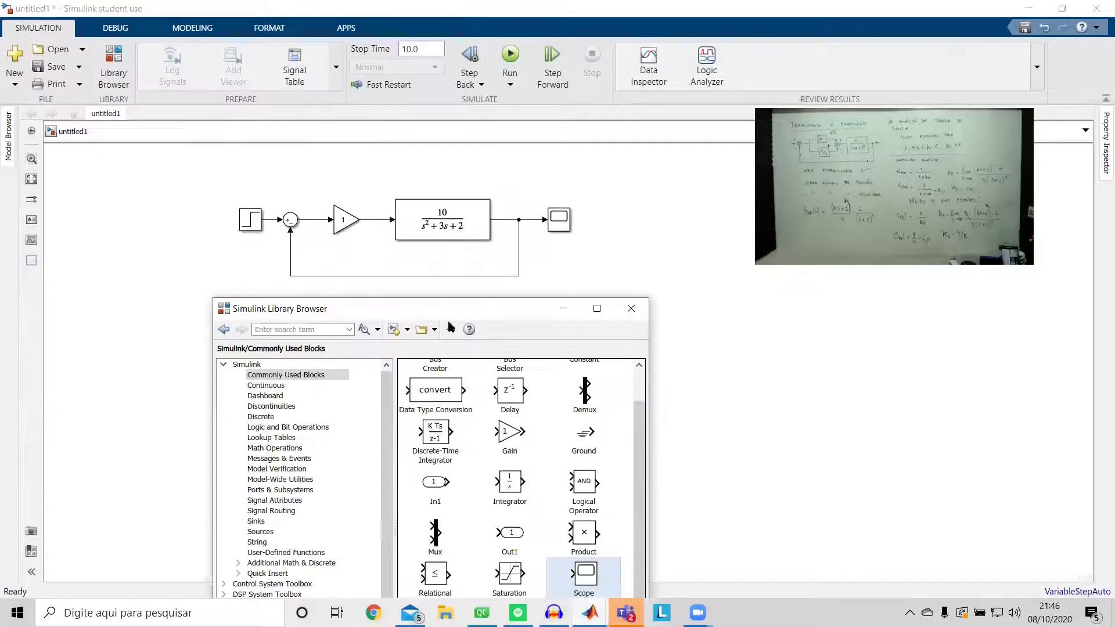
pyautogui.moveTo(443, 541)
pyautogui.mouseDown()
pyautogui.moveTo(573, 326)
pyautogui.moveTo(585, 224)
pyautogui.moveTo(637, 225)
pyautogui.moveTo(584, 258)
pyautogui.mouseUp()
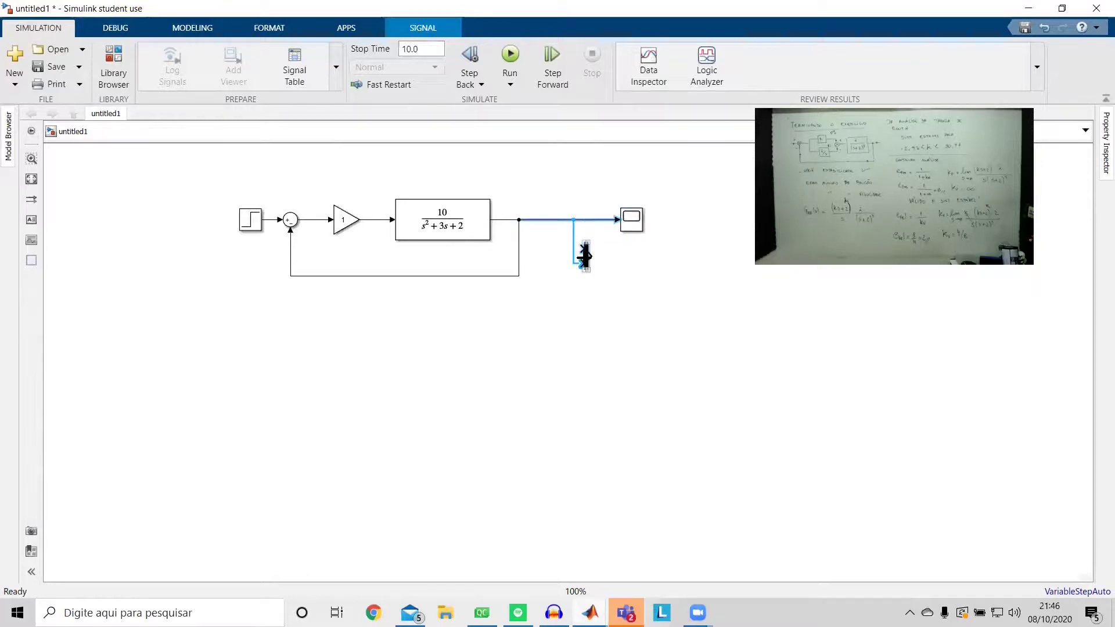
# - Set the Mux block's number of inputs to 3
pyautogui.click(605, 258)
pyautogui.rightClick(585, 256)
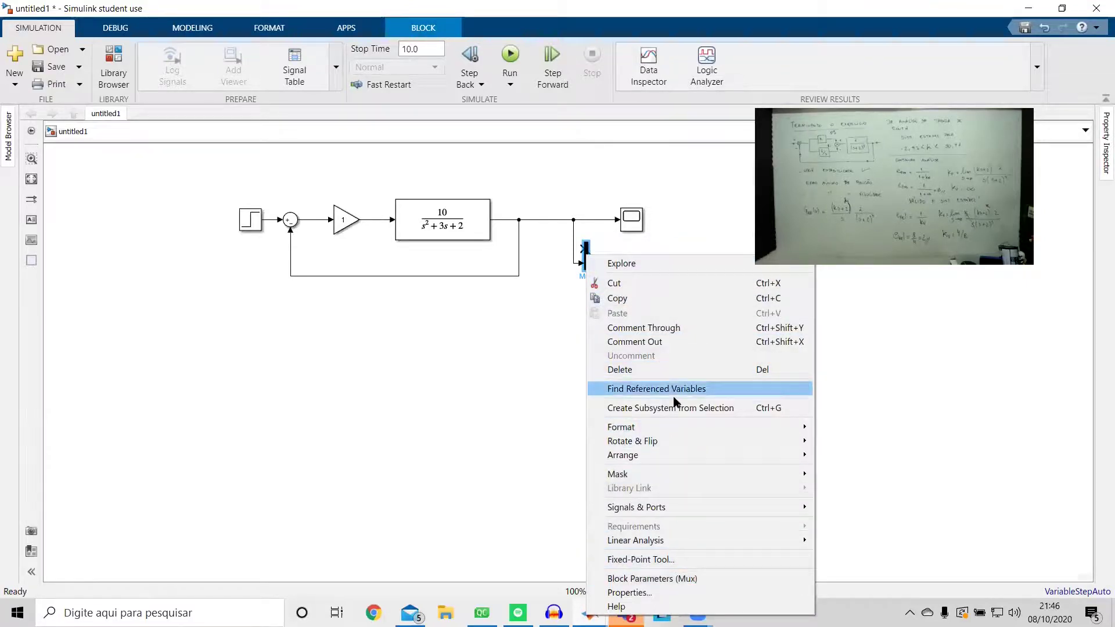
pyautogui.click(532, 389)
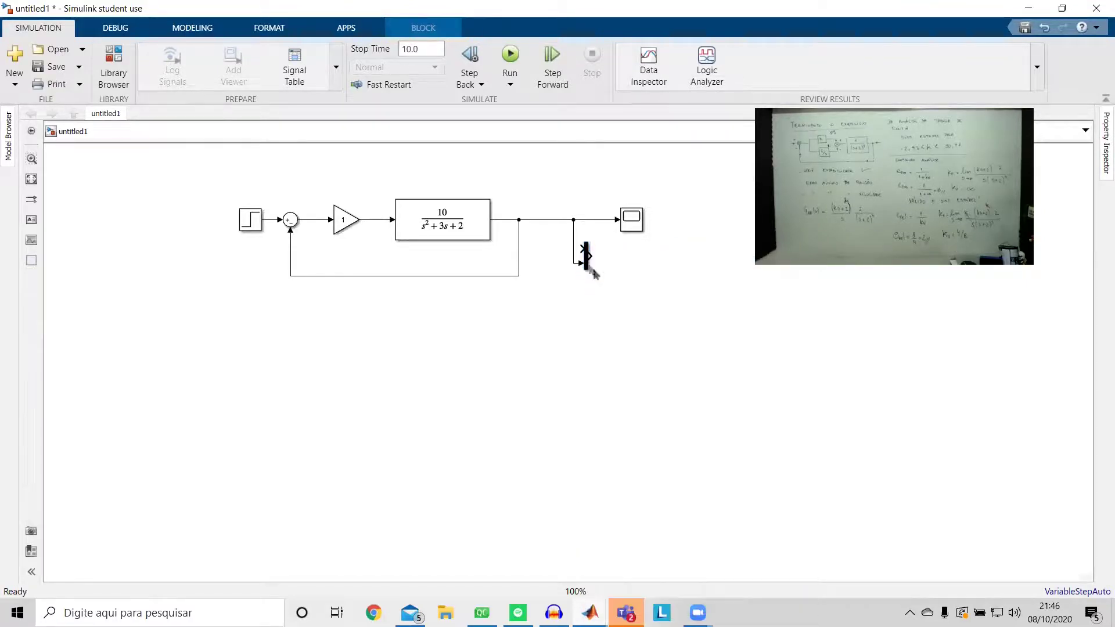
pyautogui.doubleClick(587, 264)
pyautogui.press('Return')
# - Wire the Step signal, the plant output and the Sum error signal into the Mux, and feed its output to the Scope
pyautogui.moveTo(581, 250); pyautogui.dragTo(540, 179)
pyautogui.press('Delete')
pyautogui.moveTo(270, 220); pyautogui.dragTo(581, 249)
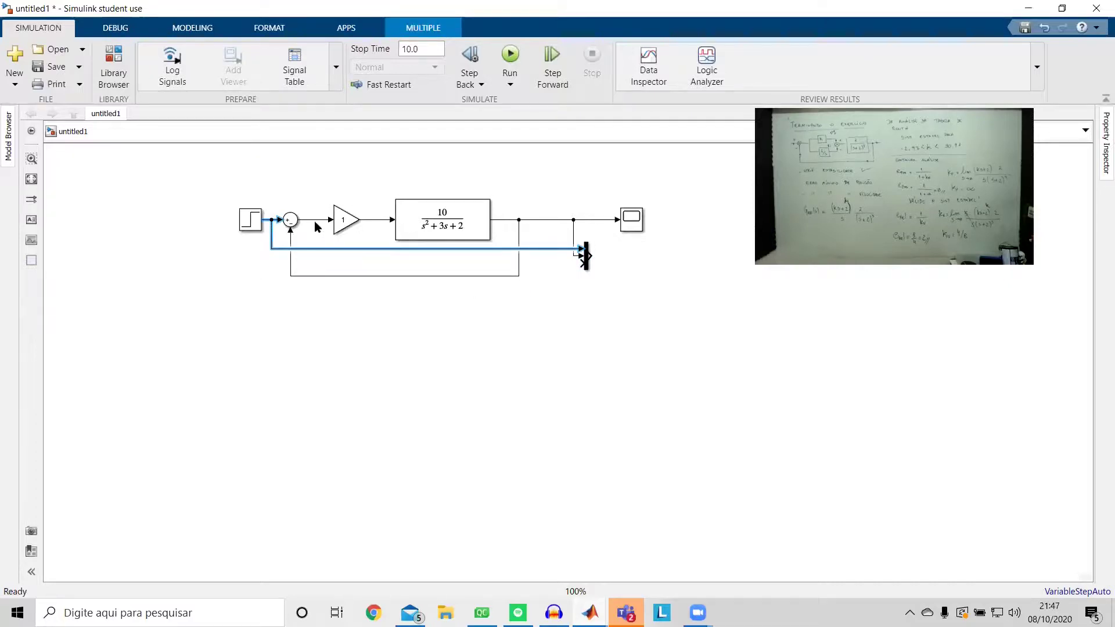
pyautogui.moveTo(315, 221)
pyautogui.mouseDown()
pyautogui.moveTo(586, 292)
pyautogui.moveTo(583, 263)
pyautogui.moveTo(621, 220)
pyautogui.mouseUp()
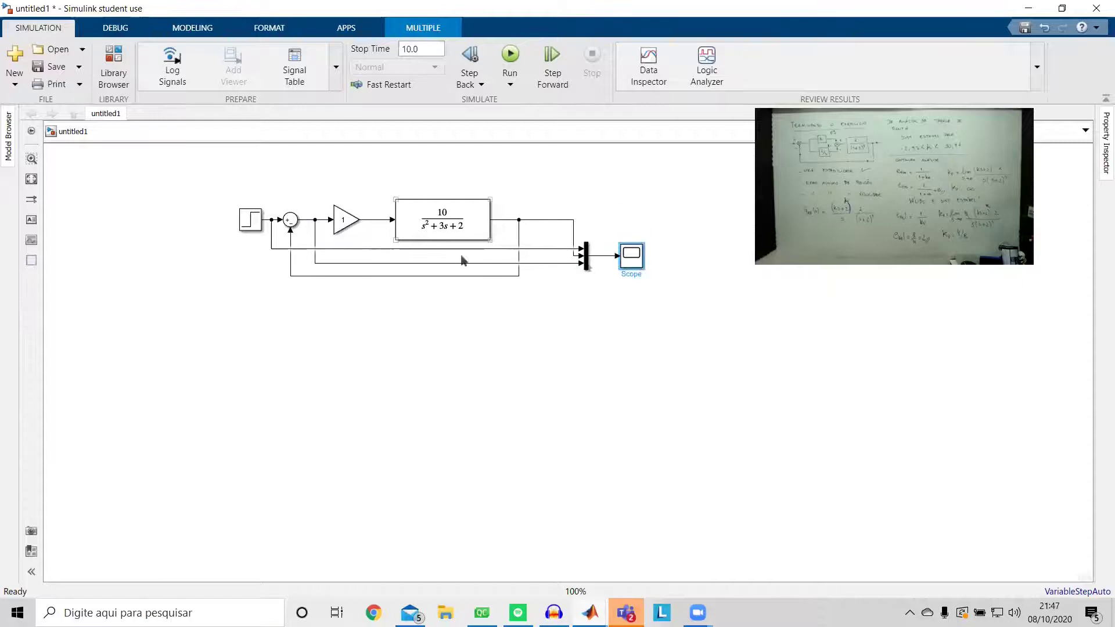
# - Align the Mux and Scope with the other blocks, routing the Step line above them and the error line below the feedback line
pyautogui.moveTo(586, 261); pyautogui.dragTo(584, 226)
pyautogui.moveTo(477, 250); pyautogui.dragTo(459, 166)
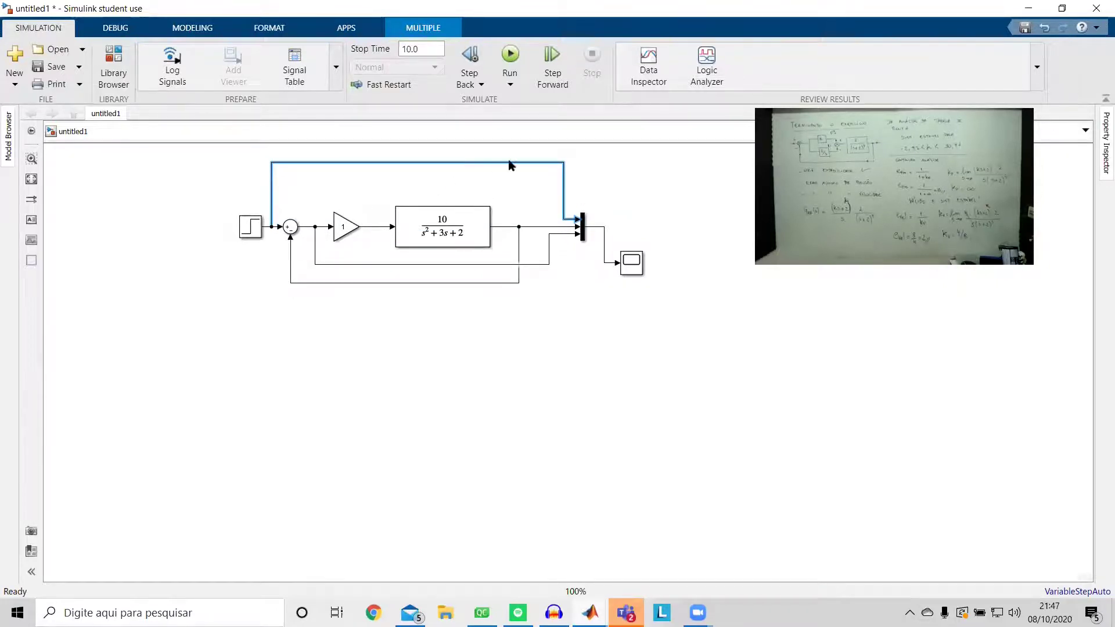
pyautogui.moveTo(632, 262); pyautogui.dragTo(628, 226)
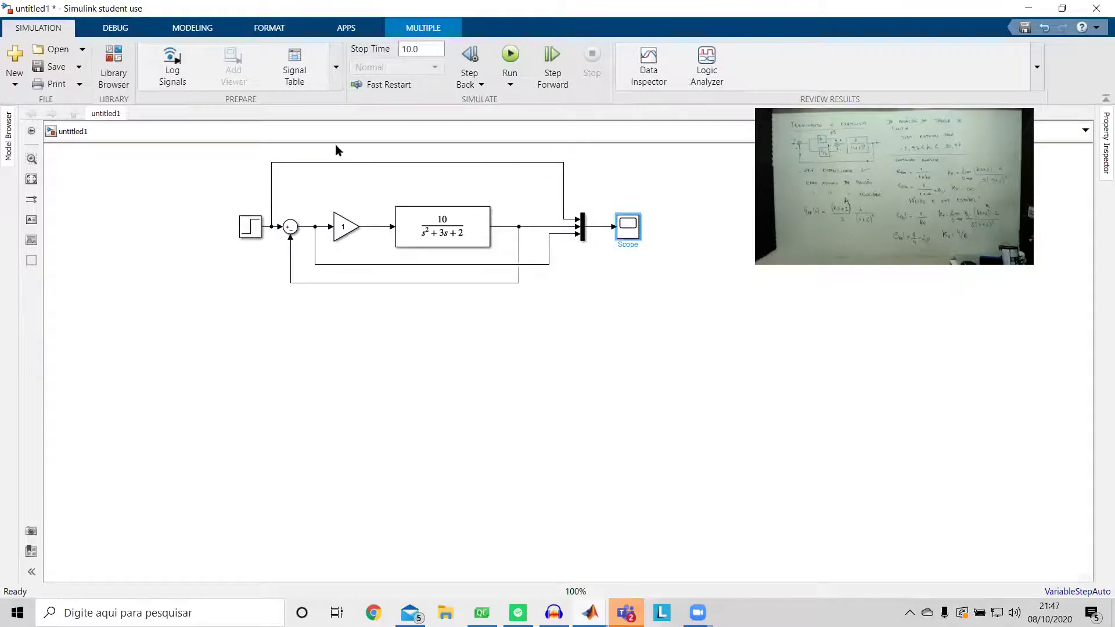
pyautogui.click(530, 227)
pyautogui.click(568, 250)
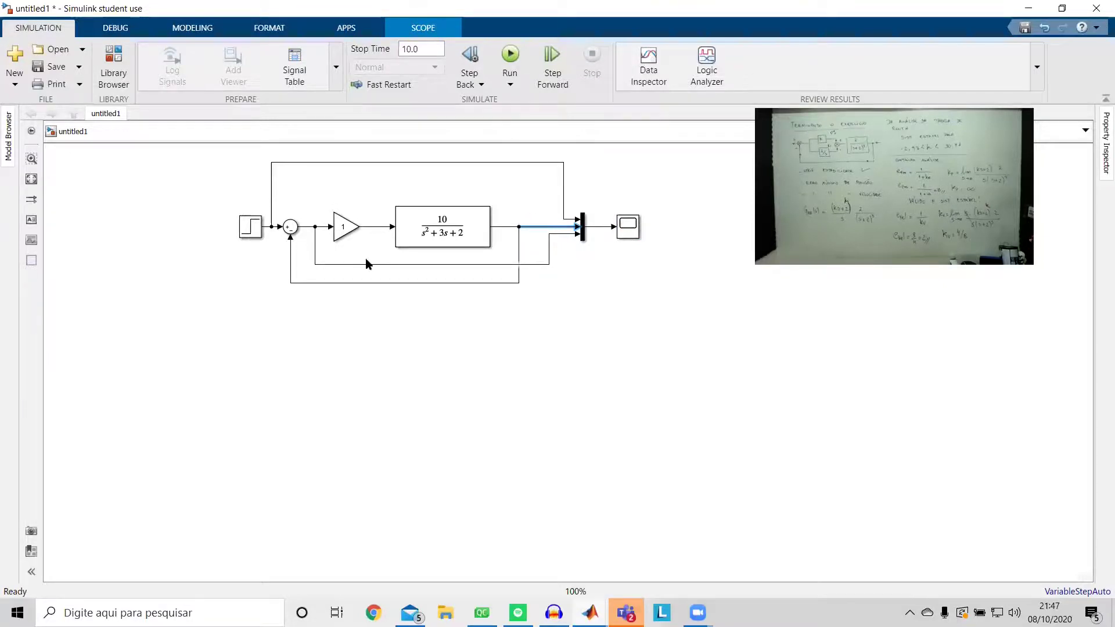
pyautogui.moveTo(373, 265)
pyautogui.mouseDown()
pyautogui.moveTo(383, 320)
pyautogui.moveTo(385, 273)
pyautogui.mouseUp()
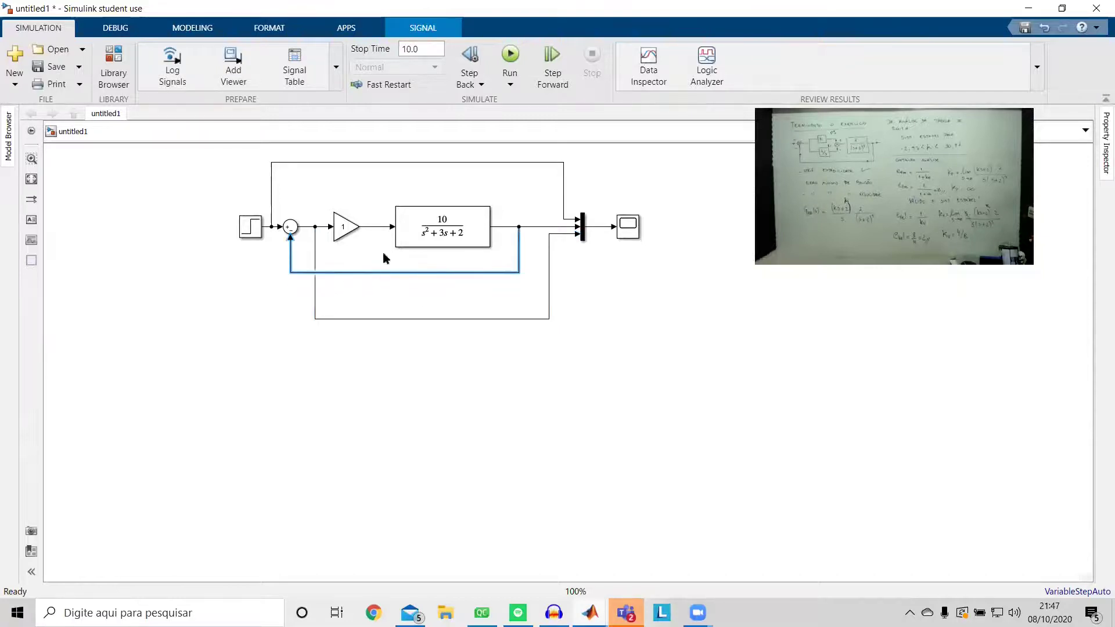
pyautogui.click(464, 250)
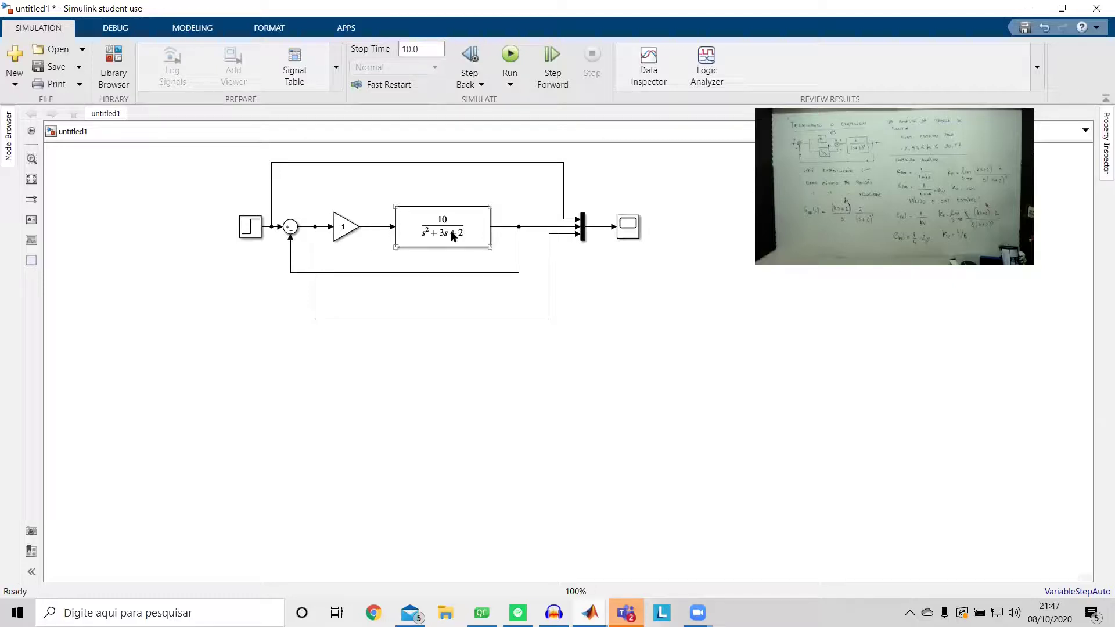
pyautogui.click(423, 218)
pyautogui.click(349, 239)
pyautogui.click(441, 241)
pyautogui.click(690, 278)
# - Run the simulation and view the step response in a maximized Scope window
pyautogui.click(509, 54)
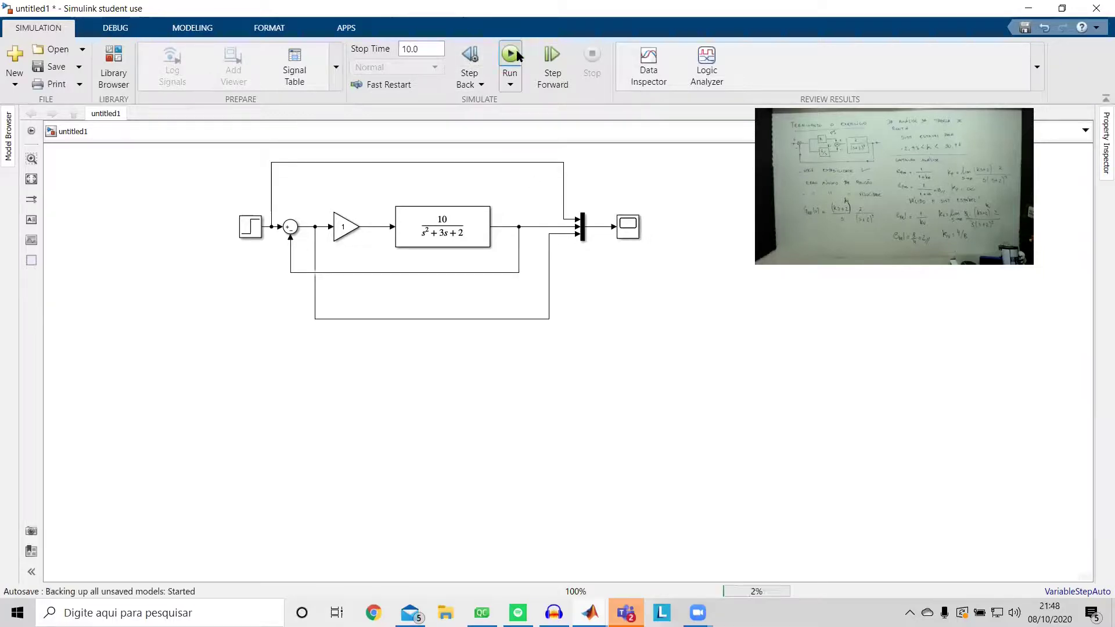
pyautogui.click(627, 233)
pyautogui.doubleClick(627, 232)
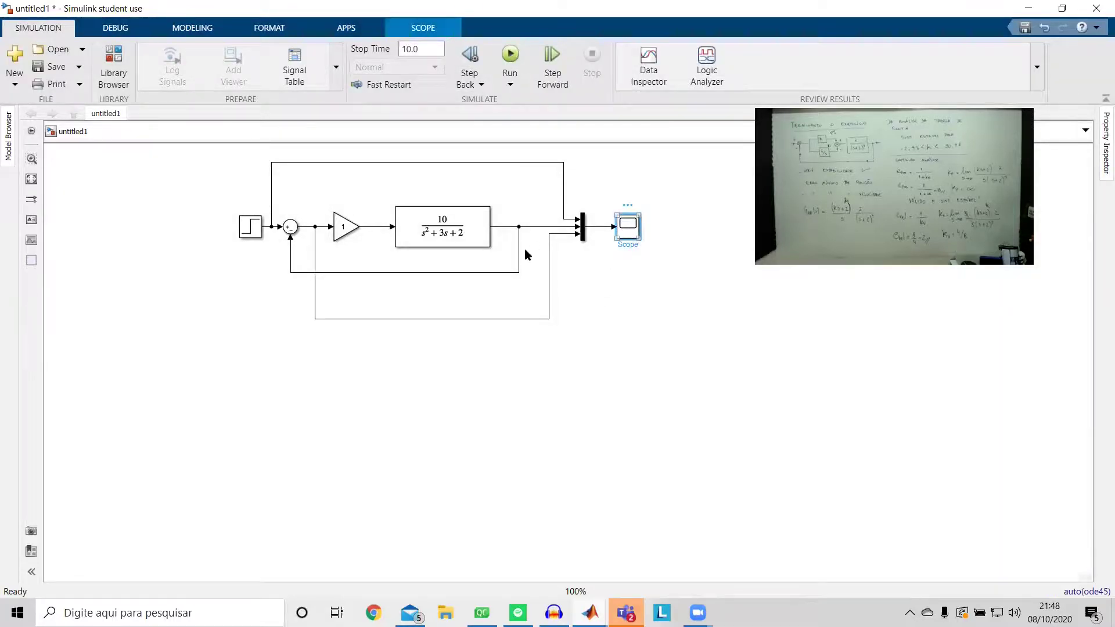
pyautogui.moveTo(573, 123); pyautogui.dragTo(434, 123)
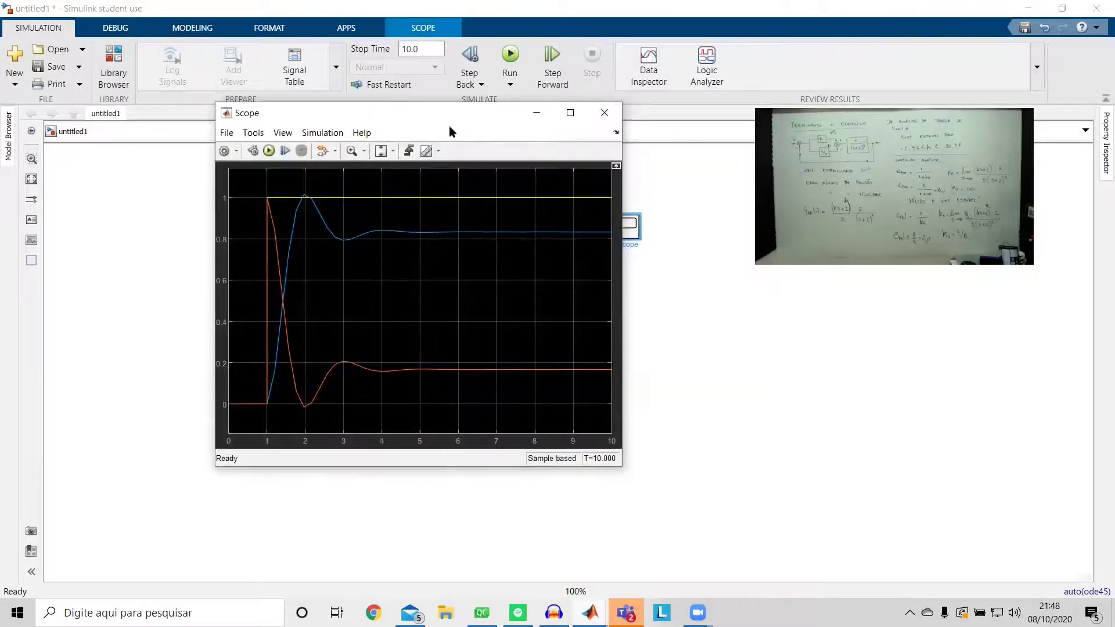
pyautogui.click(571, 112)
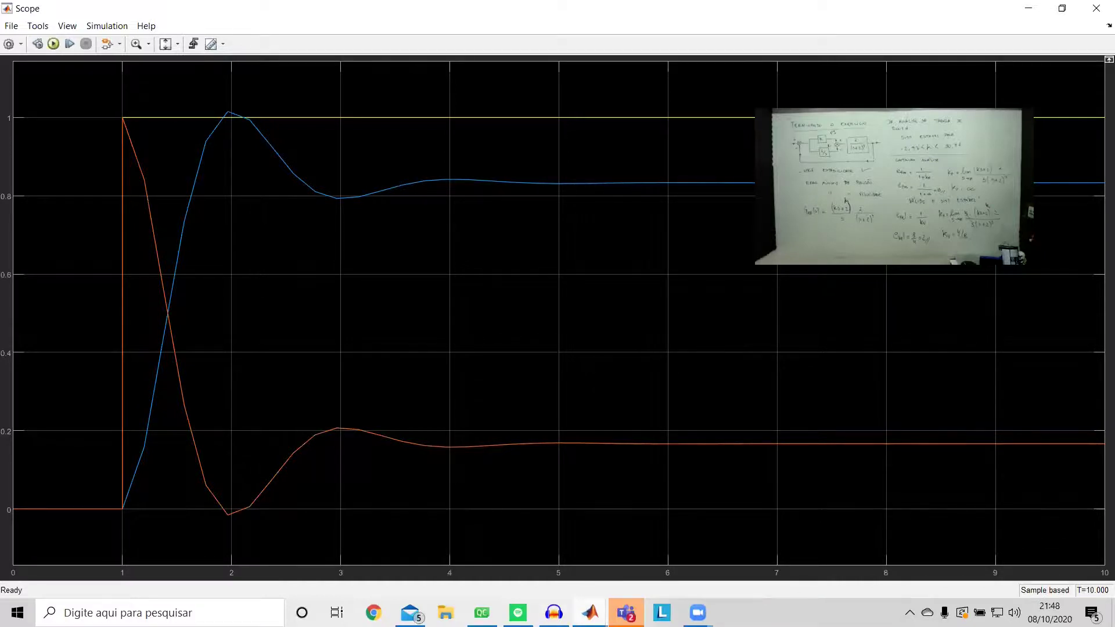
# - Check the solver settings in the configuration parameters of the first model, untitled
pyautogui.moveTo(590, 613)
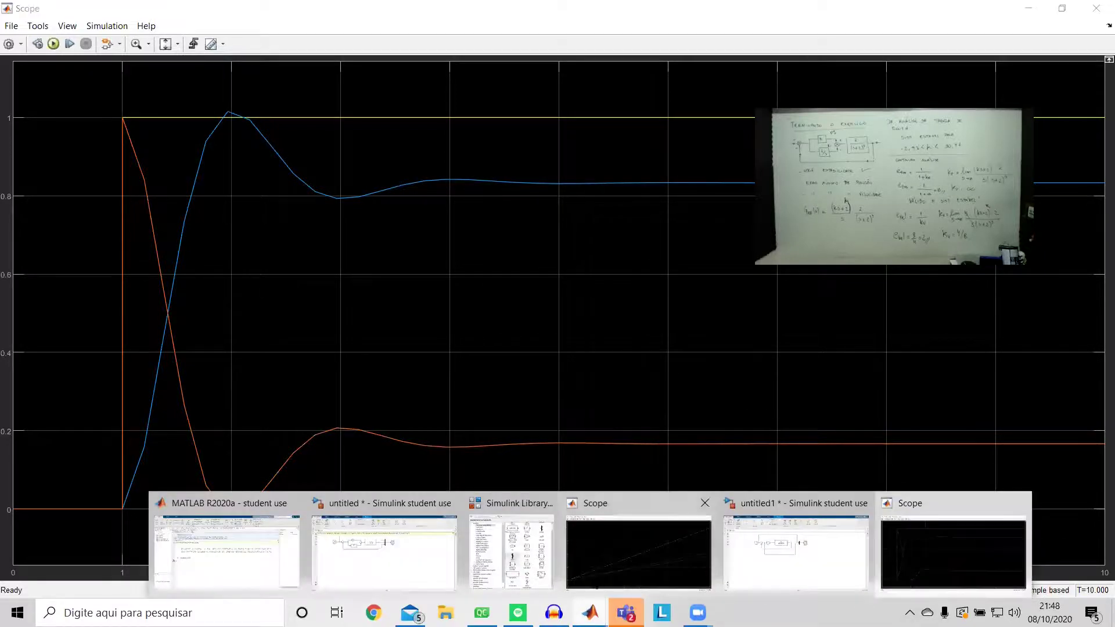
pyautogui.click(416, 557)
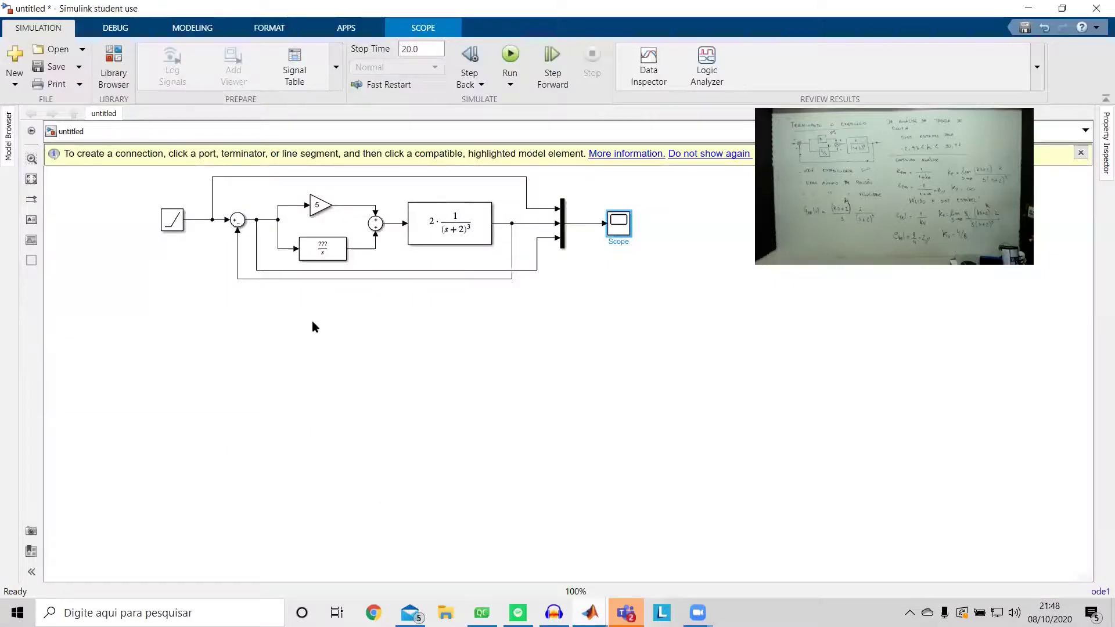
pyautogui.click(334, 80)
pyautogui.click(169, 231)
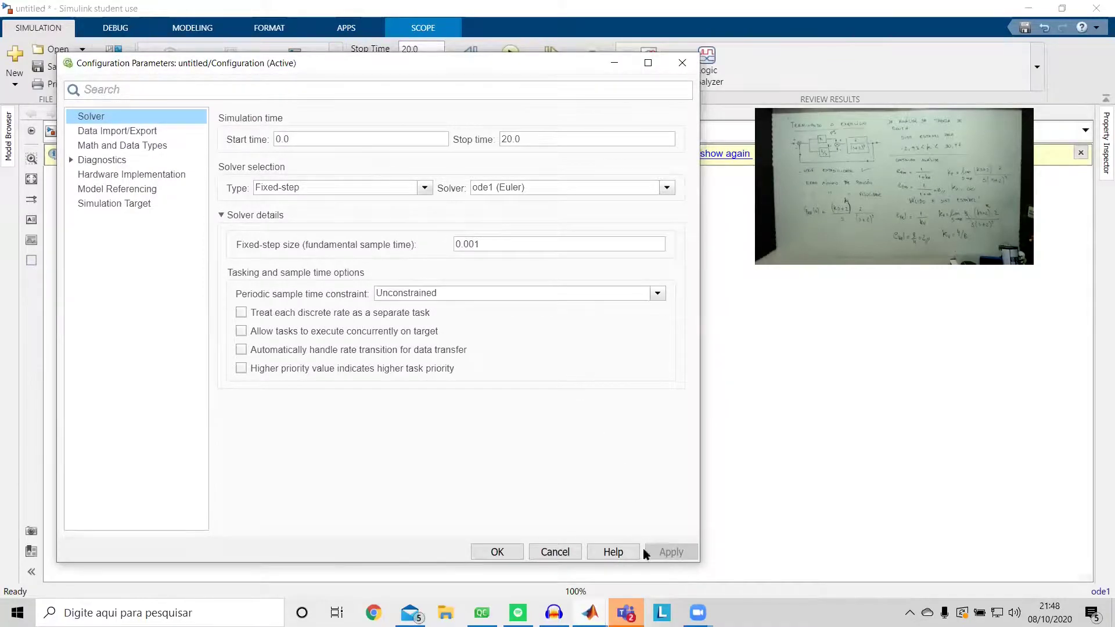
pyautogui.click(553, 551)
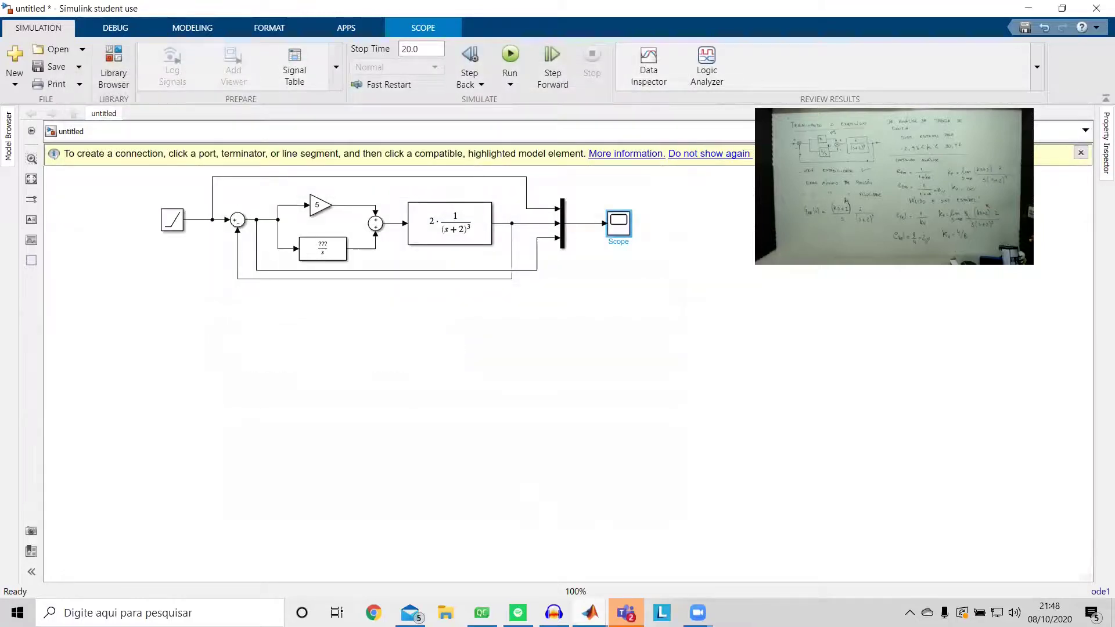
# - In the untitled1 model's configuration parameters, expand the solver details and set the max step size to 0.001
pyautogui.moveTo(591, 613)
pyautogui.click(715, 552)
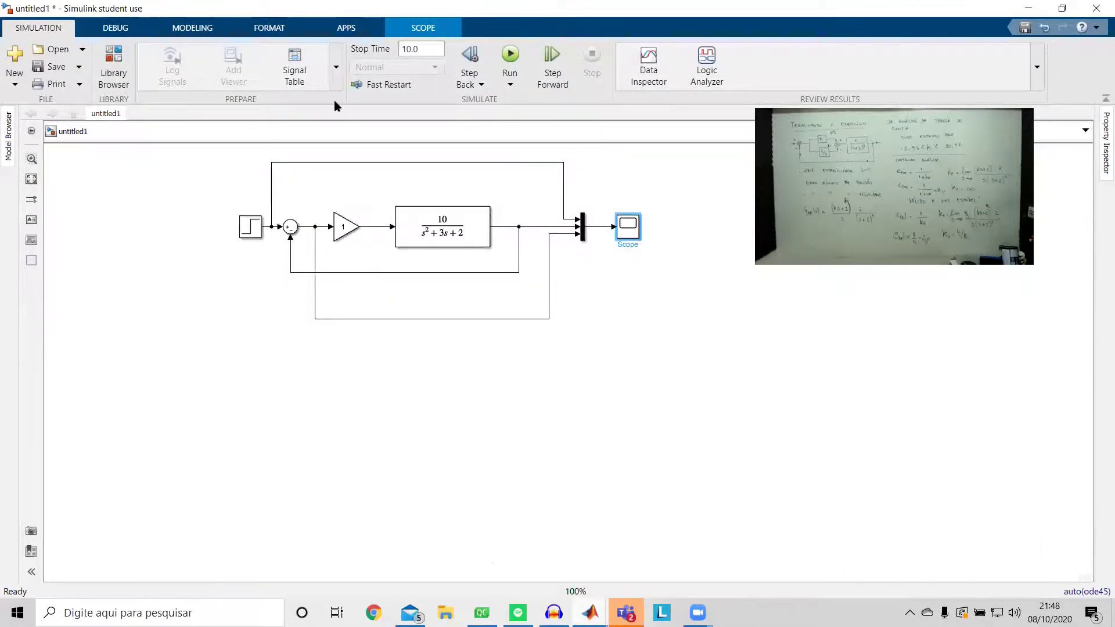
pyautogui.click(336, 67)
pyautogui.click(171, 235)
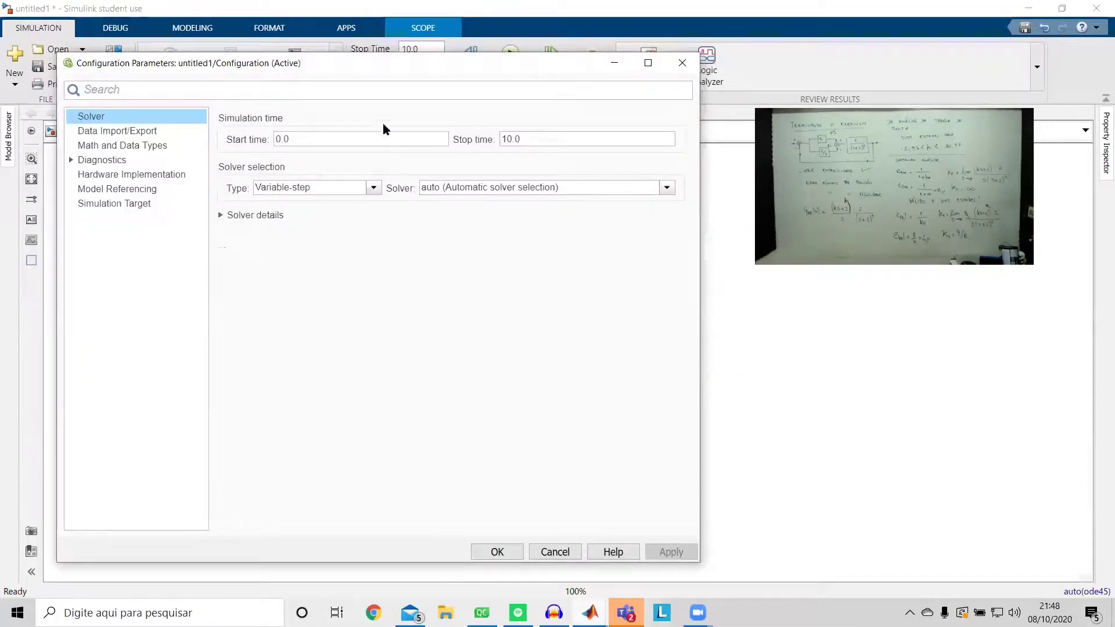
pyautogui.click(265, 221)
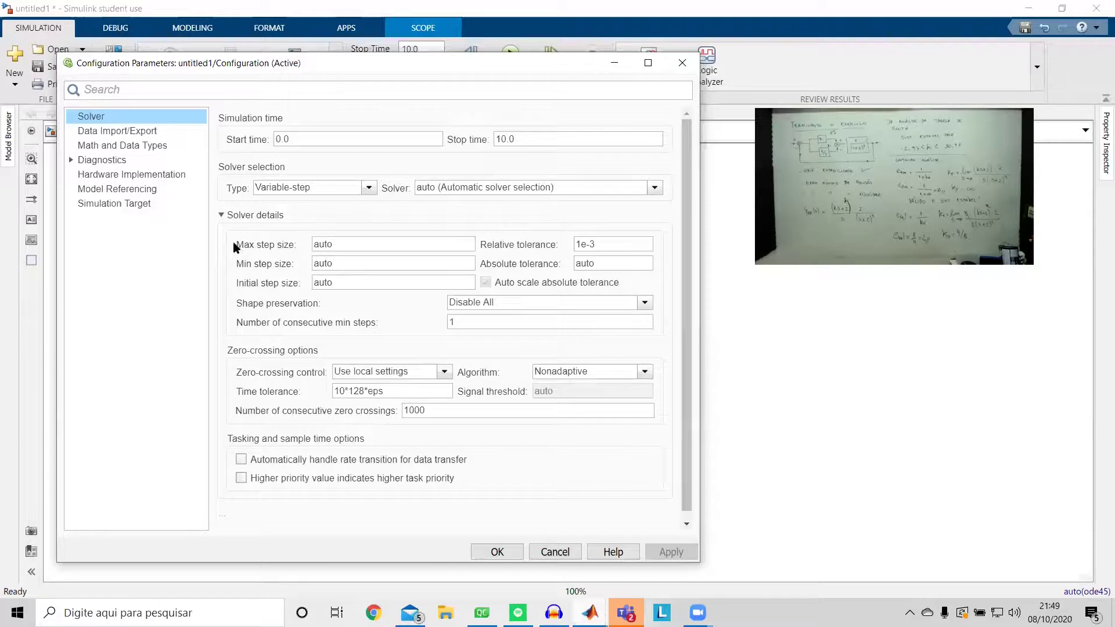
pyautogui.doubleClick(355, 248)
pyautogui.write('0.001')
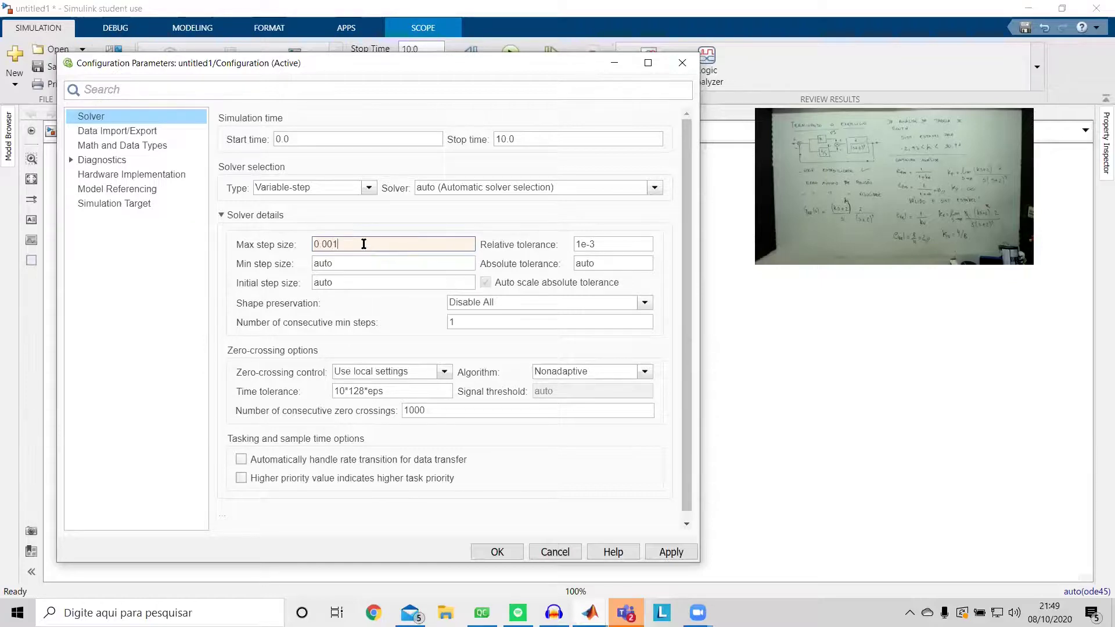
pyautogui.moveTo(366, 245); pyautogui.dragTo(312, 245)
pyautogui.click(344, 248)
pyautogui.click(496, 553)
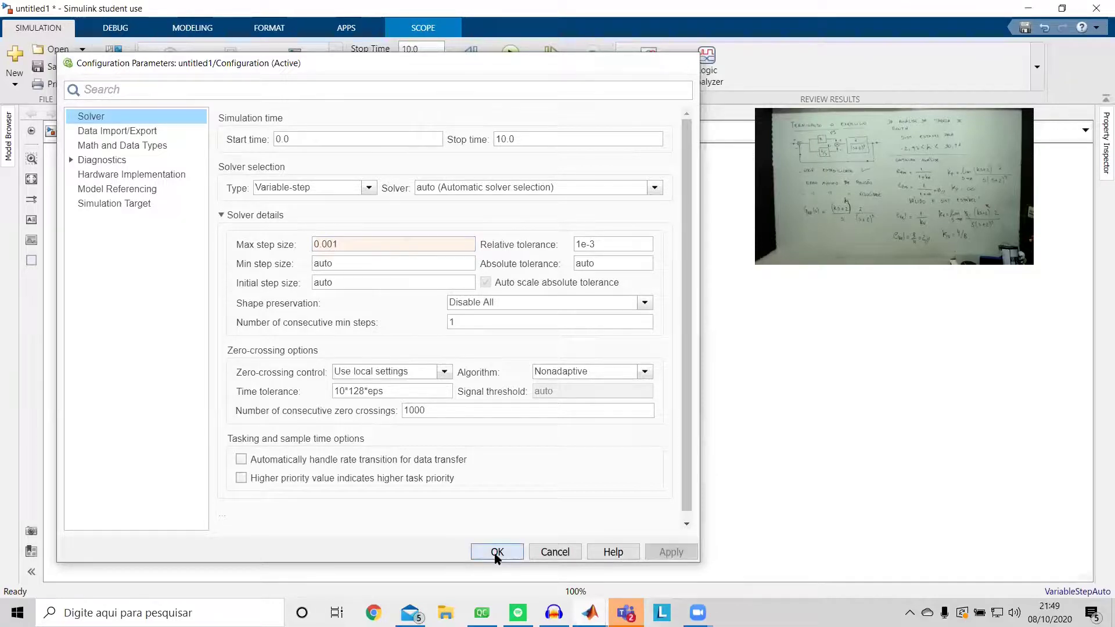
# - Rerun the untitled1 simulation with the smaller step size and view the curves in the Scope
pyautogui.click(505, 69)
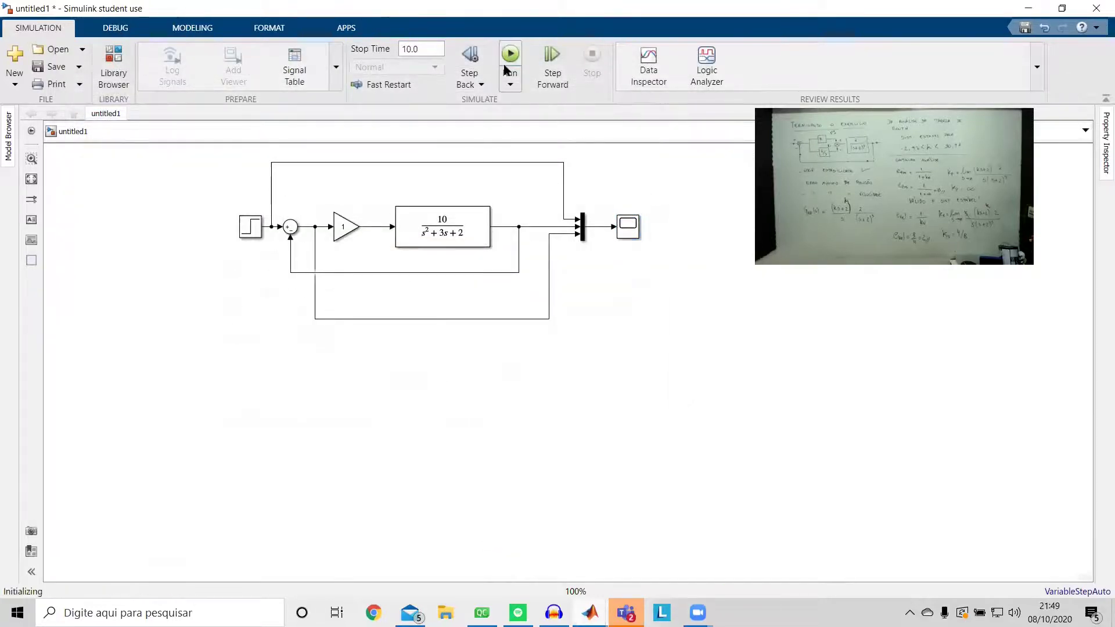
pyautogui.doubleClick(629, 228)
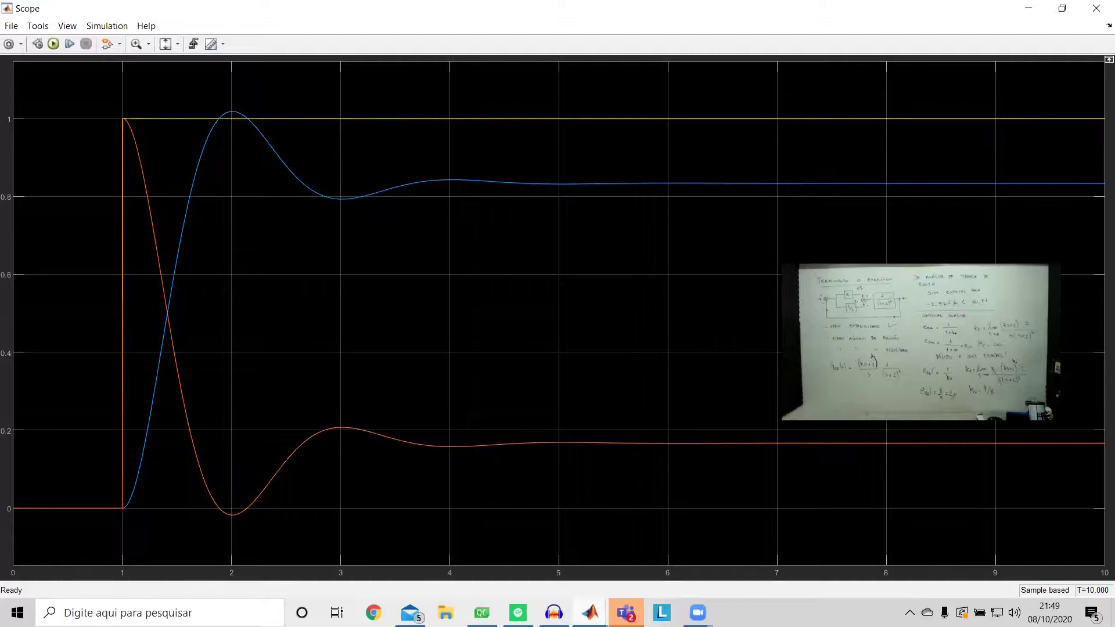
# - Evaluate 1/6 in the MATLAB Command Window and return to the Scope plot to compare the steady-state error
pyautogui.click(590, 613)
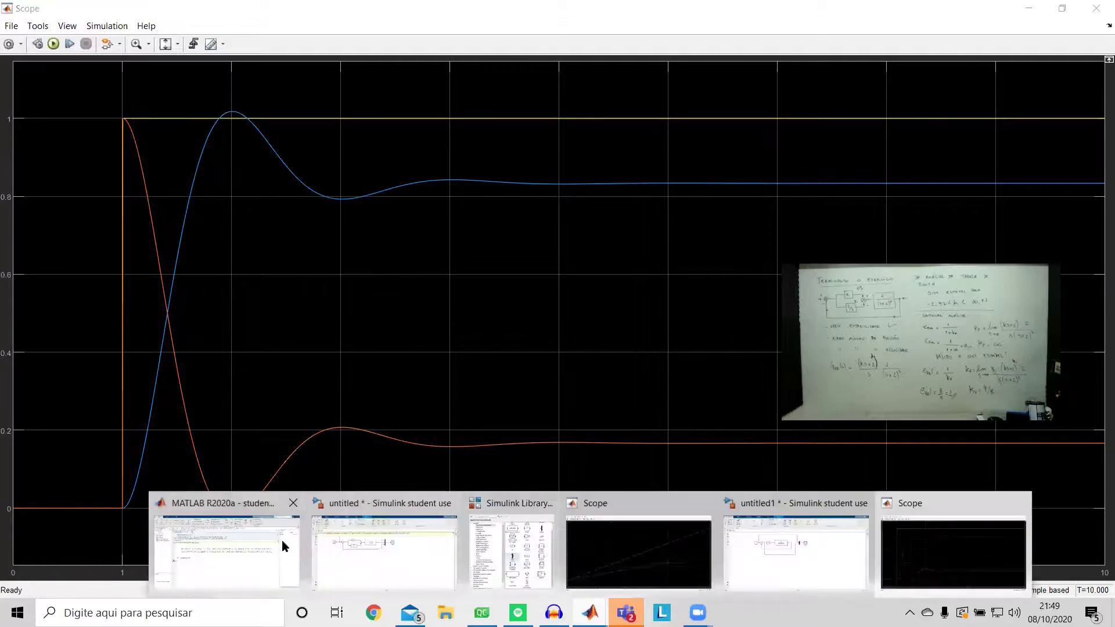
pyautogui.click(272, 547)
pyautogui.write('1/')
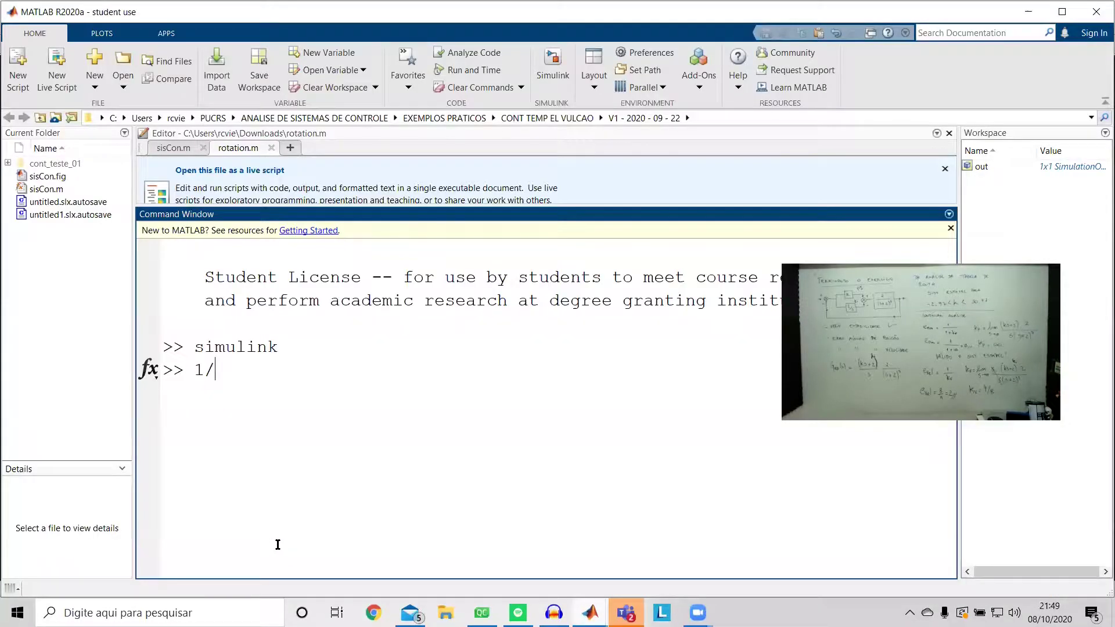
pyautogui.write('6')
pyautogui.press('Return')
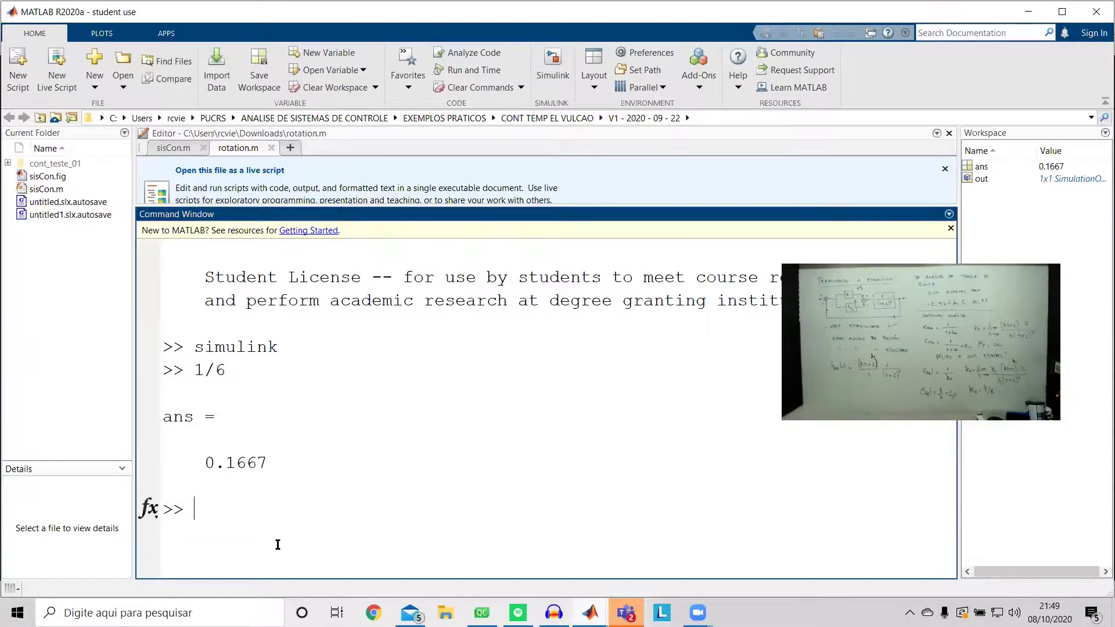
pyautogui.hotkey('alt', 'Tab')
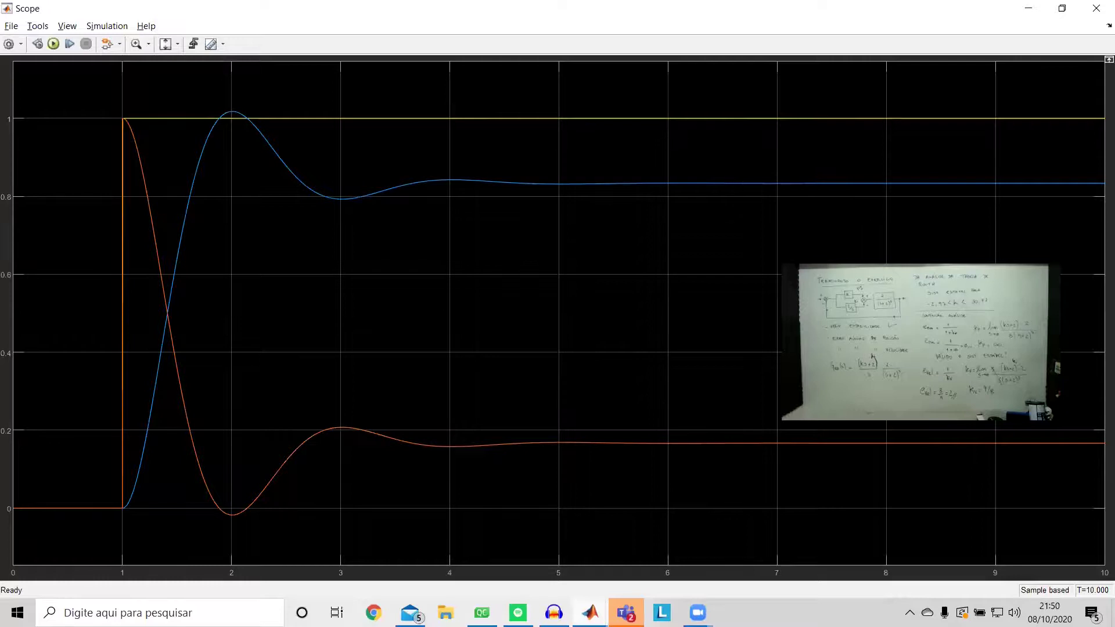
# - Return to the untitled1 model and set the Gain block's value to 0.5
pyautogui.moveTo(590, 613)
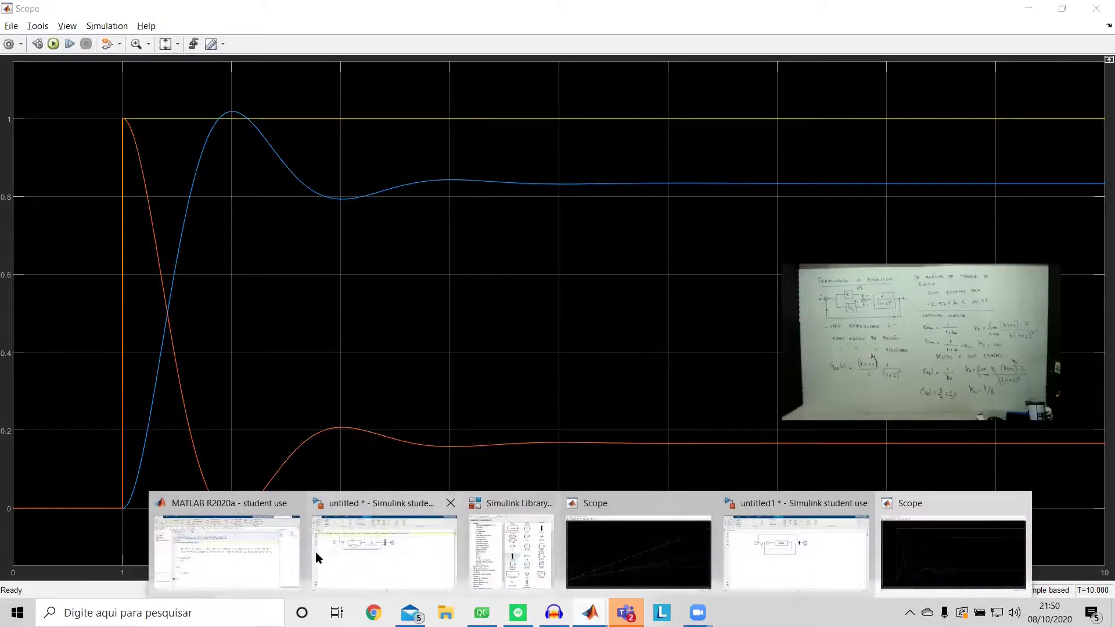
pyautogui.click(347, 548)
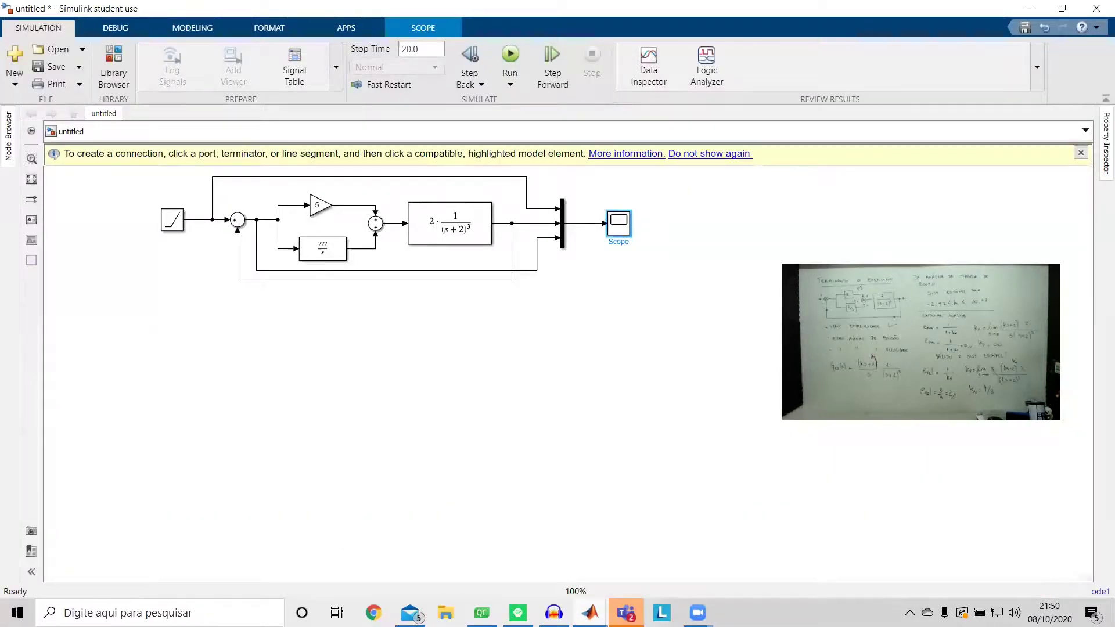
pyautogui.moveTo(590, 613)
pyautogui.click(738, 555)
pyautogui.doubleClick(346, 226)
pyautogui.write('2')
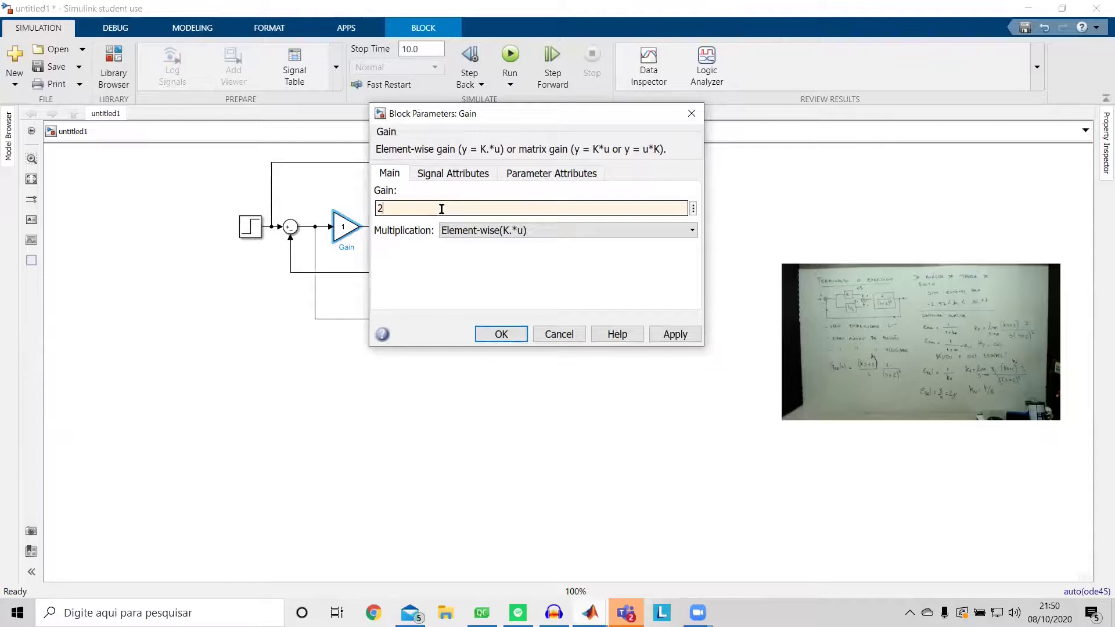
pyautogui.press('BackSpace')
pyautogui.write('0.5')
pyautogui.click(503, 334)
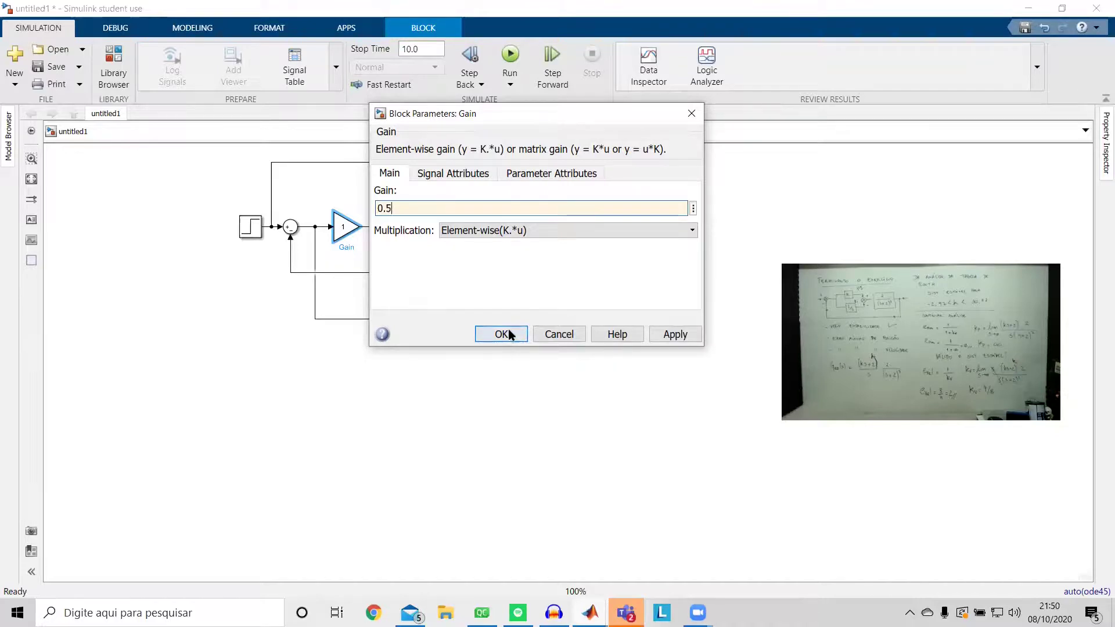
# - Close the untitled ramp-input model with the 2/(s+2)³ plant, discarding its unsaved changes
pyautogui.click(590, 613)
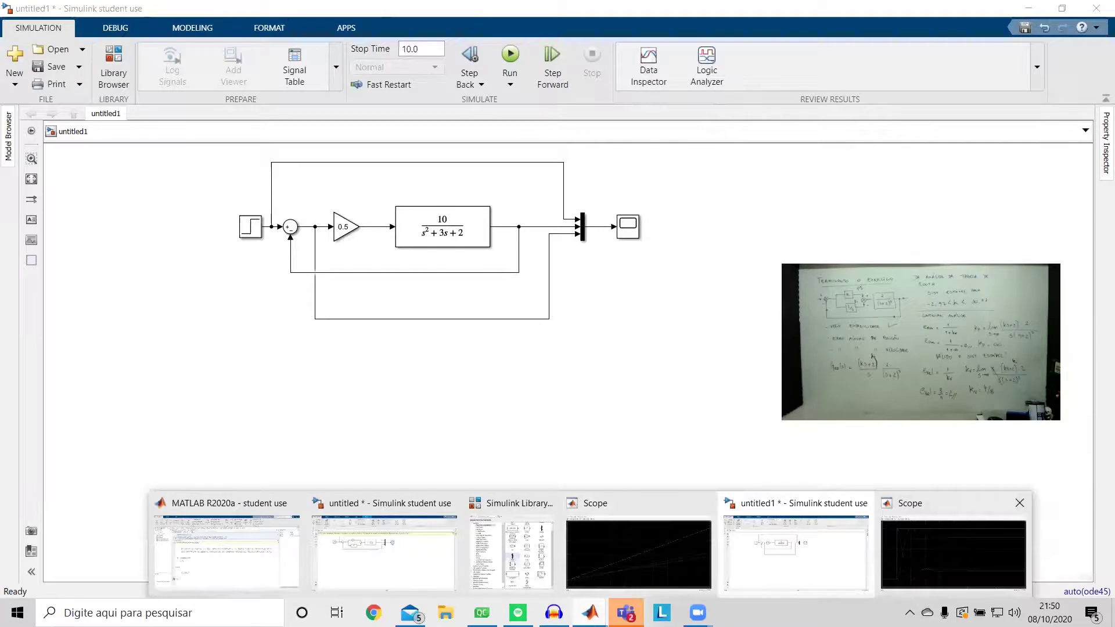
pyautogui.click(906, 565)
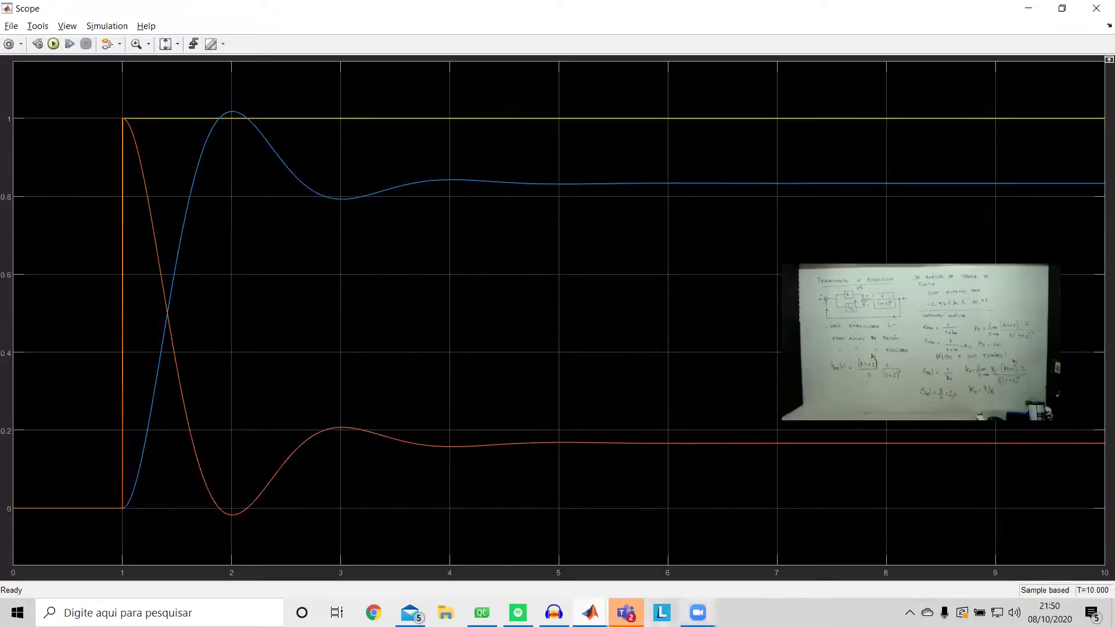
pyautogui.click(590, 612)
pyautogui.click(388, 559)
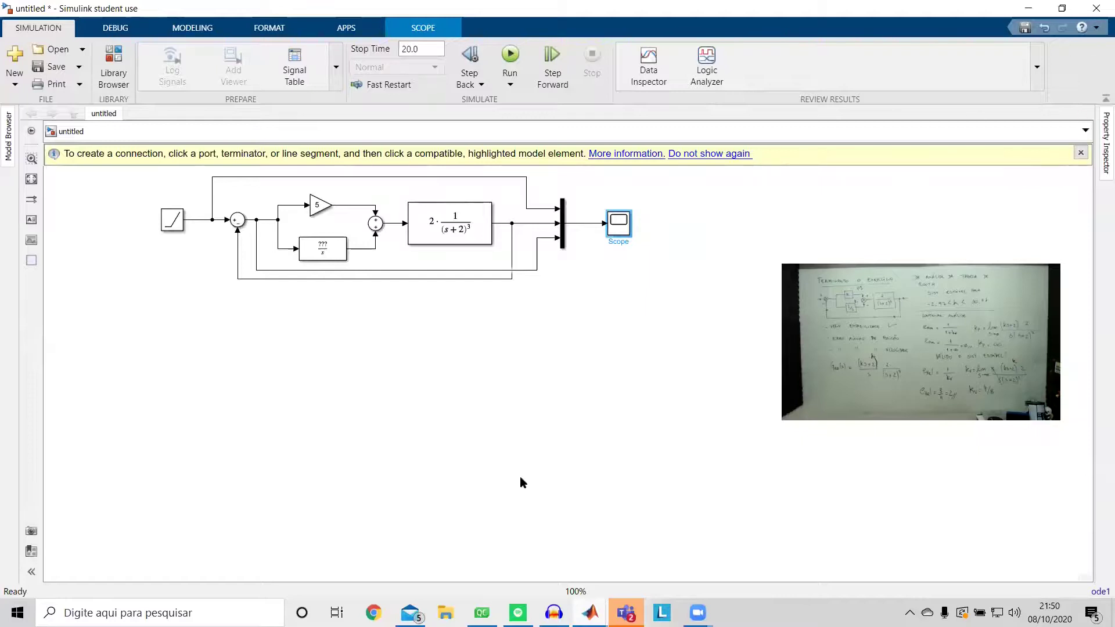
pyautogui.click(590, 612)
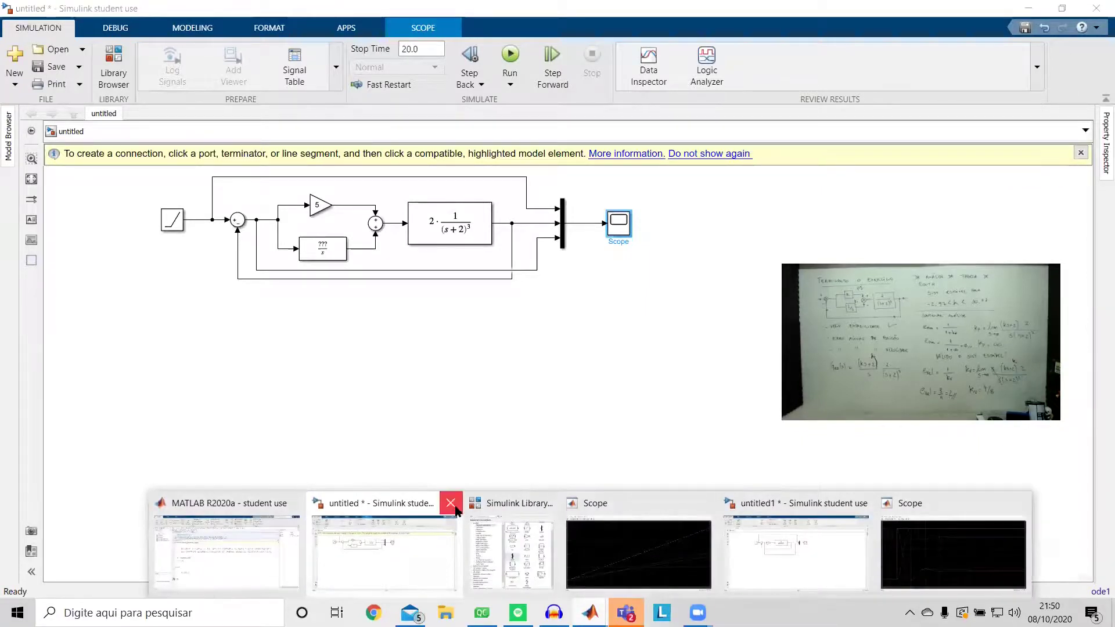
pyautogui.click(450, 504)
pyautogui.click(556, 316)
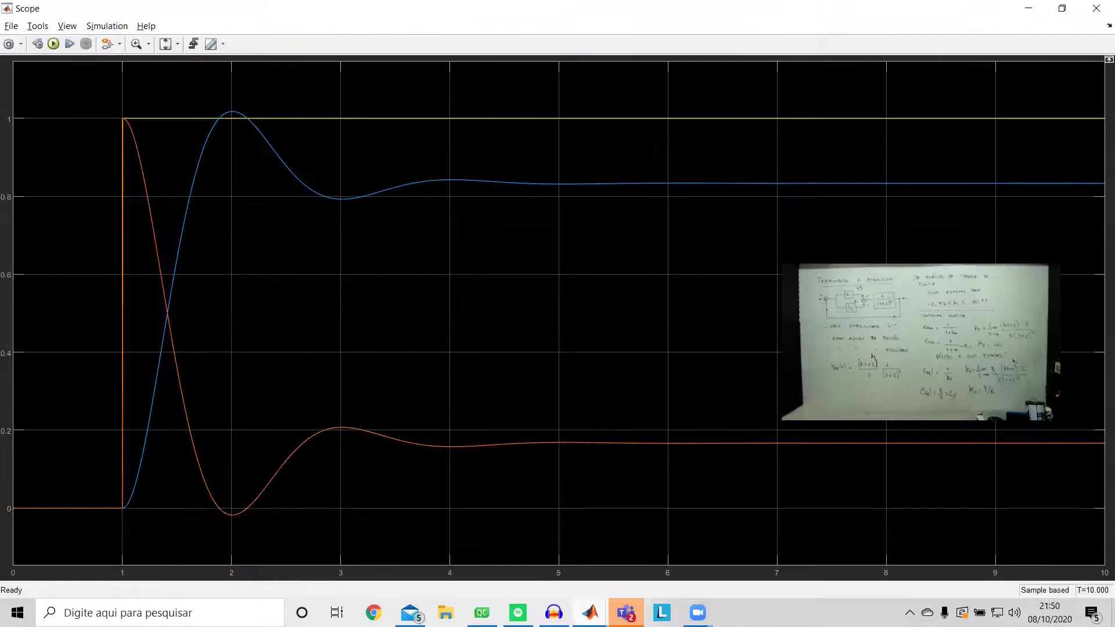
# - Return to the untitled1 model, run the simulation with the 0.5 gain and view the step response and error in the Scope
pyautogui.click(590, 612)
pyautogui.click(632, 554)
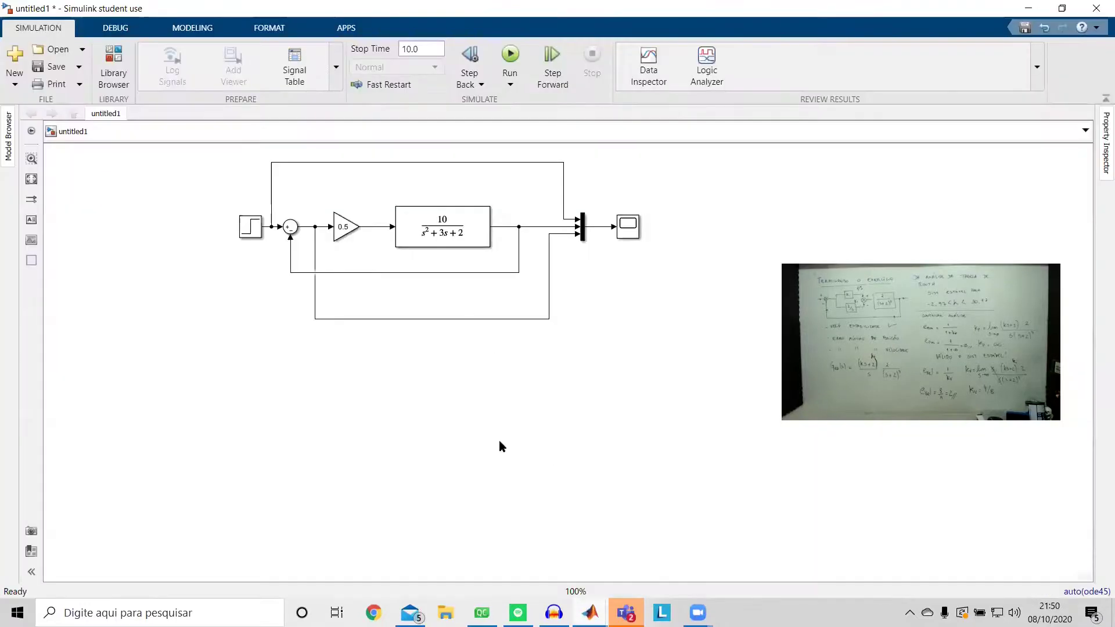
pyautogui.click(510, 55)
pyautogui.click(629, 226)
pyautogui.click(400, 218)
pyautogui.doubleClick(628, 226)
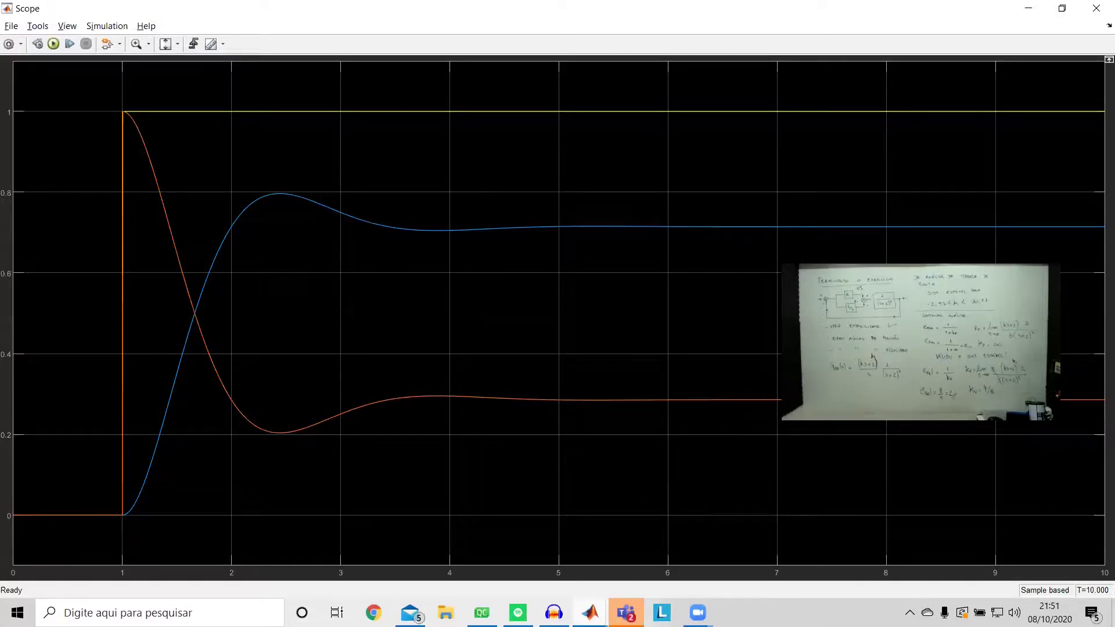
# - Set the Gain block's value to 0.1 in untitled1 and rerun the simulation to view its curves in the Scope
pyautogui.moveTo(590, 612)
pyautogui.click(584, 540)
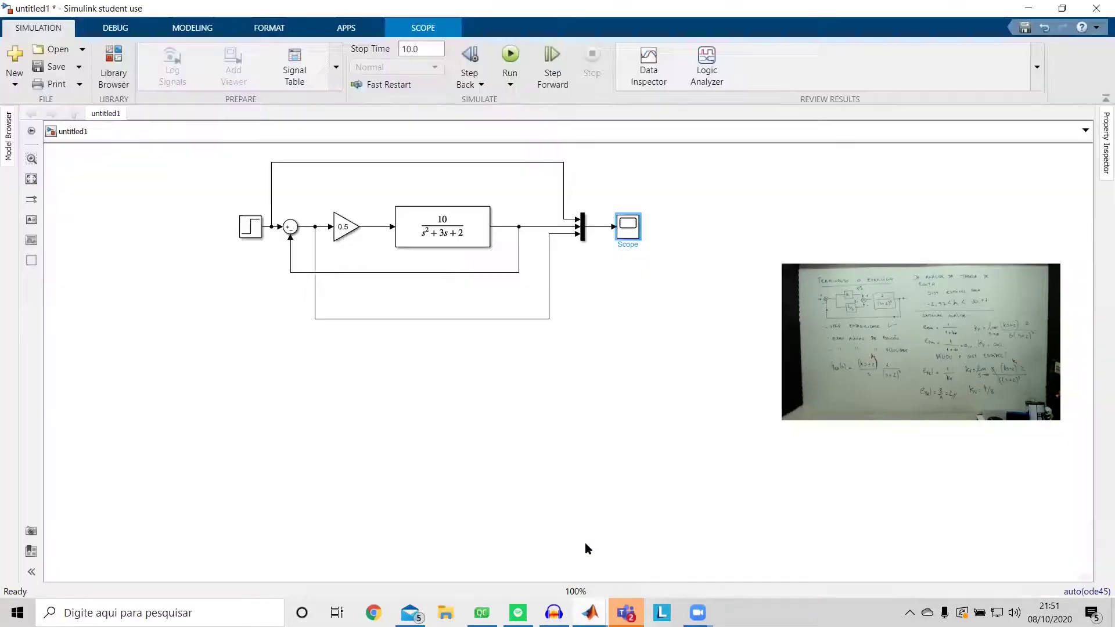
pyautogui.doubleClick(343, 229)
pyautogui.write('0.1')
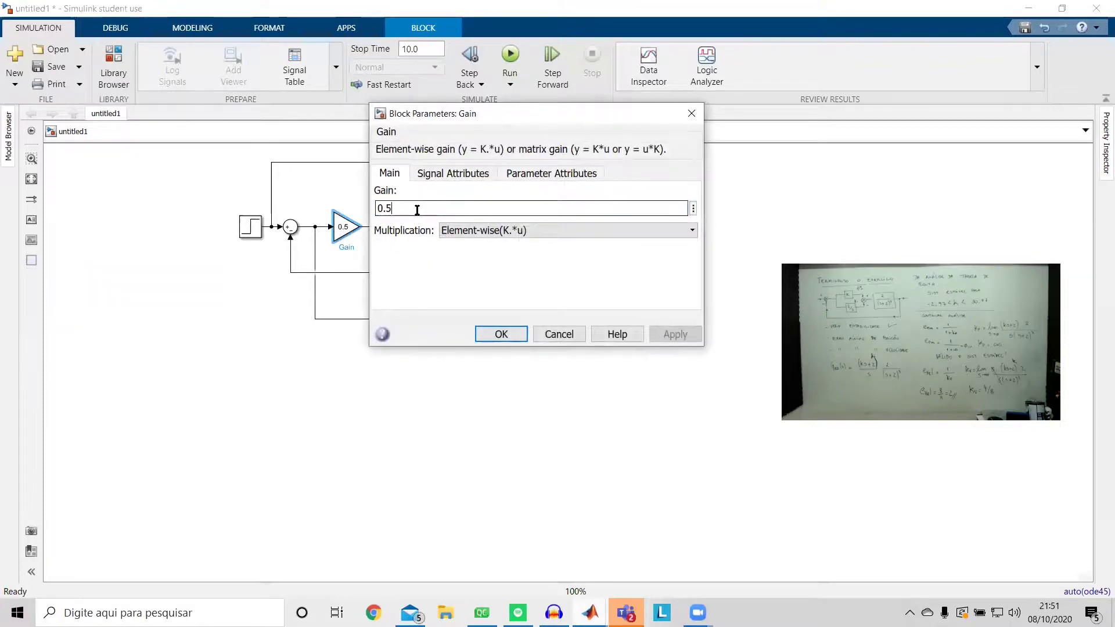
pyautogui.click(510, 334)
pyautogui.click(510, 54)
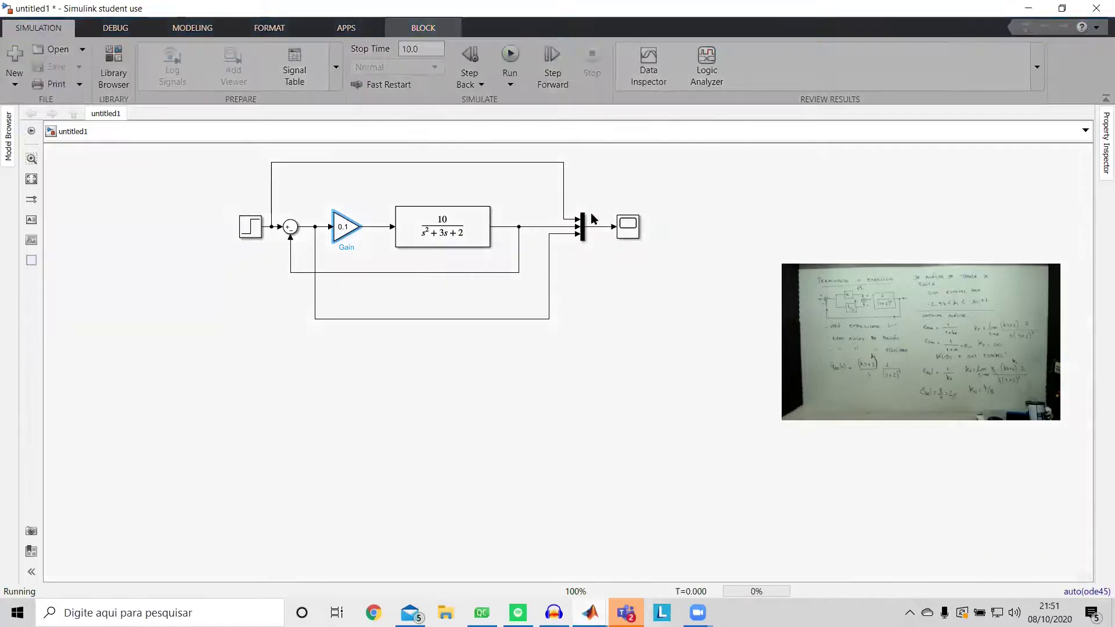
pyautogui.doubleClick(627, 226)
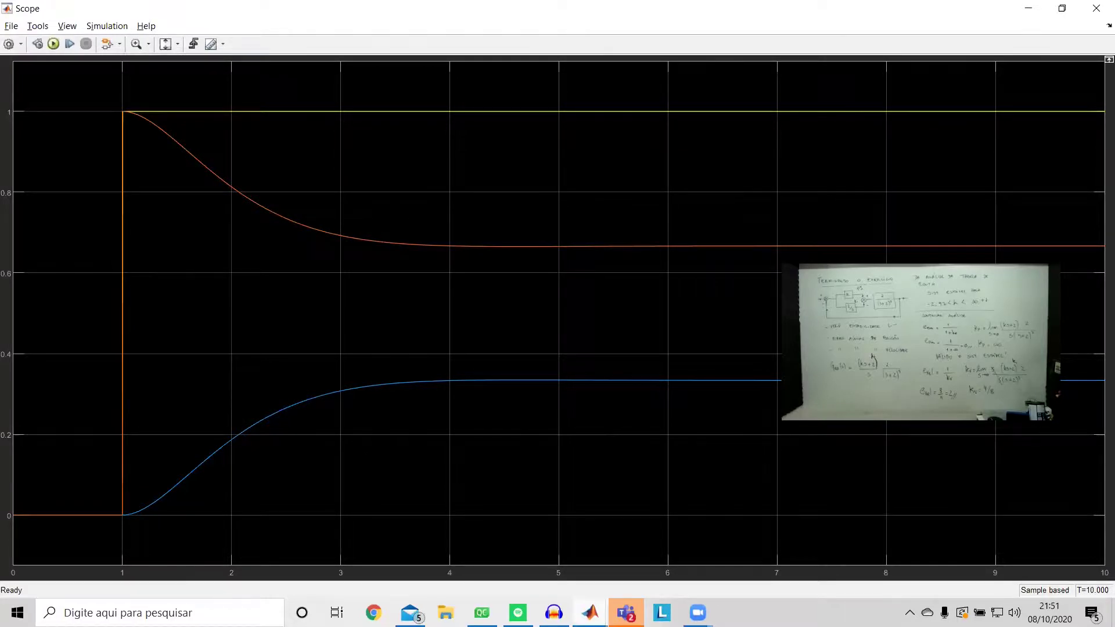
# - Return to the untitled1 model and set the Gain block's value to 2
pyautogui.moveTo(590, 613)
pyautogui.click(622, 556)
pyautogui.doubleClick(340, 225)
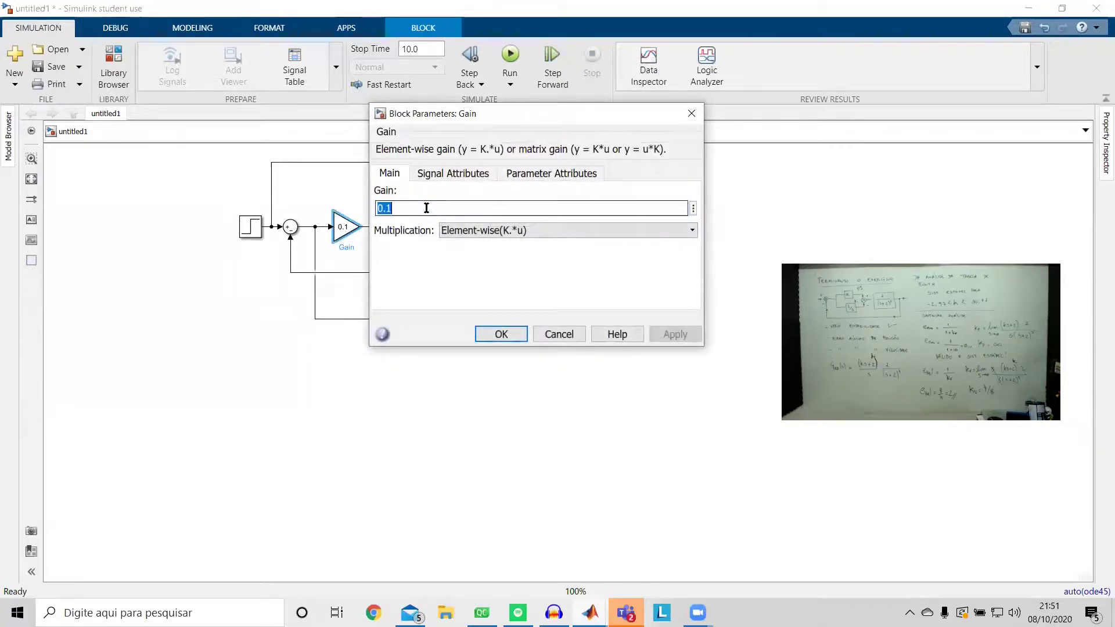
pyautogui.write('2')
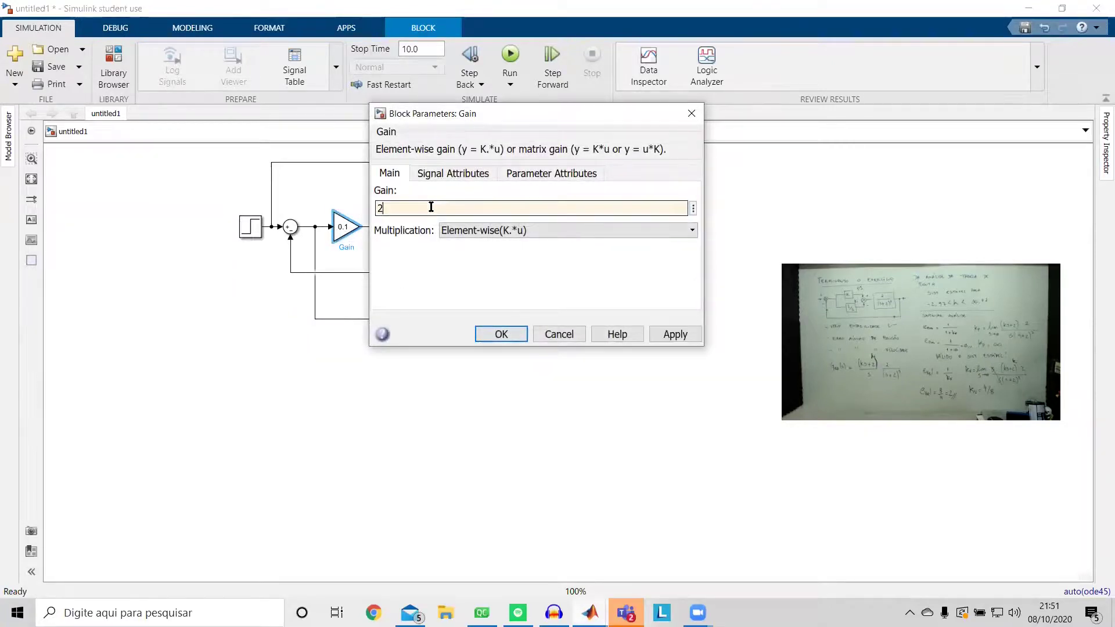
pyautogui.click(501, 335)
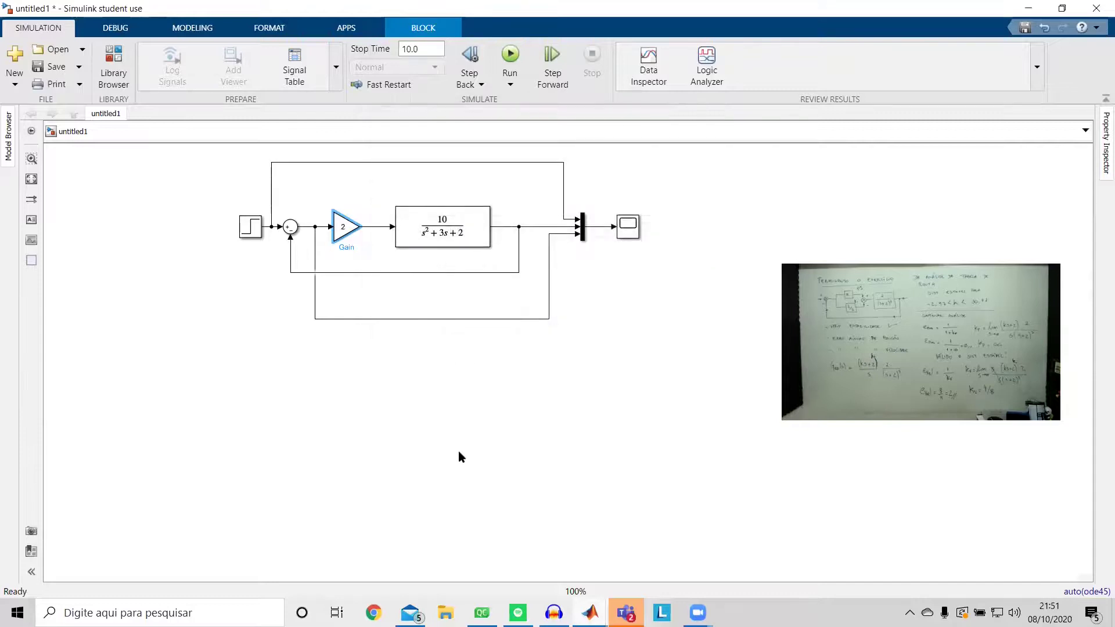
# - Rerun the untitled1 simulation with the gain of 2 and view the step response and error in the Scope
pyautogui.click(509, 54)
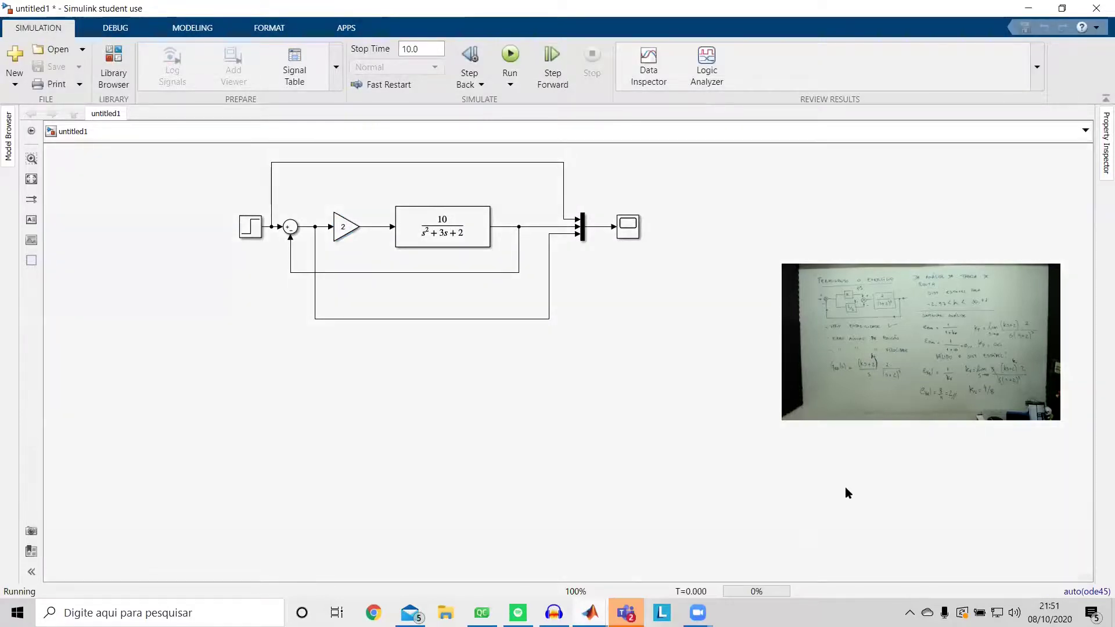
pyautogui.click(590, 612)
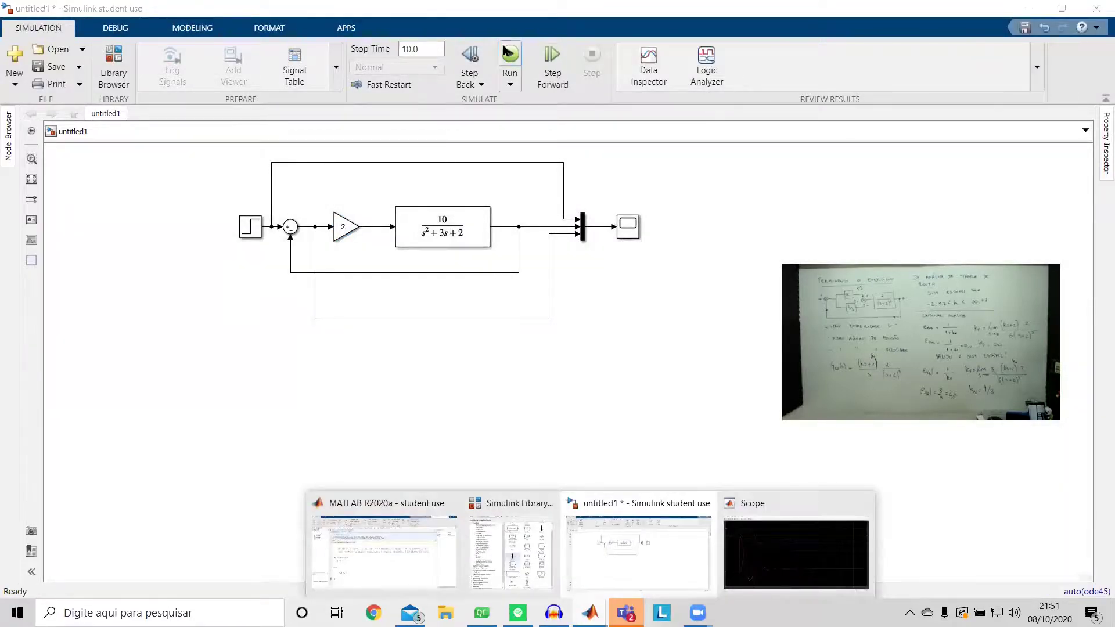
pyautogui.click(624, 231)
pyautogui.doubleClick(625, 231)
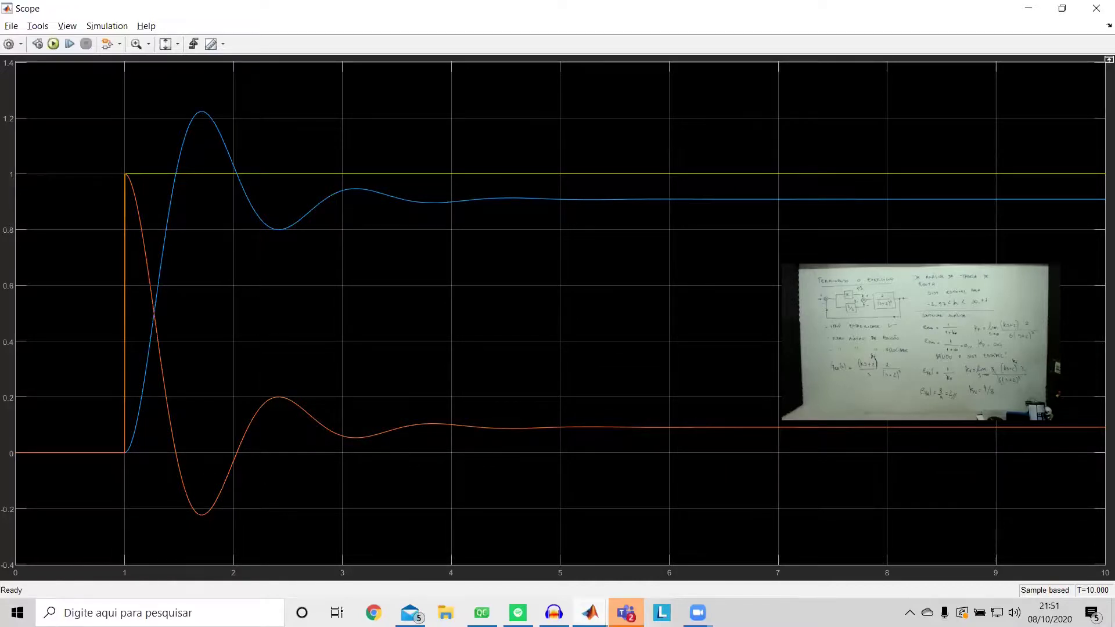
# - Return from the Scope to the untitled1 model and select the Gain block
pyautogui.moveTo(590, 612)
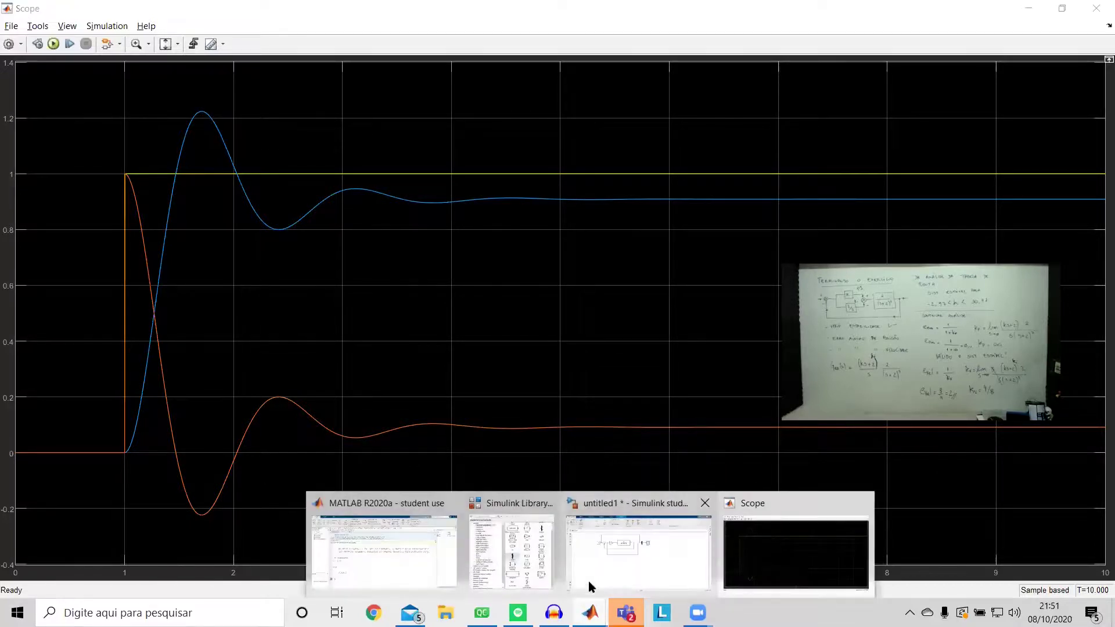
pyautogui.click(611, 557)
pyautogui.click(342, 230)
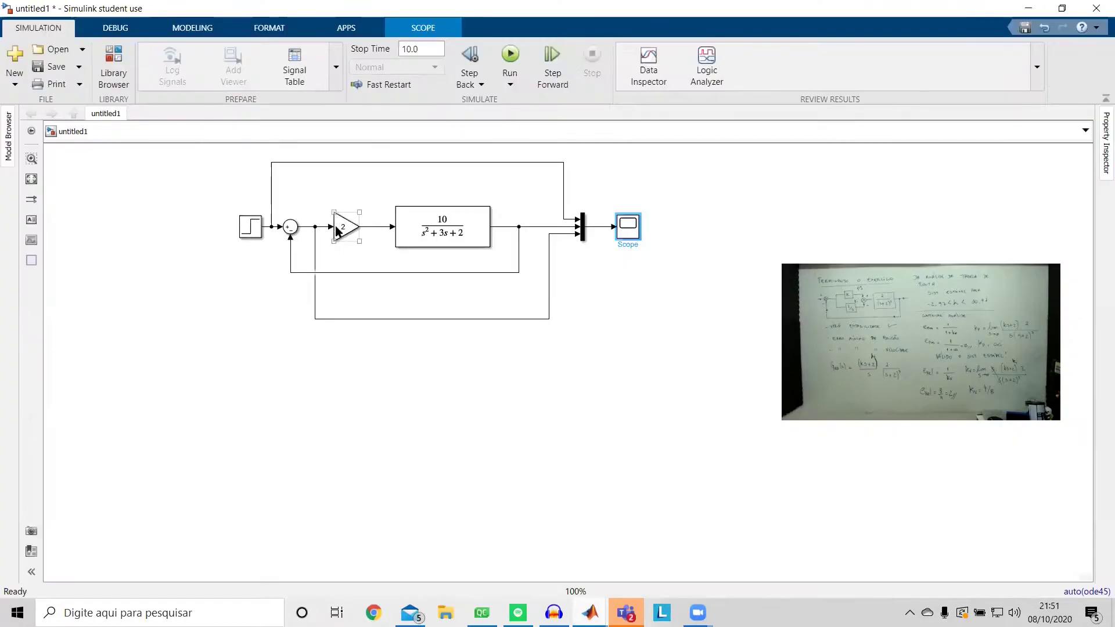